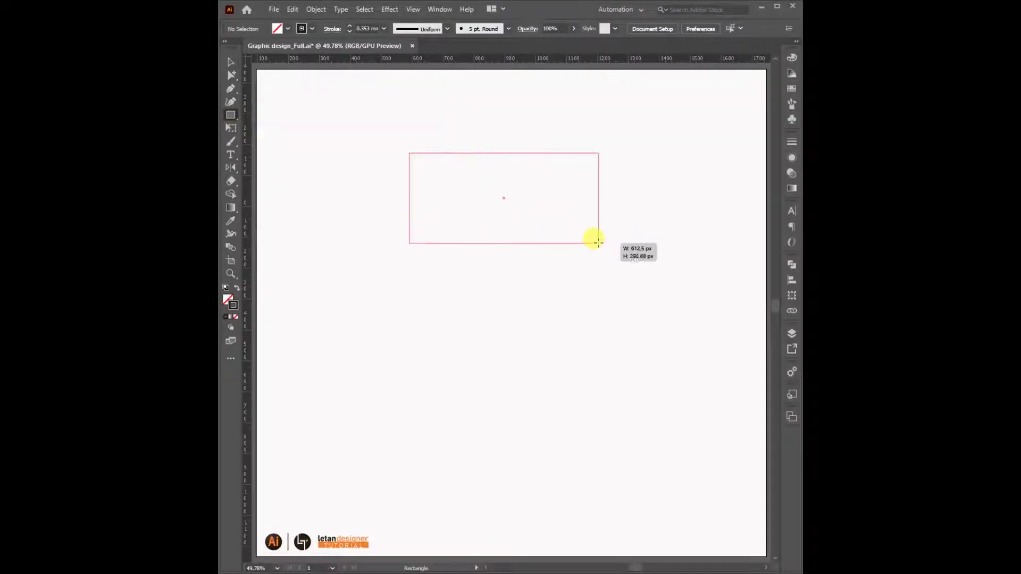
# Draw the wide hat-body rectangle and round its top-left corner into a large curve
pyautogui.moveTo(408, 152); pyautogui.dragTo(607, 254)
pyautogui.press('v')
pyautogui.moveTo(606, 186); pyautogui.dragTo(613, 184)
pyautogui.click(456, 144)
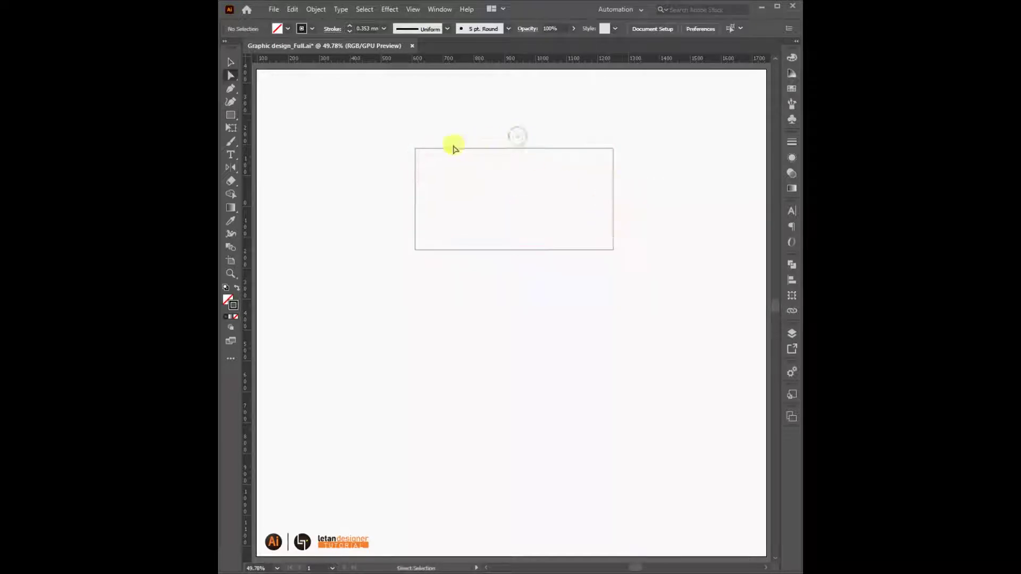
pyautogui.press('a')
pyautogui.click(416, 149)
pyautogui.moveTo(426, 159); pyautogui.dragTo(550, 303)
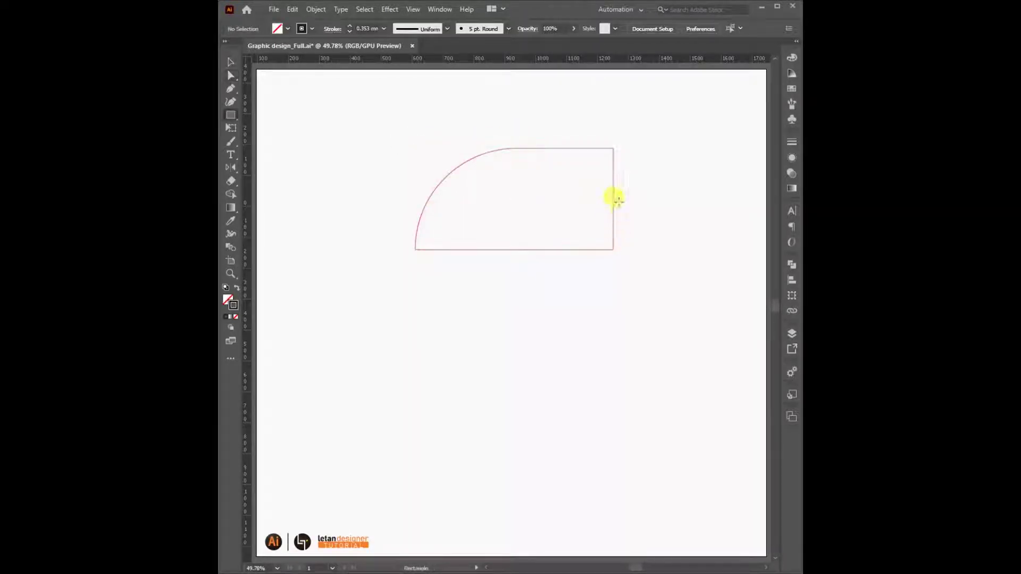
pyautogui.click(449, 170)
pyautogui.click(514, 299)
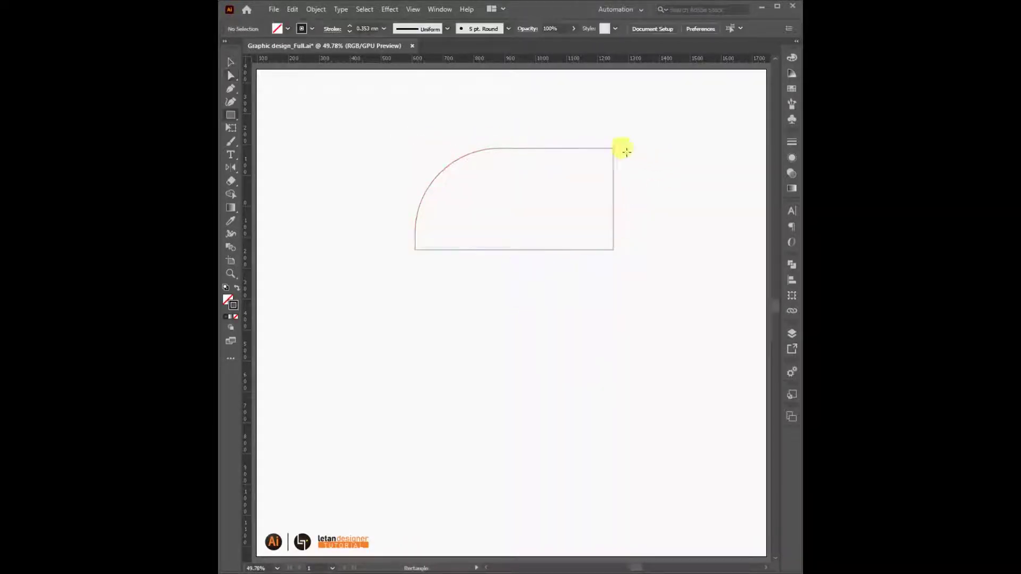
# Add a narrow flap rectangle at the body's top-right and round its top-right corner
pyautogui.moveTo(613, 149); pyautogui.dragTo(641, 220)
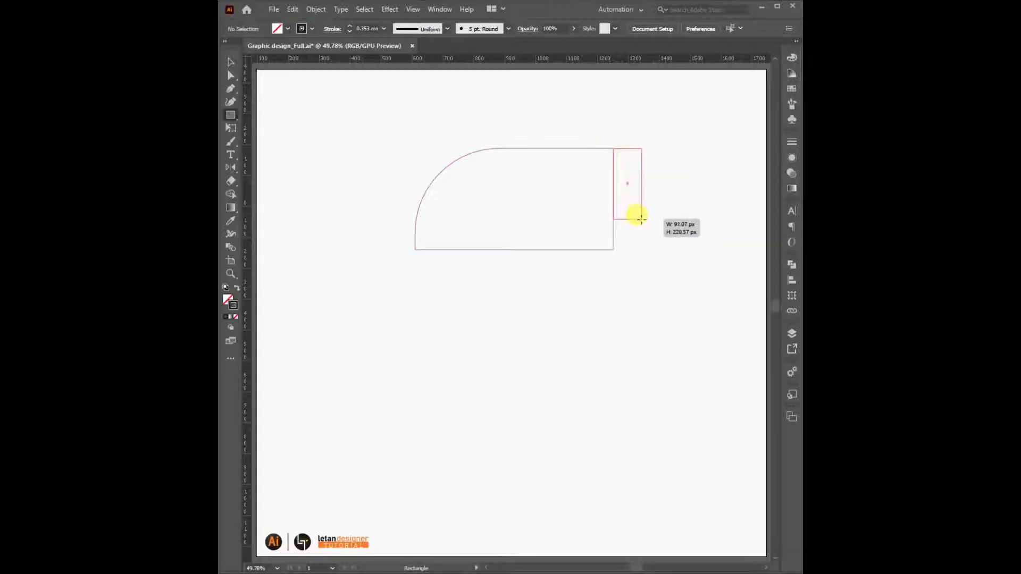
pyautogui.press('a')
pyautogui.click(641, 149)
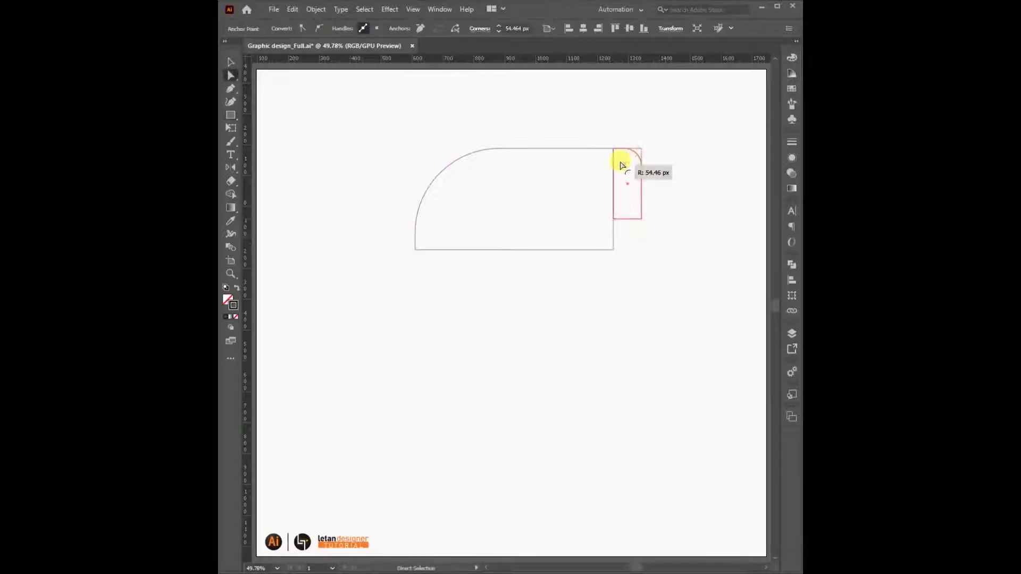
pyautogui.click(662, 156)
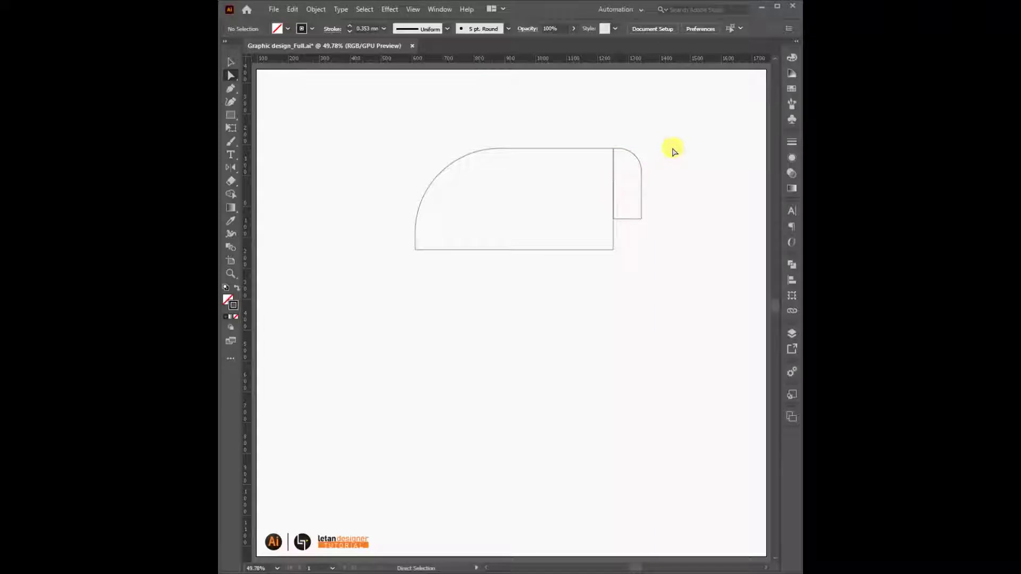
# Draw a wide brim rectangle below the hat body and centre it horizontally
pyautogui.moveTo(623, 249); pyautogui.dragTo(404, 301)
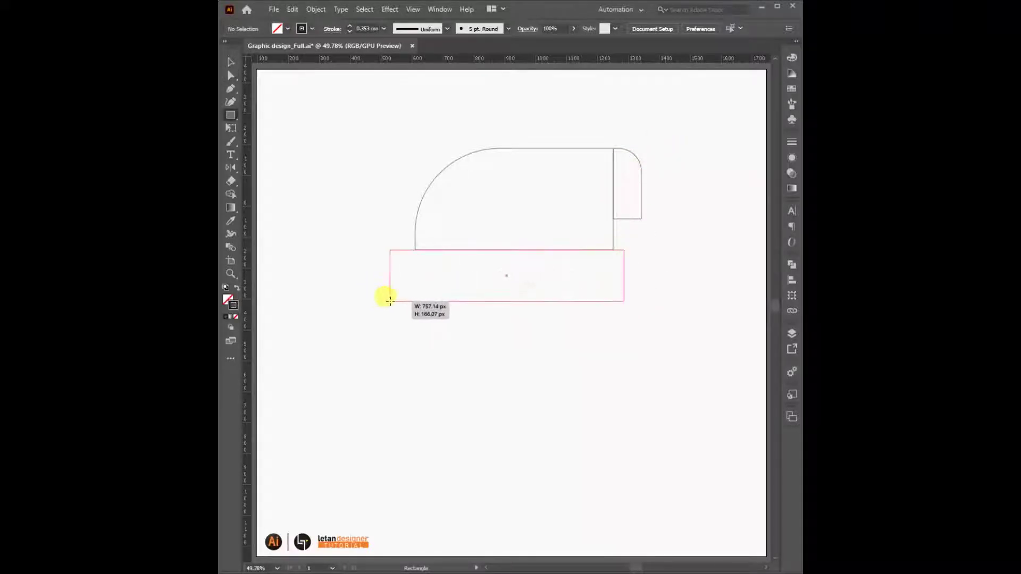
pyautogui.moveTo(403, 301); pyautogui.dragTo(399, 304)
pyautogui.press('v')
pyautogui.keyDown('shift'); pyautogui.click(615, 237); pyautogui.keyUp('shift')
pyautogui.click(654, 28)
pyautogui.click(683, 266)
# Round the brim's left corners
pyautogui.press('a')
pyautogui.click(401, 250)
pyautogui.keyDown('shift'); pyautogui.click(402, 304); pyautogui.keyUp('shift')
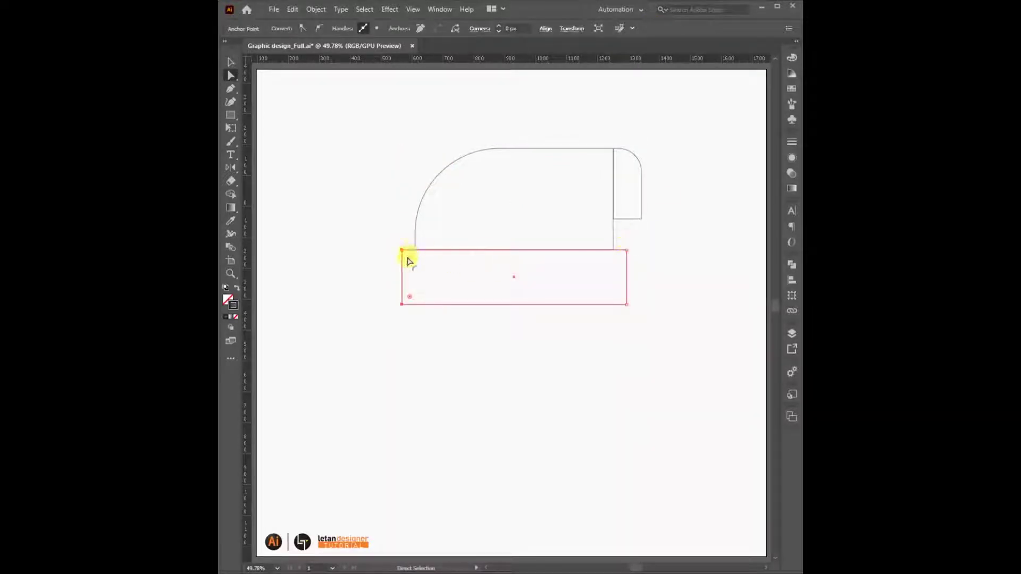
pyautogui.moveTo(408, 261); pyautogui.dragTo(433, 272)
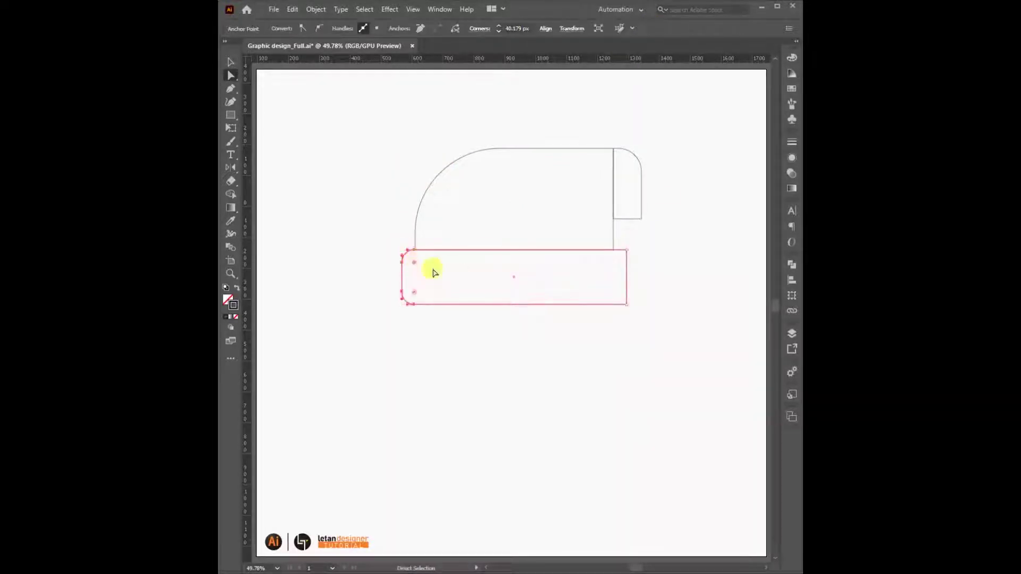
pyautogui.click(656, 258)
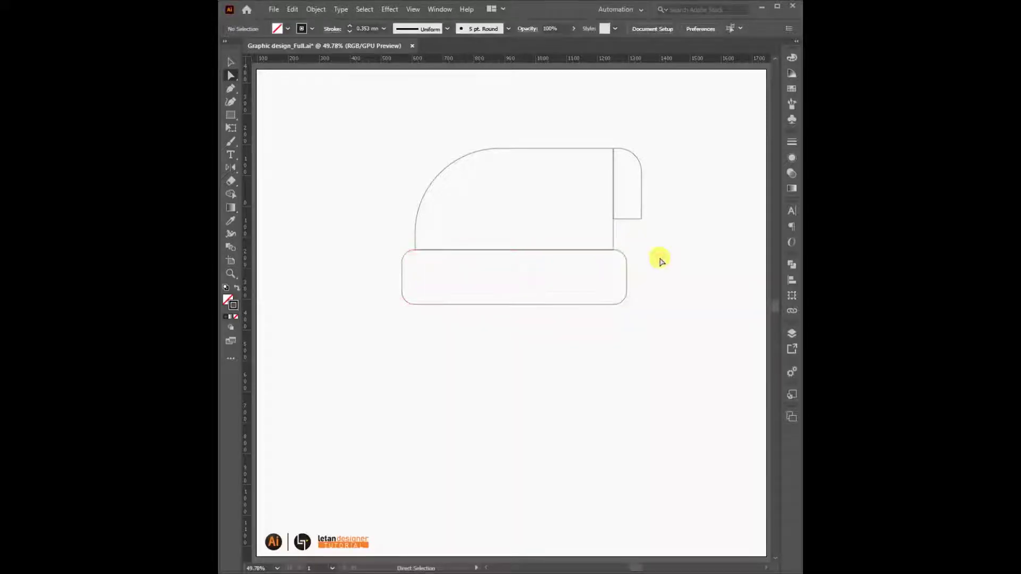
# Hang a rectangle from the flap and round its right end into a half circle
pyautogui.moveTo(613, 218); pyautogui.dragTo(673, 294)
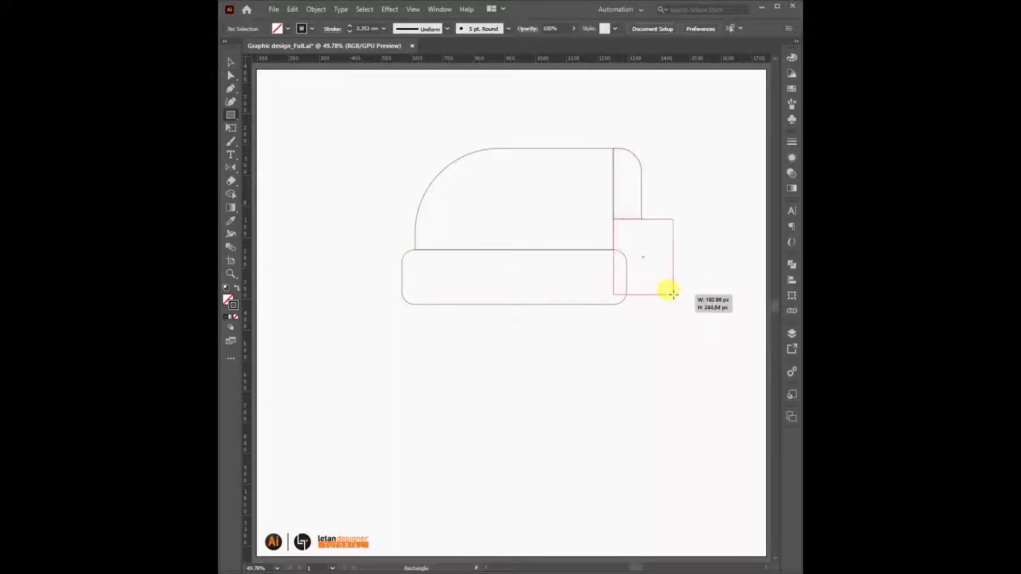
pyautogui.moveTo(675, 294); pyautogui.dragTo(688, 294)
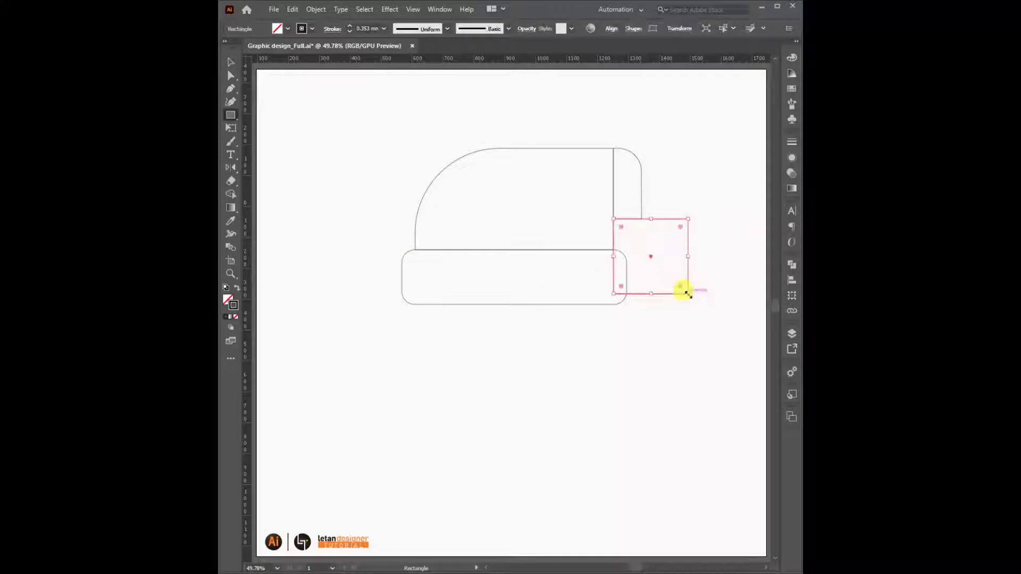
pyautogui.press('a')
pyautogui.click(727, 242)
pyautogui.moveTo(682, 207); pyautogui.dragTo(702, 289)
pyautogui.moveTo(680, 229); pyautogui.dragTo(654, 250)
pyautogui.click(694, 187)
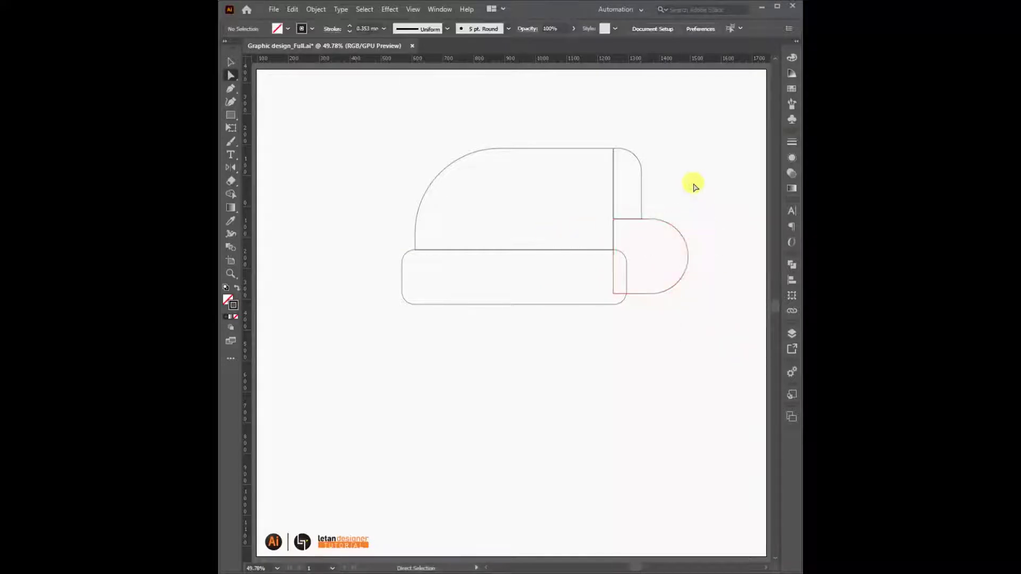
# Draw a strip just below the brim and centre it under the brim
pyautogui.press('m')
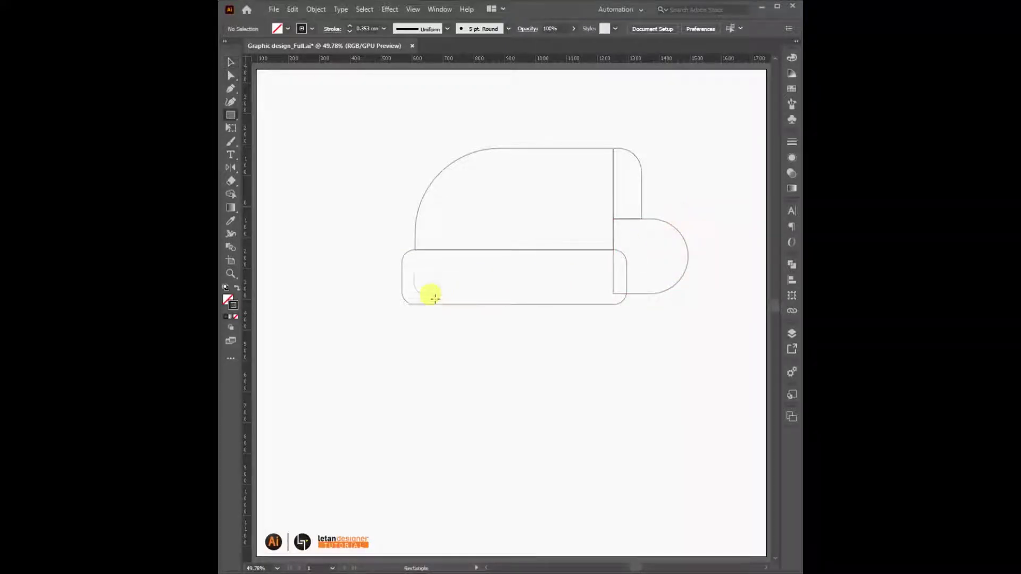
pyautogui.moveTo(438, 304); pyautogui.dragTo(605, 331)
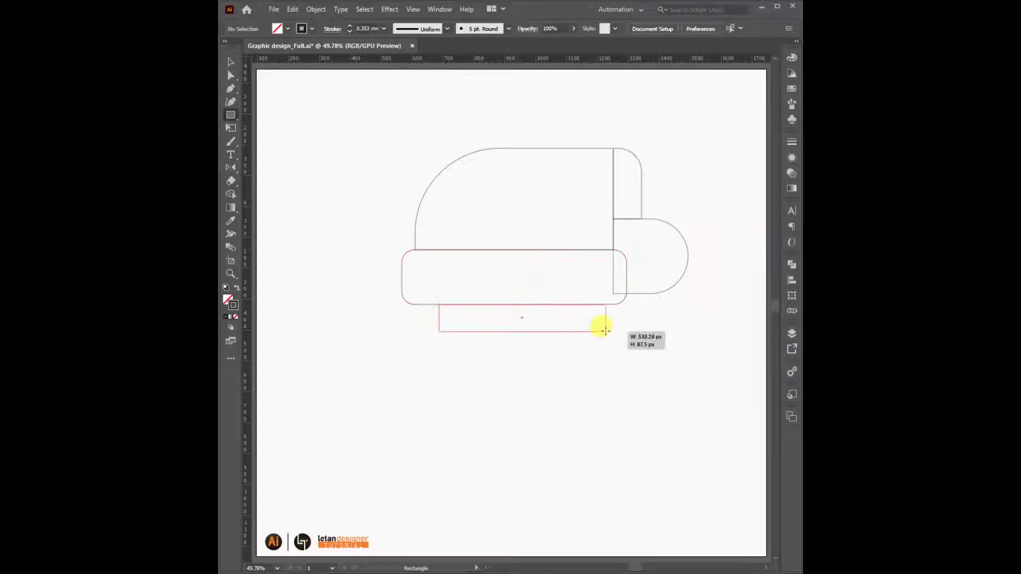
pyautogui.press('v')
pyautogui.keyDown('shift'); pyautogui.click(616, 305); pyautogui.keyUp('shift')
pyautogui.click(626, 266)
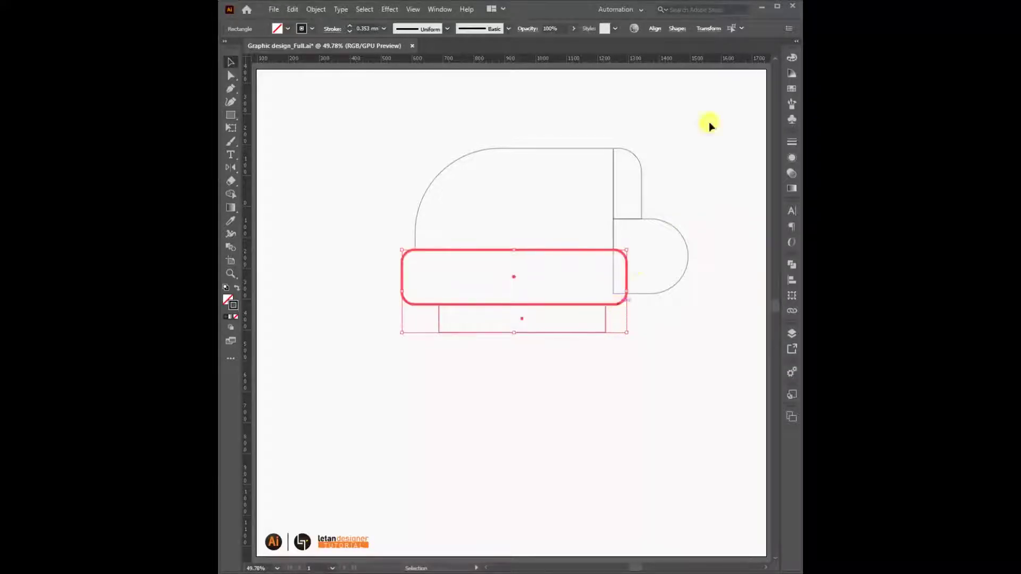
pyautogui.click(655, 28)
pyautogui.click(631, 59)
pyautogui.click(672, 169)
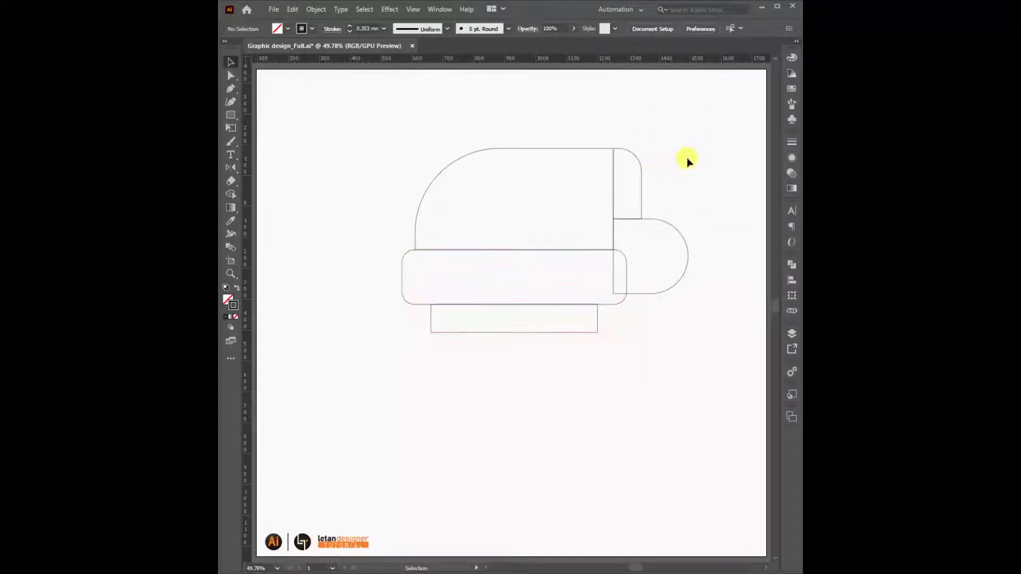
# Add a small rectangle at the strip's right end with a rounded bottom-right corner
pyautogui.click(232, 115)
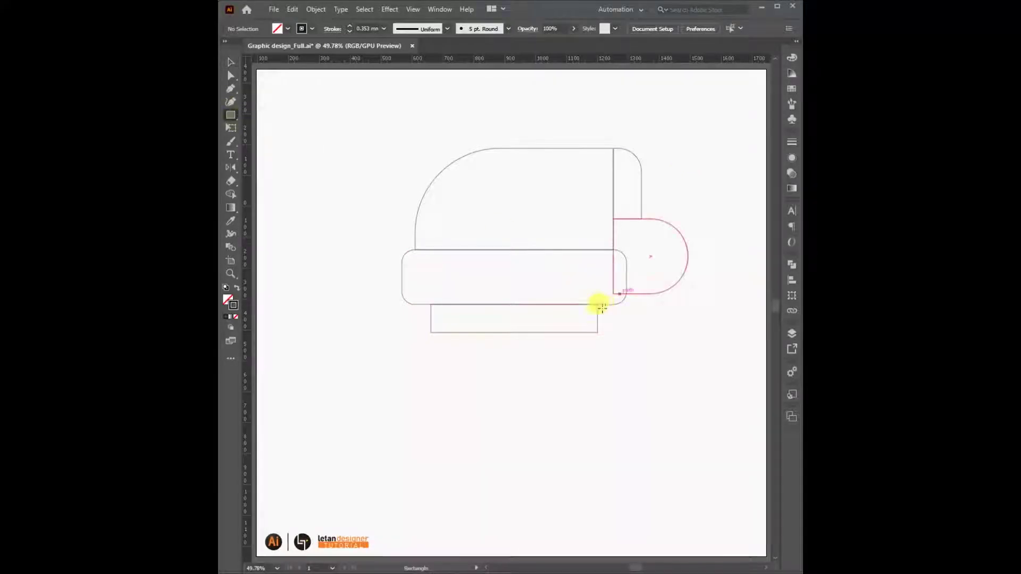
pyautogui.moveTo(597, 303); pyautogui.dragTo(617, 318)
pyautogui.press('a')
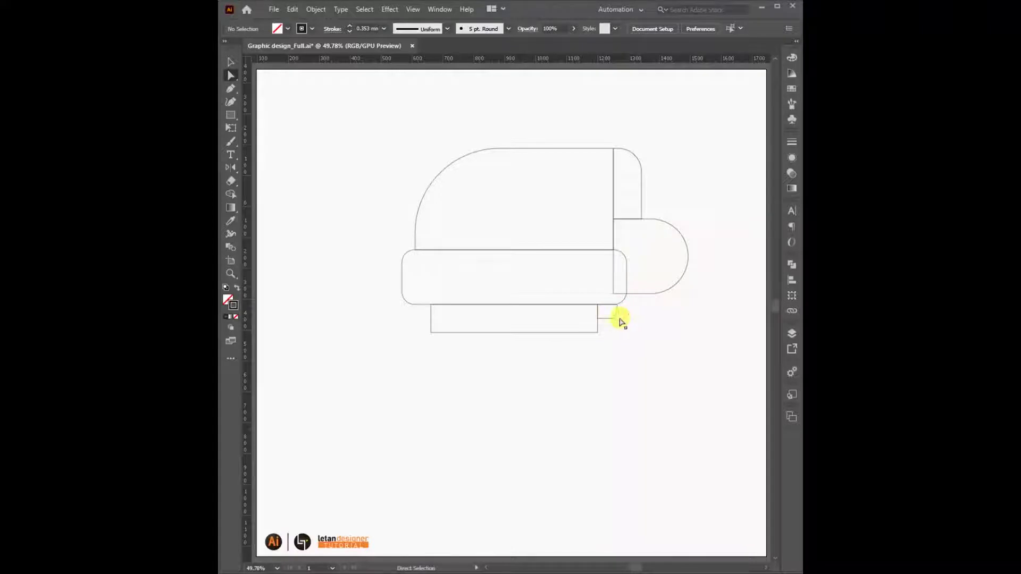
pyautogui.keyDown('alt'); pyautogui.scroll(7, 621, 321); pyautogui.keyUp('alt')
pyautogui.moveTo(606, 326)
pyautogui.mouseDown()
pyautogui.moveTo(603, 372)
pyautogui.moveTo(429, 262)
pyautogui.mouseUp()
pyautogui.click(589, 373)
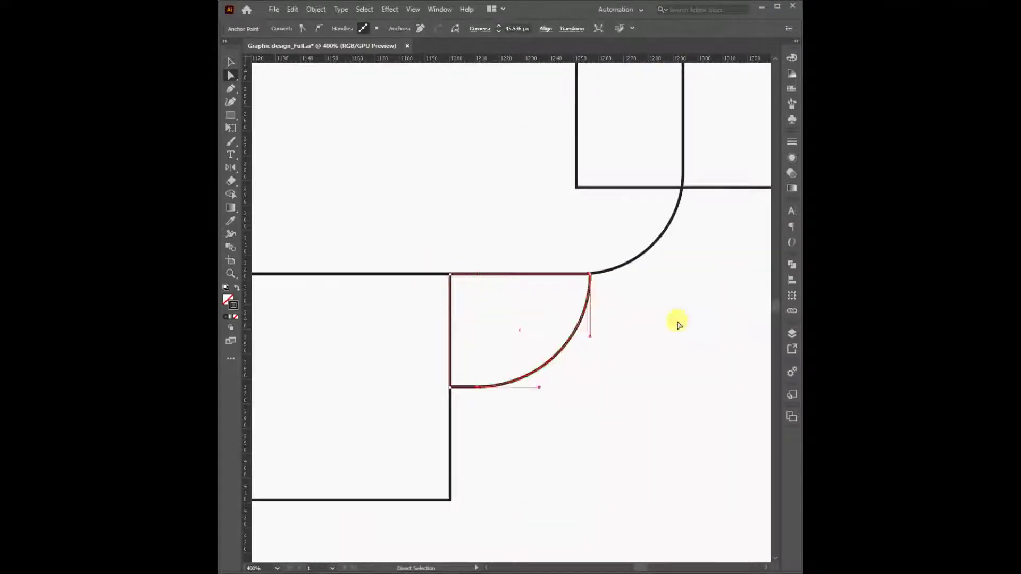
pyautogui.click(634, 313)
# Draw another small rectangle beneath it with corners rounded to about 20 px
pyautogui.keyDown('alt'); pyautogui.scroll(-1, 452, 367); pyautogui.keyUp('alt')
pyautogui.moveTo(453, 344); pyautogui.dragTo(558, 463)
pyautogui.press('a')
pyautogui.moveTo(549, 352)
pyautogui.mouseDown()
pyautogui.moveTo(491, 355)
pyautogui.moveTo(481, 367)
pyautogui.mouseUp()
pyautogui.scroll(-5, 606, 349)
# Copy the end pieces to the strip's left end and mirror them horizontally
pyautogui.press('v')
pyautogui.scroll(1, 586, 303)
pyautogui.scroll(1, 634, 355)
pyautogui.click(665, 372)
pyautogui.moveTo(684, 319); pyautogui.dragTo(315, 335)
pyautogui.click(426, 326)
pyautogui.hotkey('ctrl', '0')
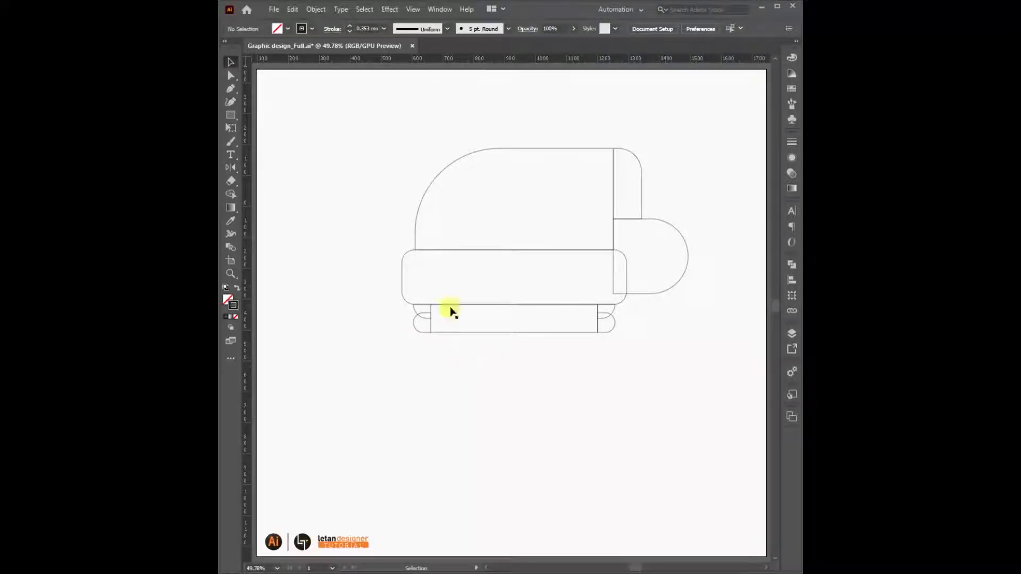
pyautogui.click(231, 115)
# Draw a circle at the strip's bottom centre
pyautogui.moveTo(514, 332); pyautogui.dragTo(528, 323)
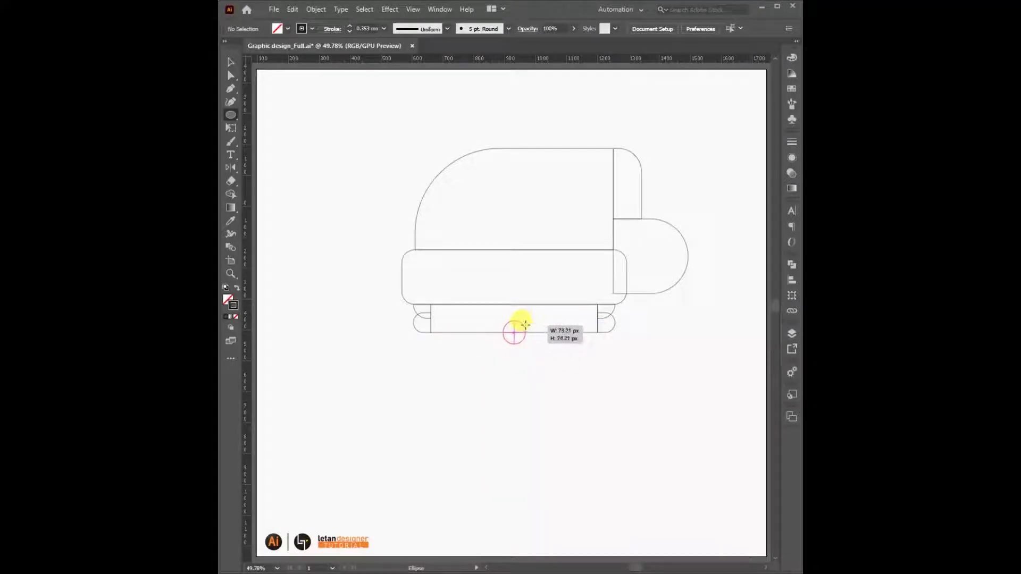
pyautogui.moveTo(526, 324); pyautogui.dragTo(527, 324)
pyautogui.press('v')
pyautogui.click(553, 360)
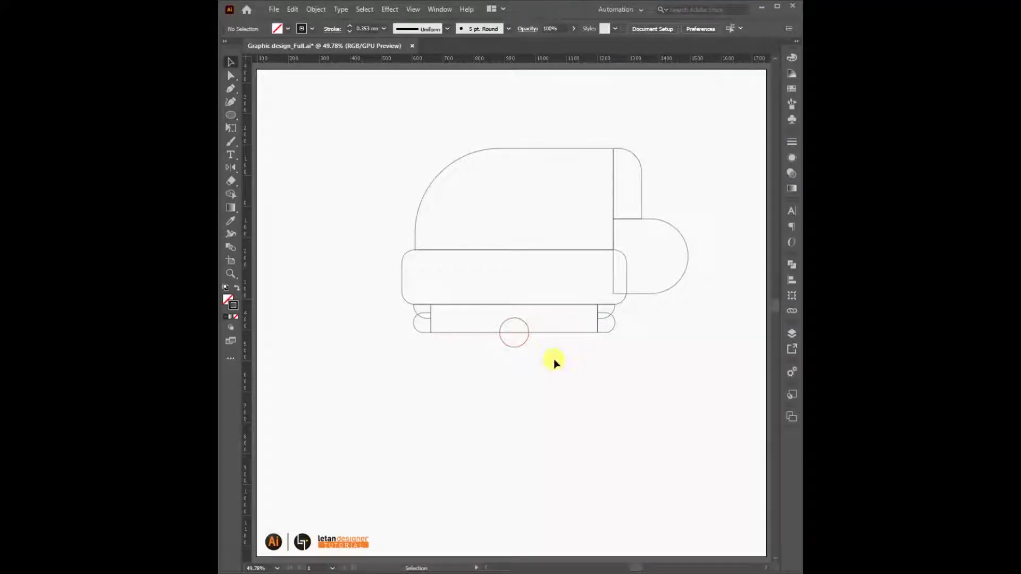
# Add two small eye circles, group them, and centre them over the large circle
pyautogui.moveTo(522, 339)
pyautogui.mouseDown()
pyautogui.moveTo(562, 304)
pyautogui.moveTo(558, 217)
pyautogui.moveTo(547, 216)
pyautogui.mouseUp()
pyautogui.scroll(5, 553, 346)
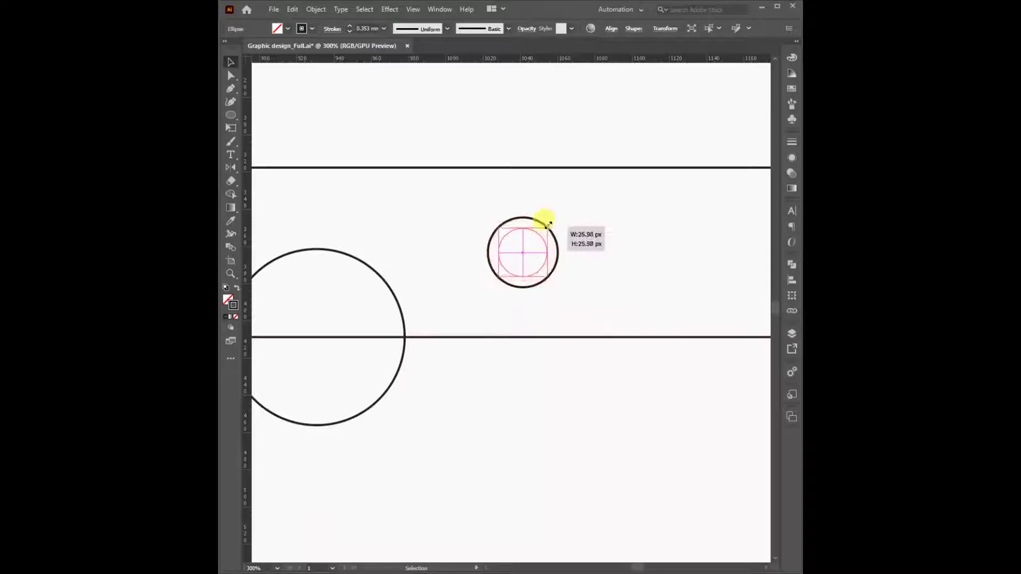
pyautogui.scroll(-4, 572, 388)
pyautogui.moveTo(549, 287); pyautogui.dragTo(469, 287)
pyautogui.keyDown('shift'); pyautogui.click(558, 270); pyautogui.keyUp('shift')
pyautogui.hotkey('ctrl', 'g')
pyautogui.keyDown('shift'); pyautogui.click(535, 284); pyautogui.keyUp('shift')
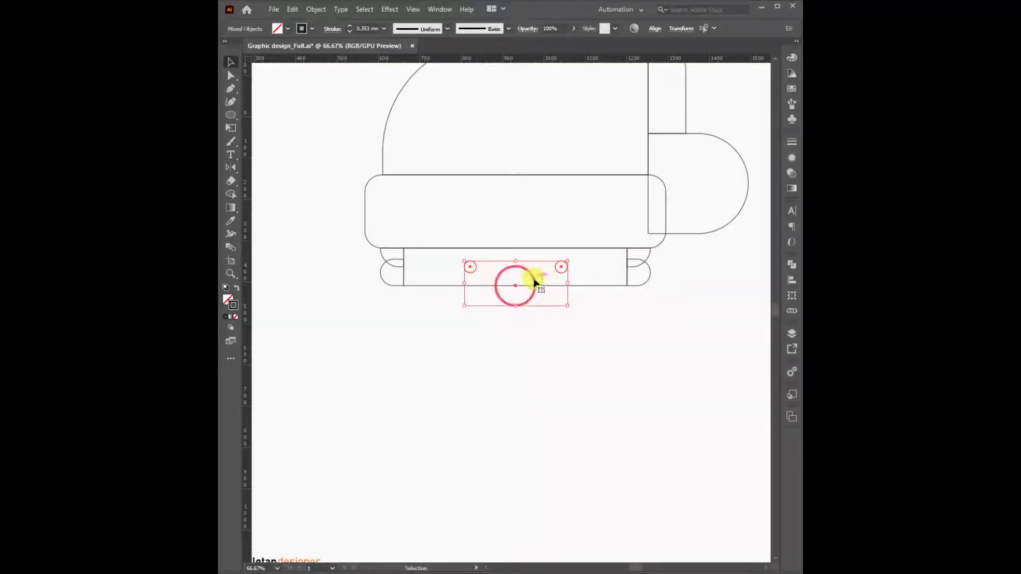
pyautogui.click(658, 29)
pyautogui.click(567, 346)
pyautogui.moveTo(567, 346); pyautogui.dragTo(571, 375)
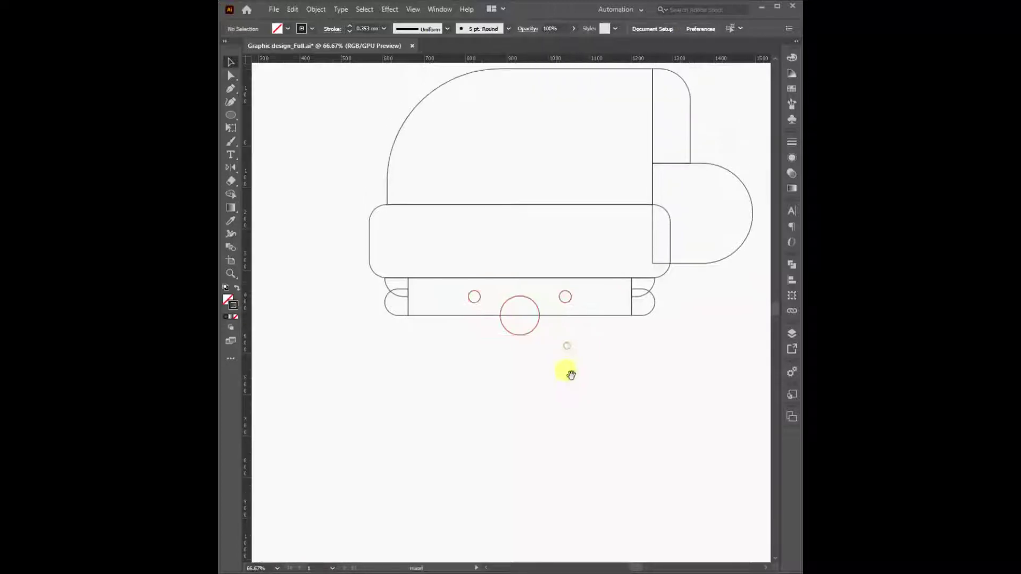
# Draw a small brow rectangle above the right eye circle
pyautogui.hotkey('ctrl', '=')
pyautogui.moveTo(610, 299); pyautogui.dragTo(558, 274)
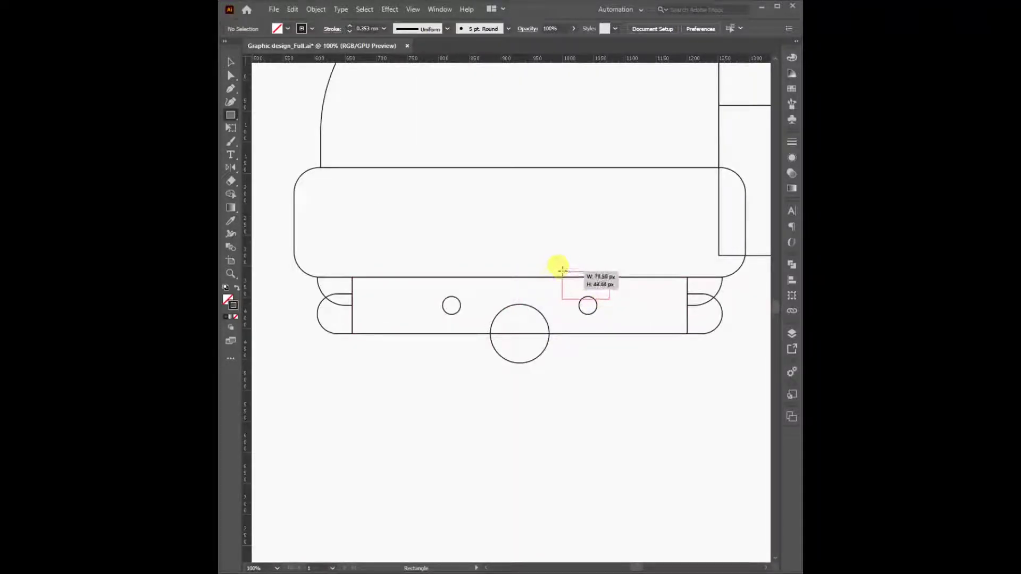
pyautogui.moveTo(562, 271); pyautogui.dragTo(562, 271)
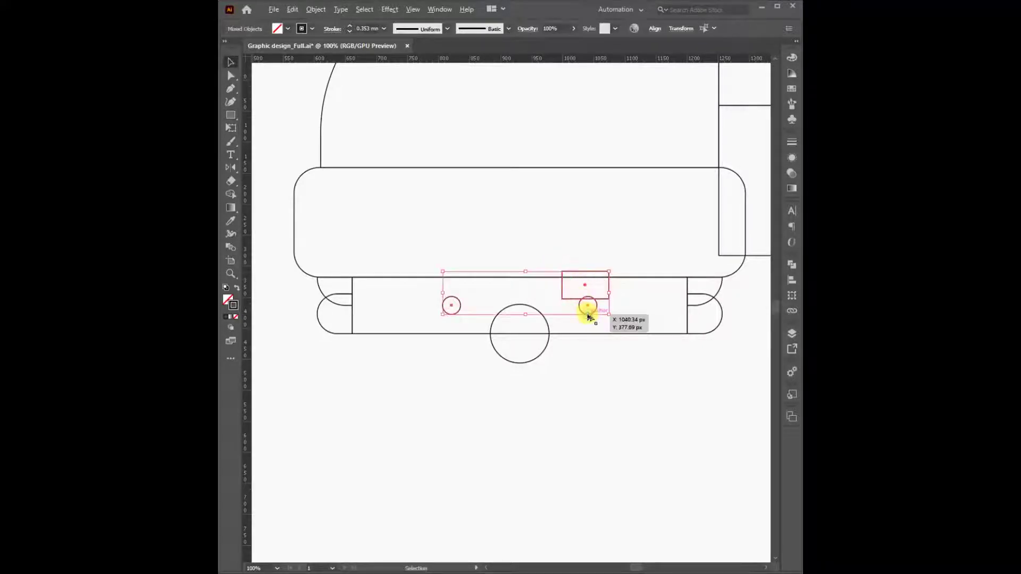
pyautogui.press('a')
pyautogui.press('v')
pyautogui.keyDown('shift'); pyautogui.click(593, 317); pyautogui.keyUp('shift')
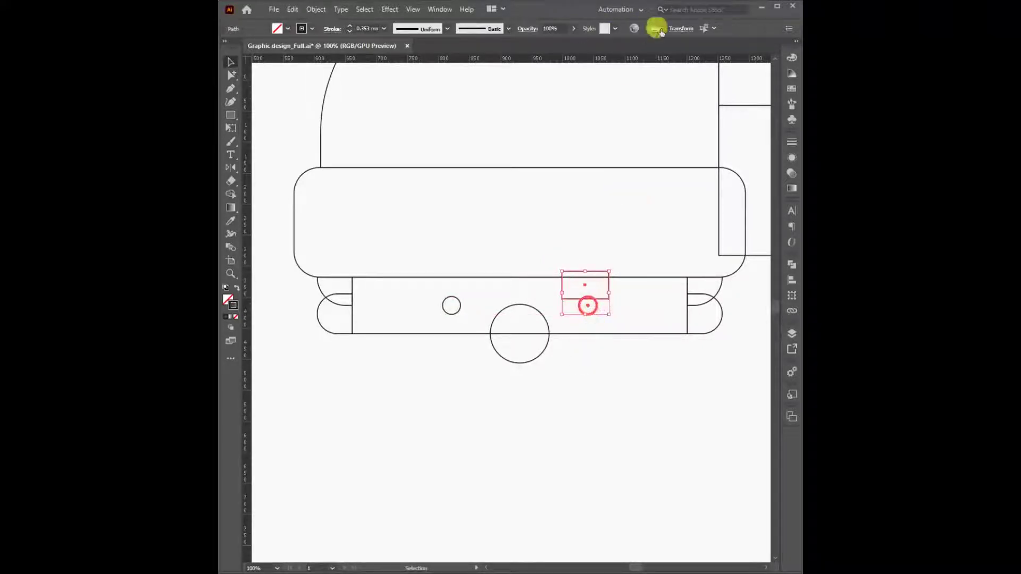
pyautogui.click(657, 29)
# Centre the brow above the eye circle and round its corners
pyautogui.press('a')
pyautogui.click(565, 282)
pyautogui.moveTo(569, 279); pyautogui.dragTo(574, 285)
pyautogui.click(612, 282)
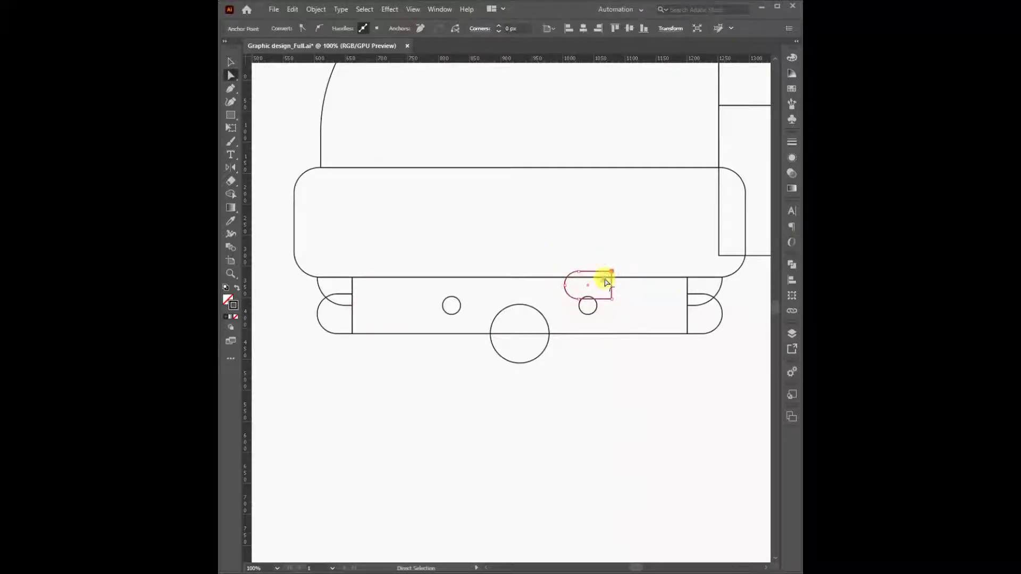
pyautogui.press('v')
pyautogui.click(605, 374)
# Duplicate the brow, flip it, and place it above the left eye
pyautogui.press('a')
pyautogui.moveTo(604, 296); pyautogui.dragTo(463, 289)
pyautogui.press('Return')
pyautogui.click(433, 326)
pyautogui.press('a')
pyautogui.moveTo(440, 282); pyautogui.dragTo(458, 292)
pyautogui.click(462, 375)
pyautogui.press('v')
# Draw a rectangle from the nose centre rightward for the moustache
pyautogui.scroll(3, 452, 285)
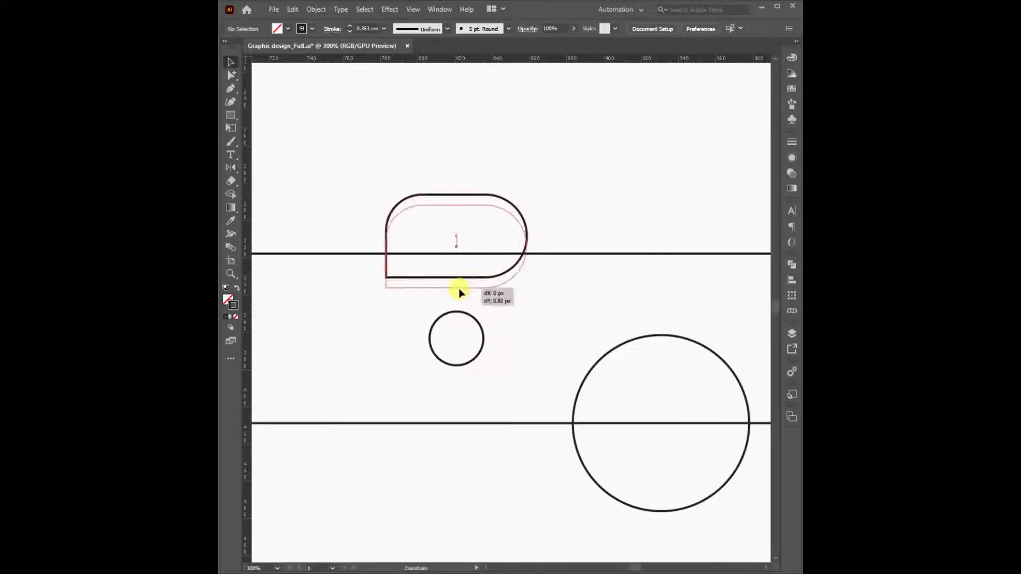
pyautogui.scroll(-1, 465, 261)
pyautogui.scroll(-2, 465, 261)
pyautogui.click(487, 413)
pyautogui.scroll(-3, 472, 370)
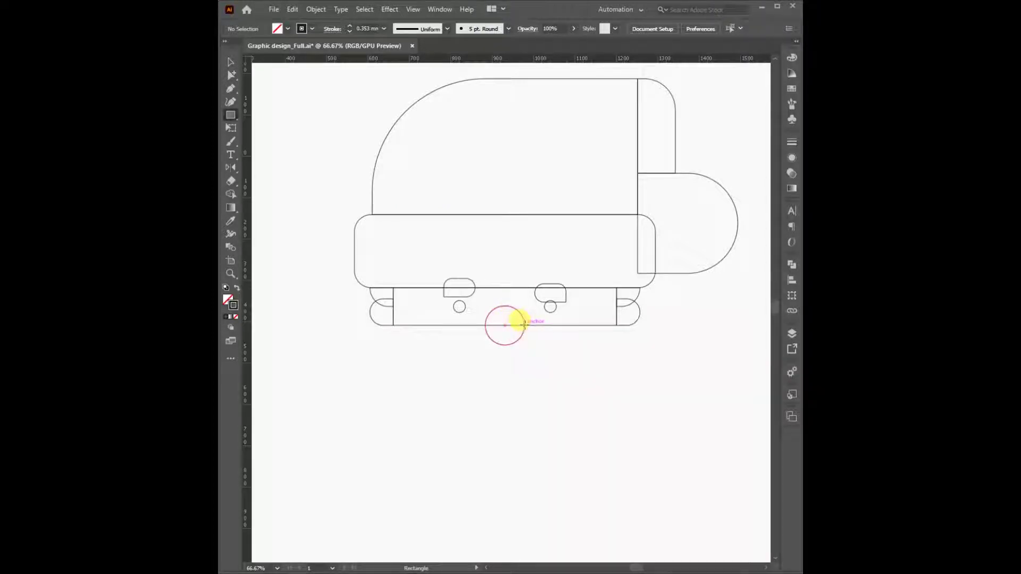
pyautogui.moveTo(504, 325); pyautogui.dragTo(647, 361)
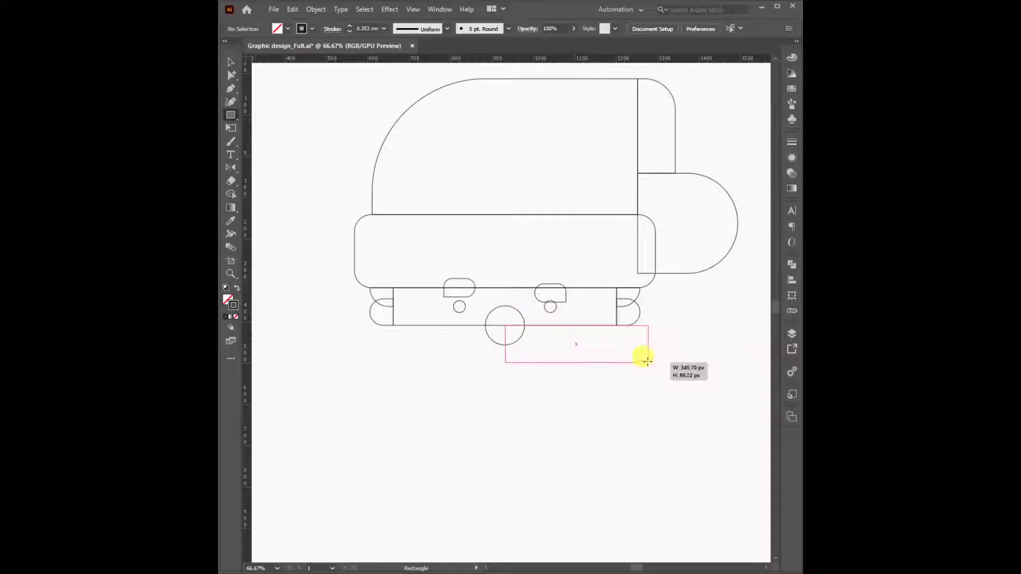
# Round the rectangle into a moustache curve and reflect a copy to the left
pyautogui.press('a')
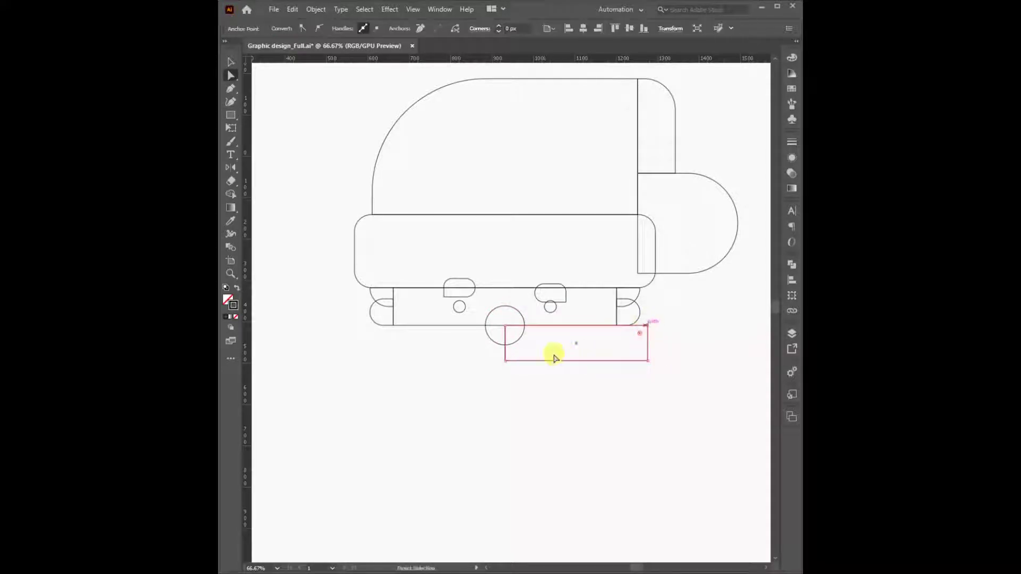
pyautogui.moveTo(520, 348); pyautogui.dragTo(543, 345)
pyautogui.click(598, 411)
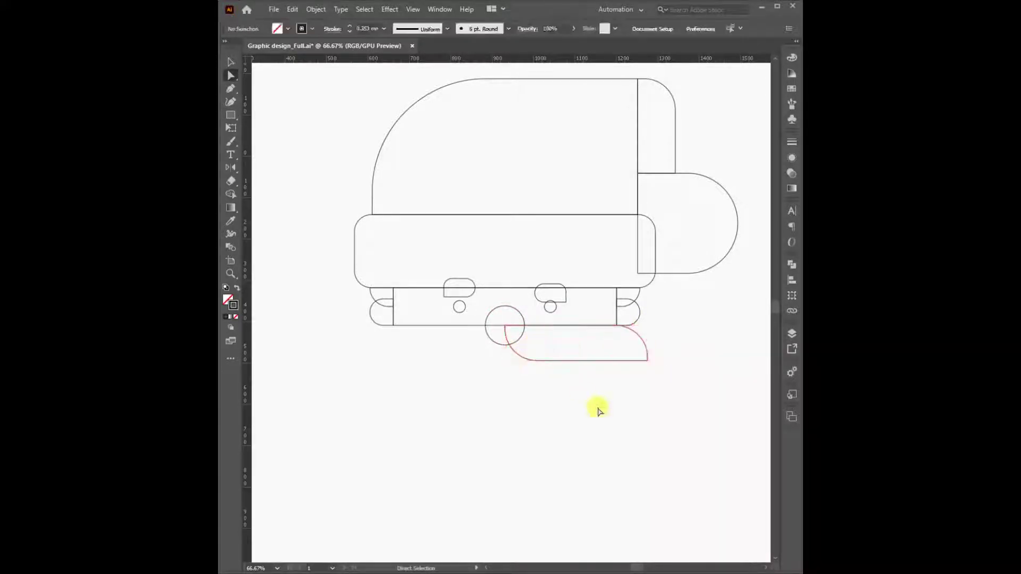
pyautogui.click(646, 362)
pyautogui.press('o')
pyautogui.keyDown('alt'); pyautogui.click(505, 360); pyautogui.keyUp('alt')
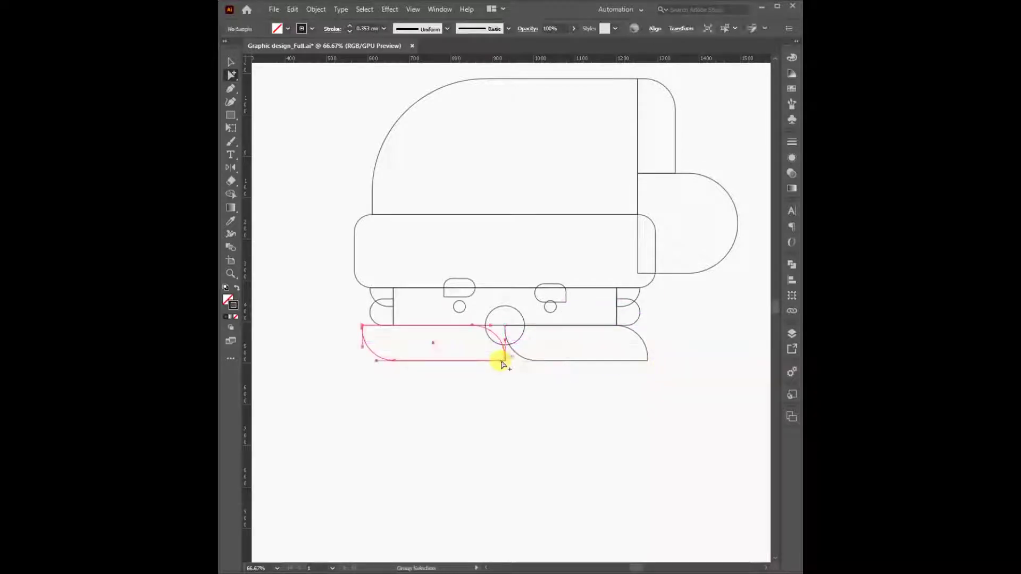
pyautogui.click(429, 327)
# Join the two moustache arcs with a short horizontal line
pyautogui.press('v')
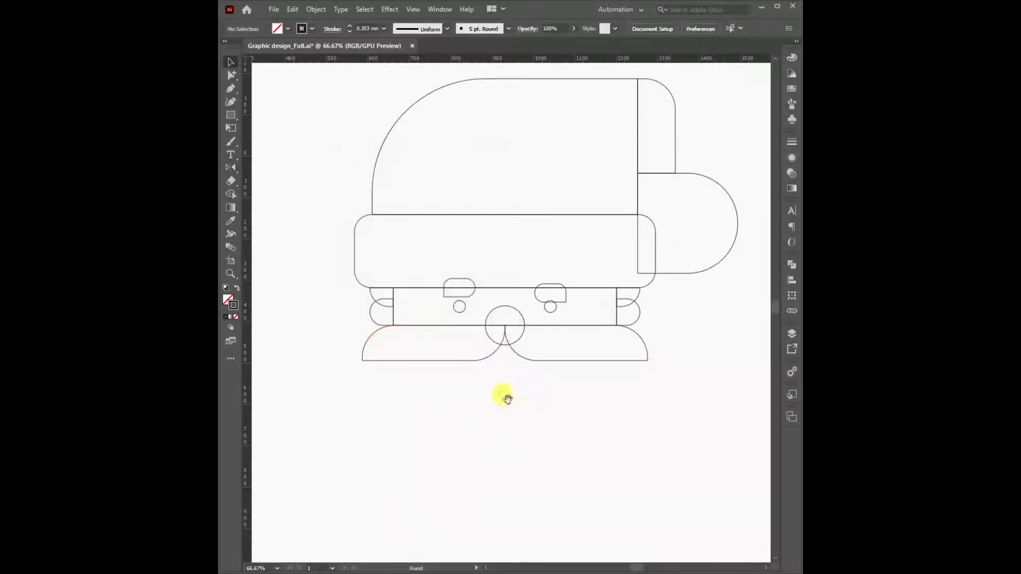
pyautogui.moveTo(504, 399); pyautogui.dragTo(514, 383)
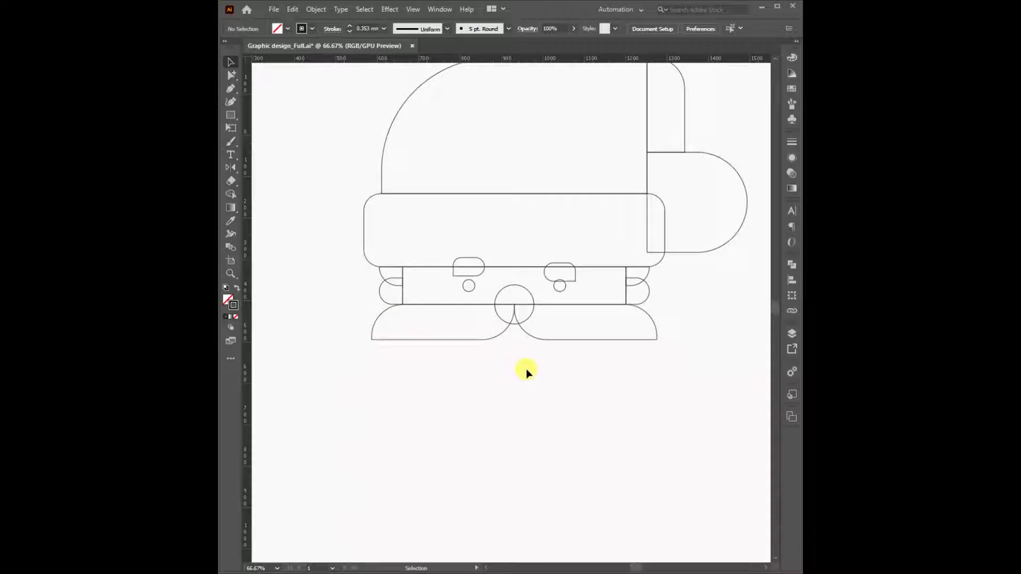
pyautogui.click(234, 114)
pyautogui.scroll(3, 509, 334)
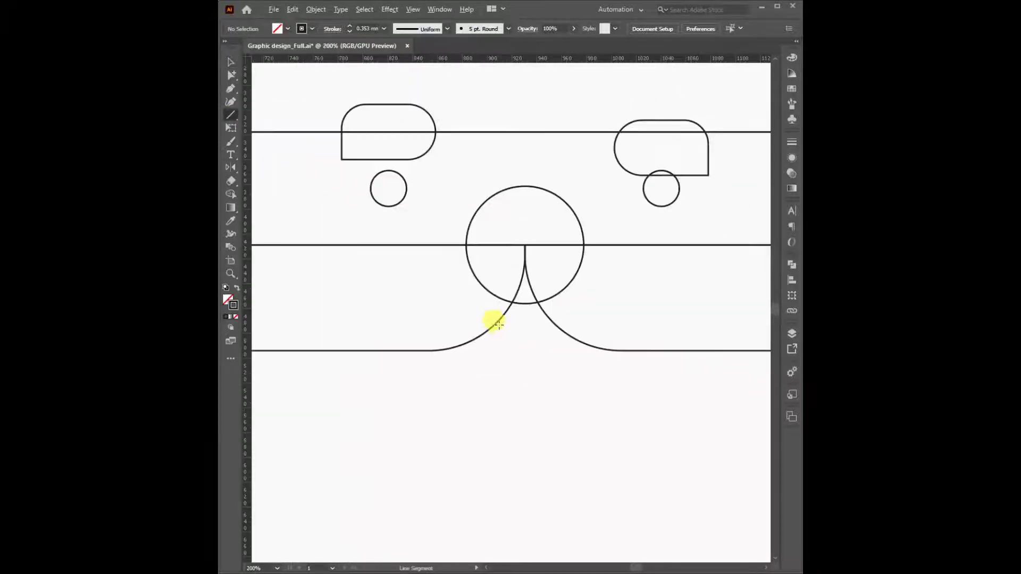
pyautogui.moveTo(495, 324); pyautogui.dragTo(553, 325)
pyautogui.scroll(-2, 528, 333)
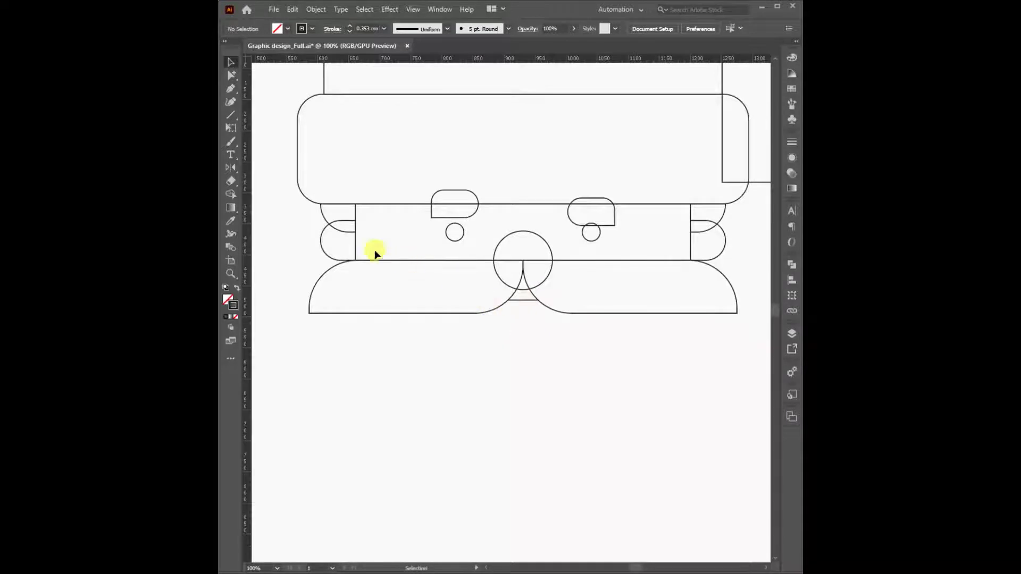
pyautogui.scroll(-2, 547, 301)
pyautogui.scroll(1, 506, 332)
pyautogui.scroll(-1, 510, 325)
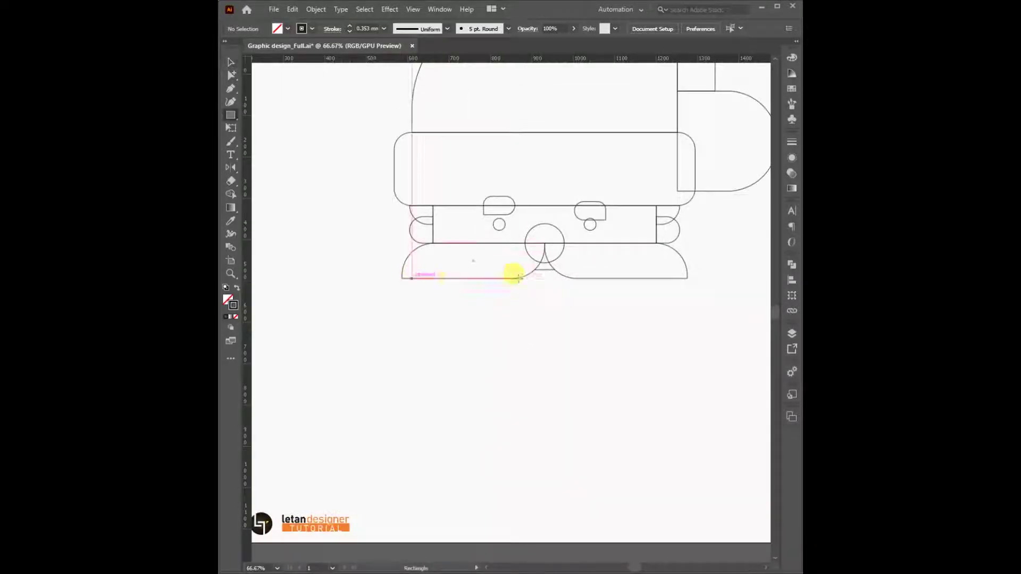
# Draw a rectangle below the moustache and centre it horizontally under the nose circle
pyautogui.moveTo(508, 278); pyautogui.dragTo(584, 316)
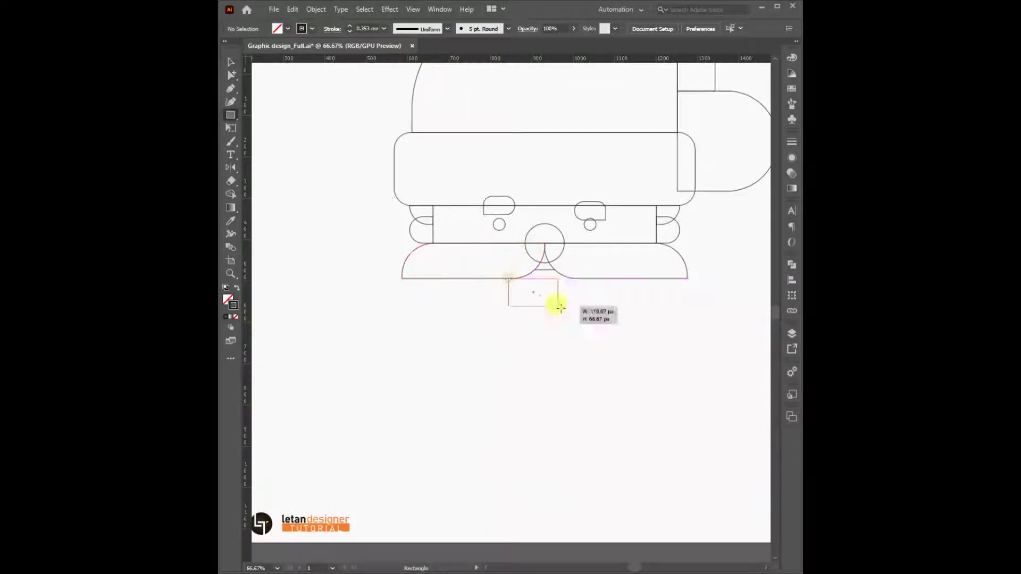
pyautogui.moveTo(509, 298); pyautogui.dragTo(493, 298)
pyautogui.press('v')
pyautogui.keyDown('shift'); pyautogui.click(547, 265); pyautogui.keyUp('shift')
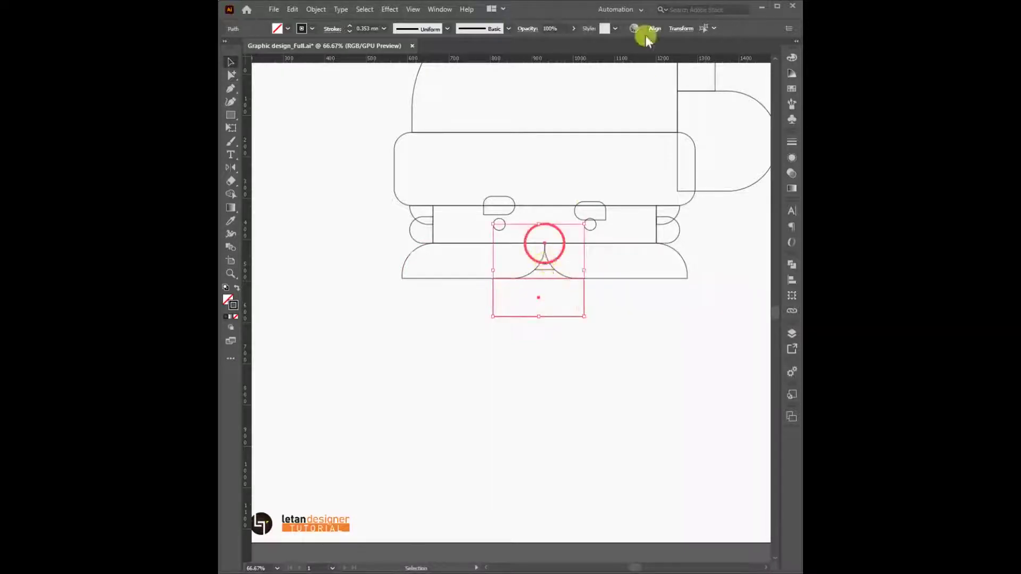
pyautogui.click(654, 28)
pyautogui.click(562, 57)
pyautogui.click(622, 307)
# Stretch the rectangle down into a long central beard strip
pyautogui.click(587, 349)
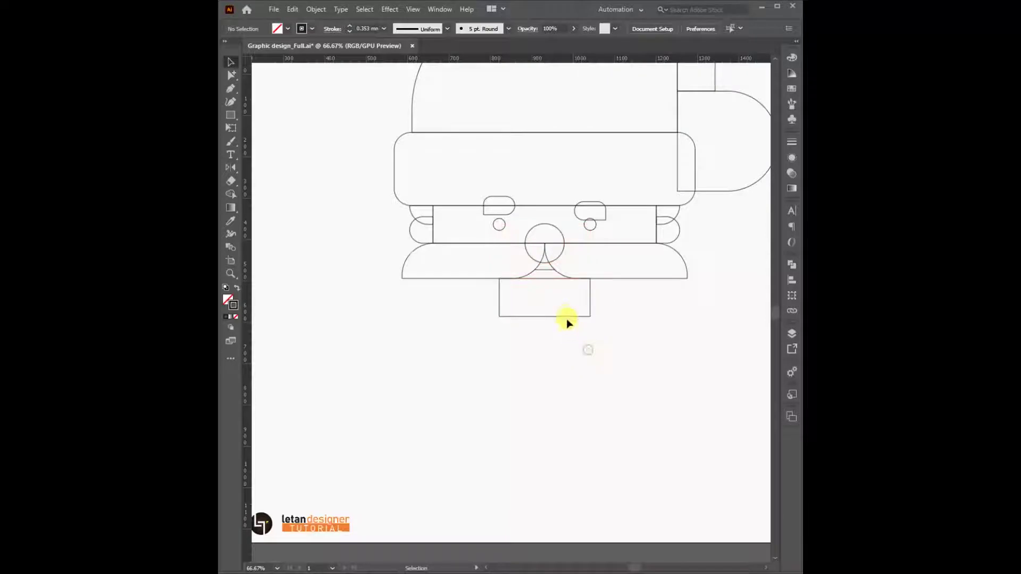
pyautogui.click(564, 317)
pyautogui.moveTo(544, 317); pyautogui.dragTo(540, 480)
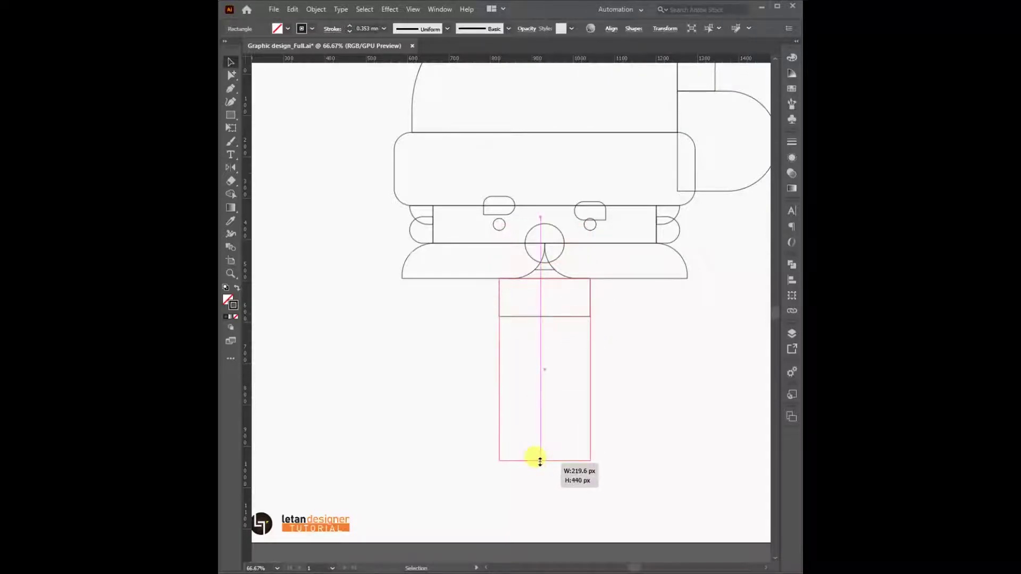
pyautogui.click(638, 363)
# Copy the beard strip to the left, making it narrower and shorter
pyautogui.moveTo(593, 357); pyautogui.dragTo(500, 353)
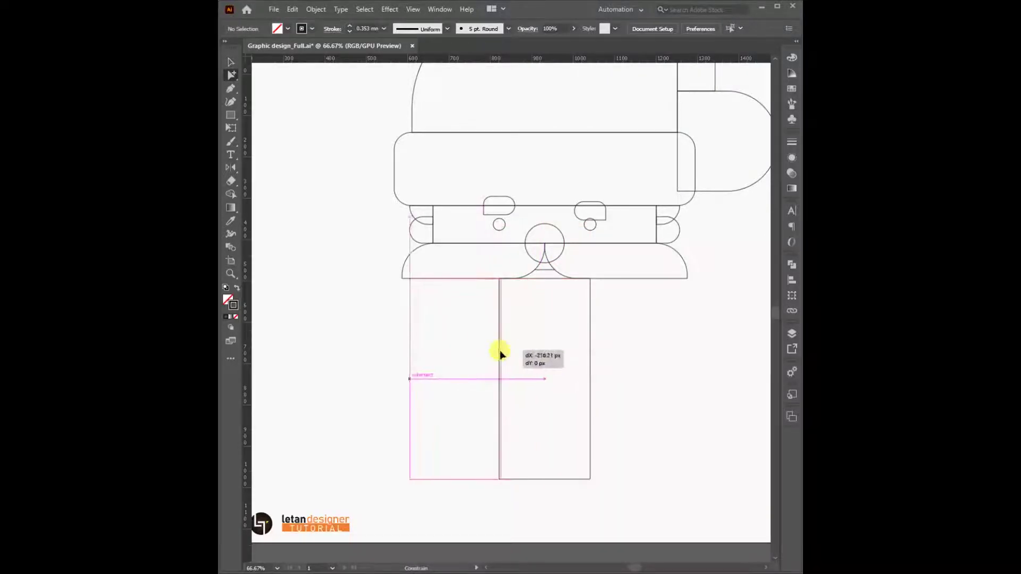
pyautogui.moveTo(406, 379); pyautogui.dragTo(451, 379)
pyautogui.moveTo(474, 479)
pyautogui.mouseDown()
pyautogui.moveTo(461, 429)
pyautogui.moveTo(384, 428)
pyautogui.moveTo(396, 428)
pyautogui.mouseUp()
pyautogui.scroll(5, 461, 430)
pyautogui.scroll(-3, 539, 358)
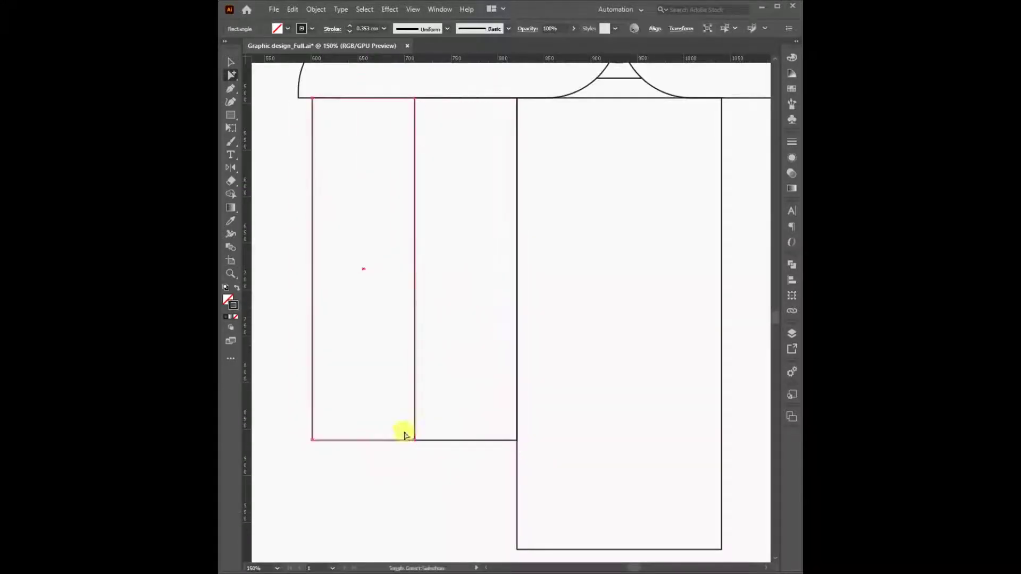
pyautogui.scroll(-3, 401, 420)
pyautogui.press('v')
pyautogui.moveTo(391, 380)
pyautogui.mouseDown()
pyautogui.moveTo(437, 386)
pyautogui.moveTo(392, 400)
pyautogui.mouseUp()
pyautogui.click(441, 407)
# Add a second narrow strip further left with its bottom edge raised higher
pyautogui.press('a')
pyautogui.press('v')
pyautogui.moveTo(403, 359); pyautogui.dragTo(446, 365)
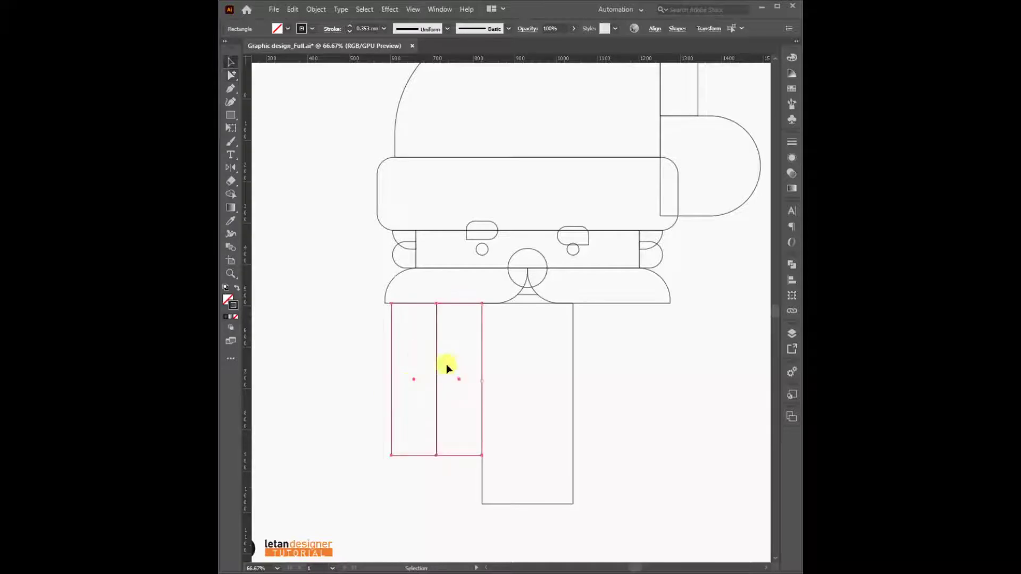
pyautogui.scroll(3, 399, 416)
pyautogui.scroll(-2, 383, 418)
pyautogui.scroll(-2, 487, 365)
pyautogui.press('a')
pyautogui.click(435, 364)
pyautogui.moveTo(446, 425); pyautogui.dragTo(449, 391)
# Round the bottom-left corners of both narrow left beard strips
pyautogui.click(448, 463)
pyautogui.press('a')
pyautogui.moveTo(420, 446); pyautogui.dragTo(369, 358)
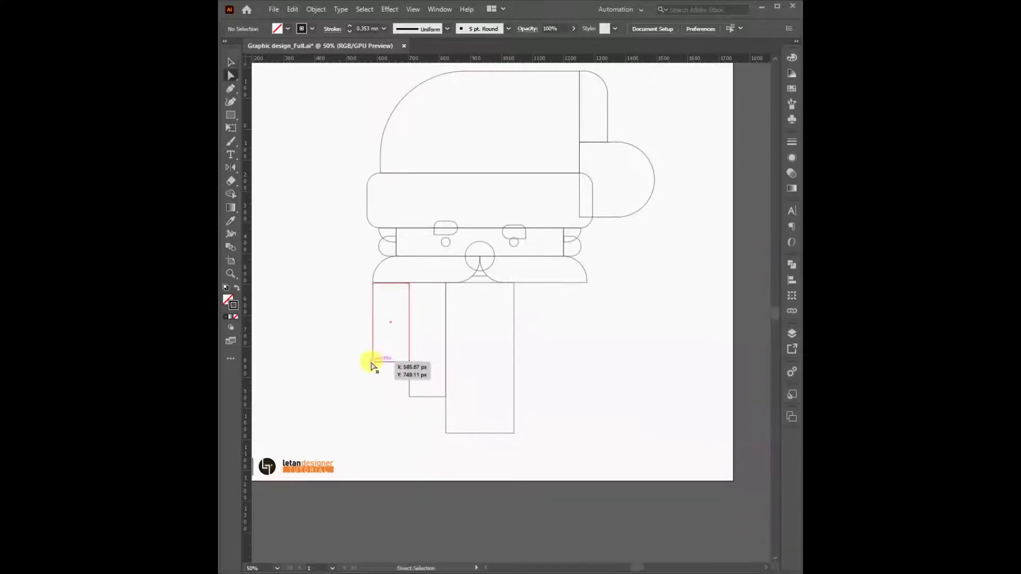
pyautogui.moveTo(415, 388)
pyautogui.mouseDown()
pyautogui.moveTo(440, 367)
pyautogui.moveTo(417, 380)
pyautogui.mouseUp()
# Fully round the bottom of the centre beard strip
pyautogui.moveTo(440, 420); pyautogui.dragTo(518, 442)
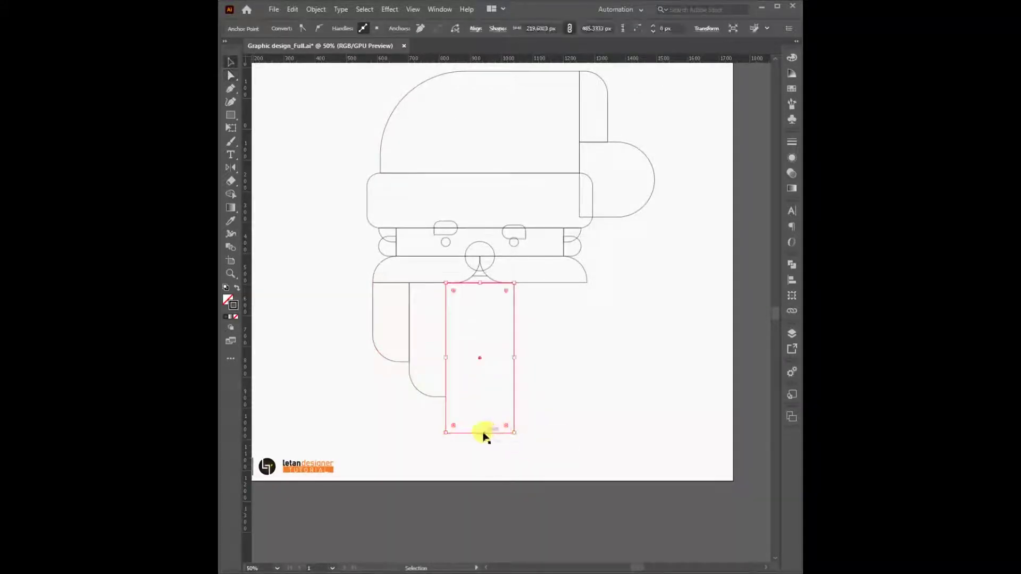
pyautogui.scroll(2, 474, 432)
pyautogui.moveTo(543, 445); pyautogui.dragTo(513, 372)
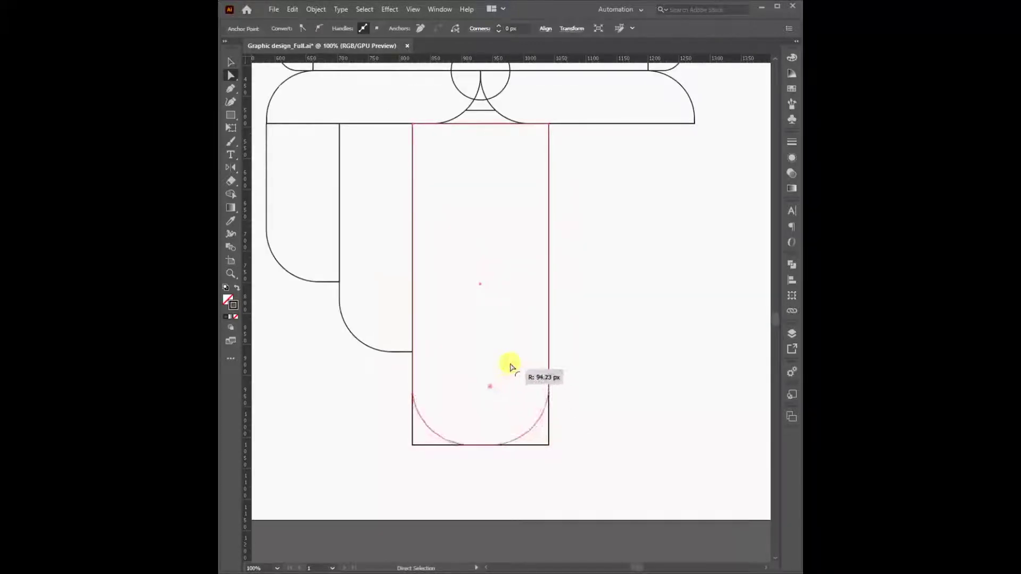
pyautogui.click(586, 357)
# Copy the two left beard pieces to the right and reflect them vertically
pyautogui.scroll(-2, 582, 361)
pyautogui.keyDown('shift'); pyautogui.click(456, 395); pyautogui.keyUp('shift')
pyautogui.press('v')
pyautogui.moveTo(410, 393); pyautogui.dragTo(549, 395)
pyautogui.press('o')
pyautogui.press('Return')
pyautogui.click(433, 325)
pyautogui.click(685, 395)
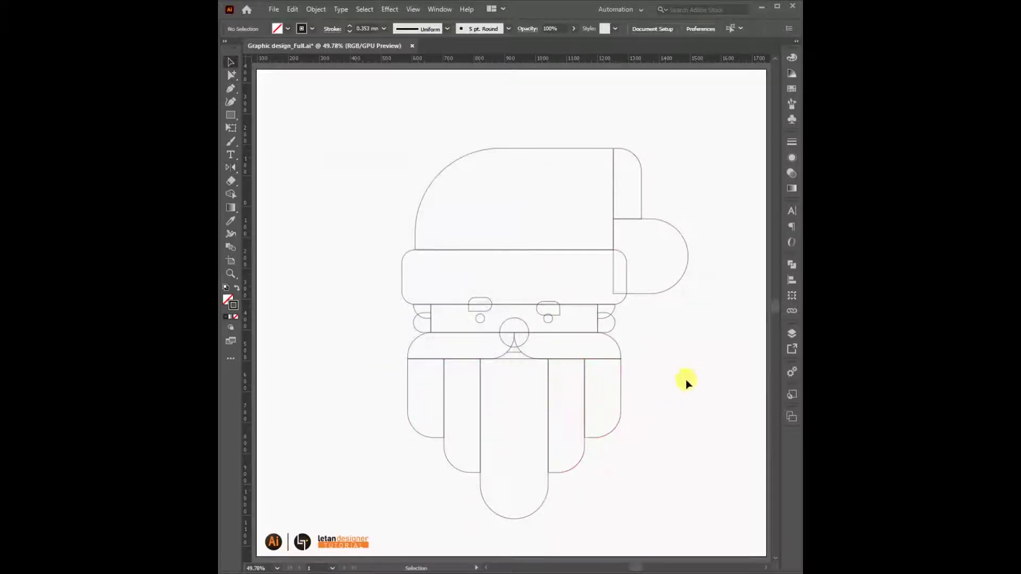
pyautogui.click(231, 115)
# Draw a mouth circle where the beard pieces meet and shrink it about its centre
pyautogui.click(282, 125)
pyautogui.moveTo(513, 357); pyautogui.dragTo(544, 327)
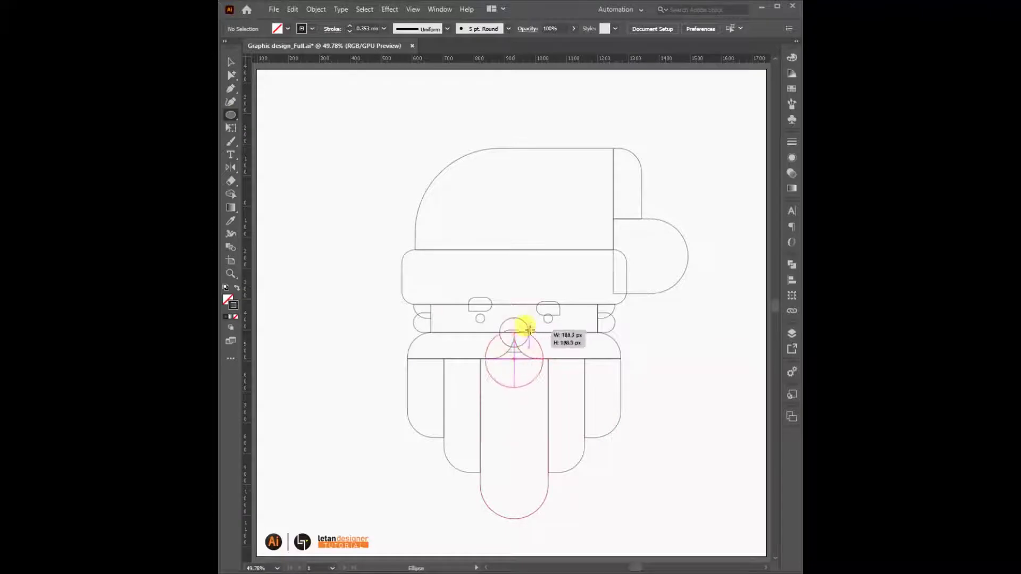
pyautogui.press('v')
pyautogui.click(658, 428)
pyautogui.scroll(2, 516, 359)
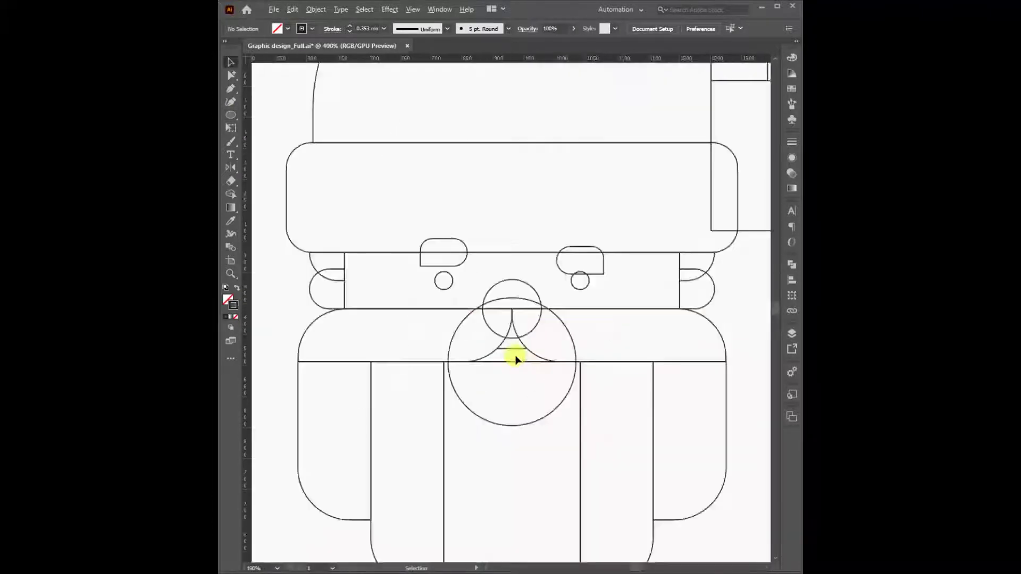
pyautogui.press('a')
pyautogui.click(575, 359)
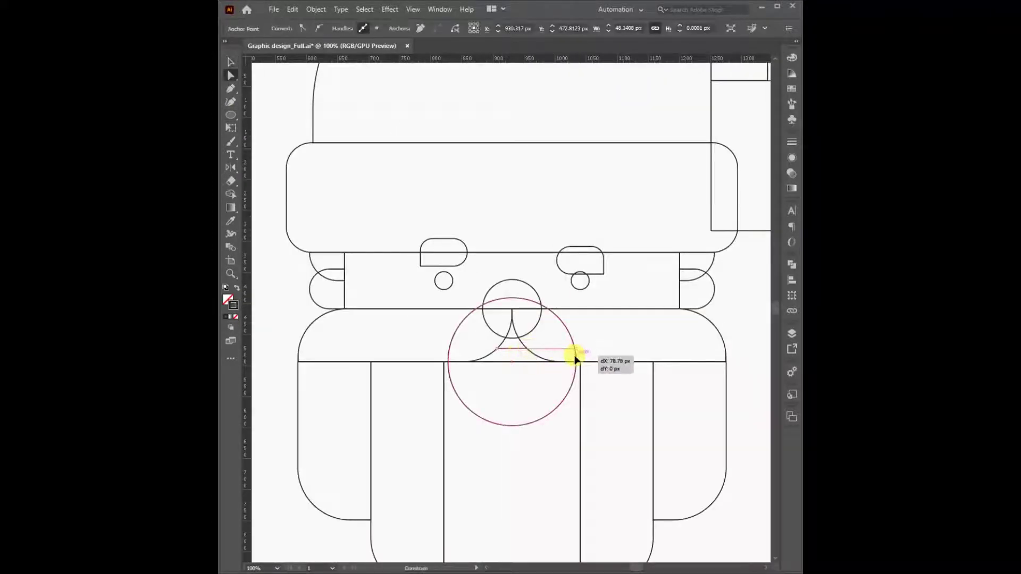
pyautogui.moveTo(493, 351); pyautogui.dragTo(449, 349)
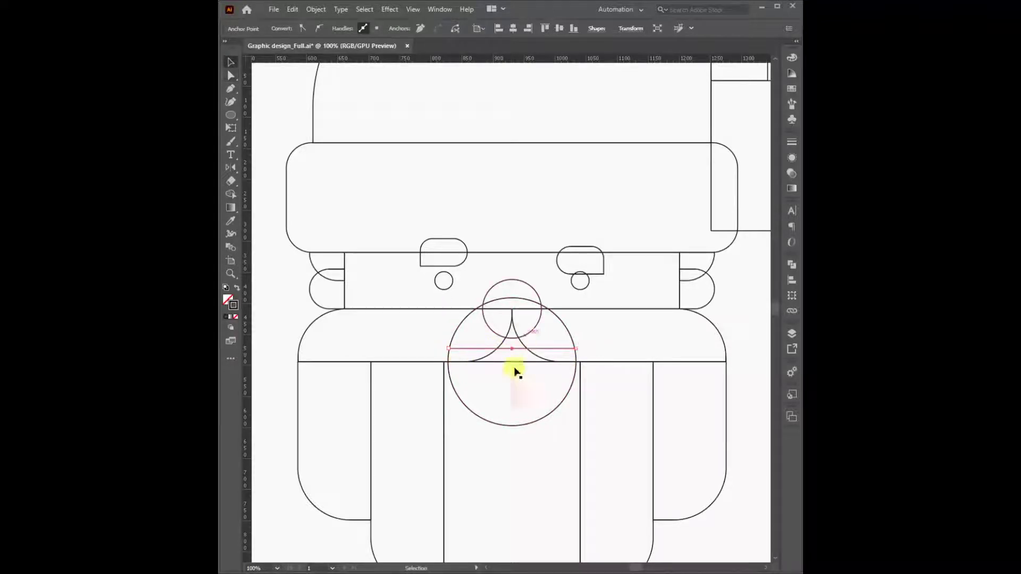
pyautogui.press('v')
pyautogui.moveTo(576, 298); pyautogui.dragTo(571, 303)
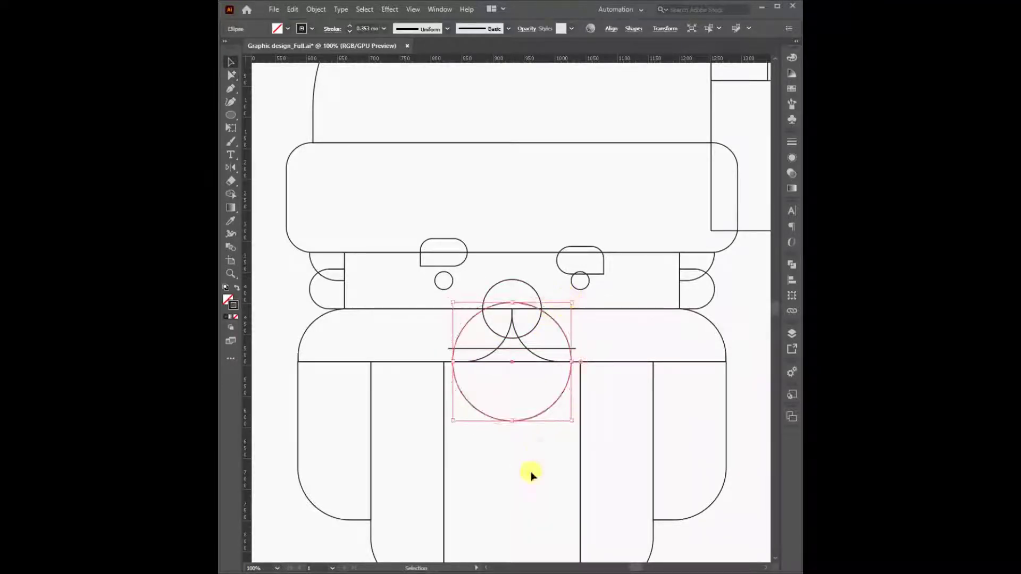
pyautogui.click(513, 466)
# Draw a rectangle in the circle's lower part with its top-right corner rounded
pyautogui.click(230, 114)
pyautogui.click(269, 115)
pyautogui.moveTo(460, 389); pyautogui.dragTo(514, 420)
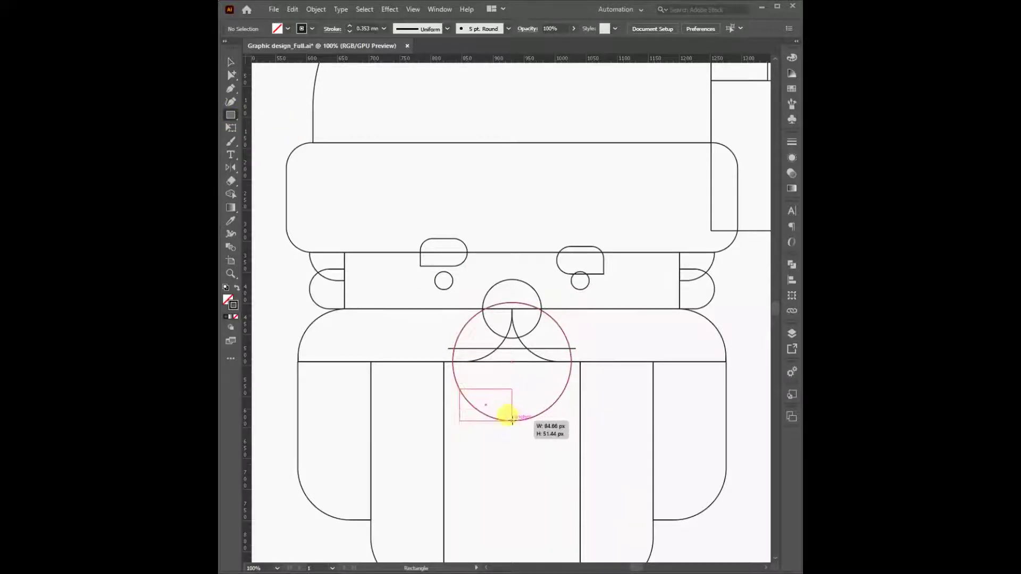
pyautogui.moveTo(510, 420); pyautogui.dragTo(494, 404)
pyautogui.press('a')
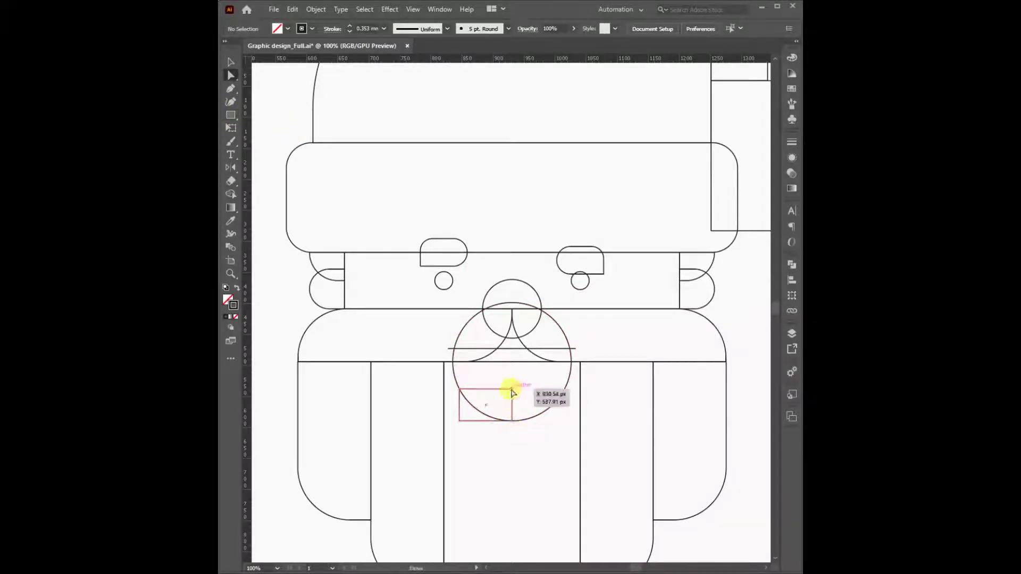
pyautogui.click(505, 444)
pyautogui.keyDown('alt'); pyautogui.scroll(-2, 504, 424); pyautogui.keyUp('alt')
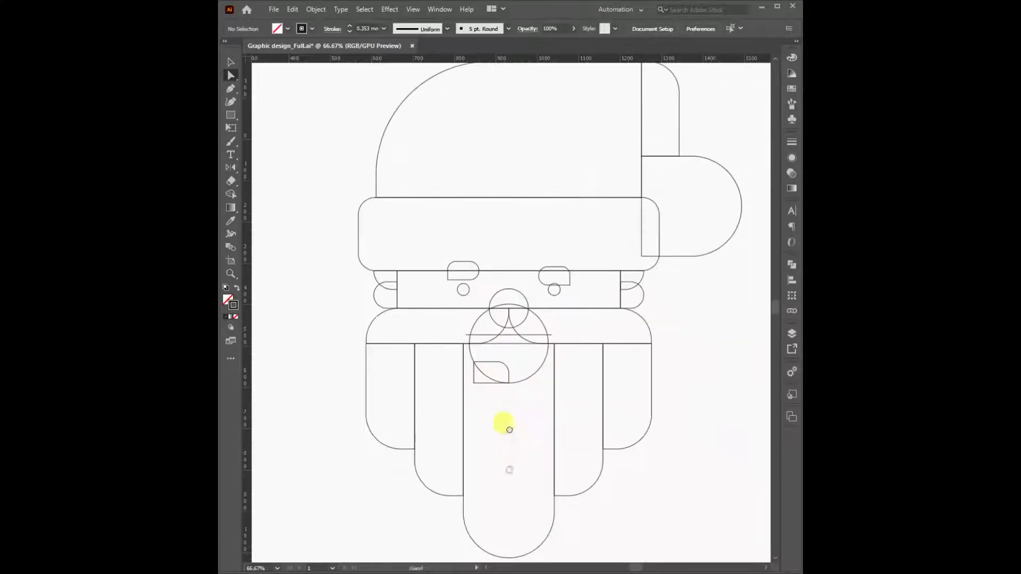
# Place a copy of the right ear on the left side of the face
pyautogui.press('v')
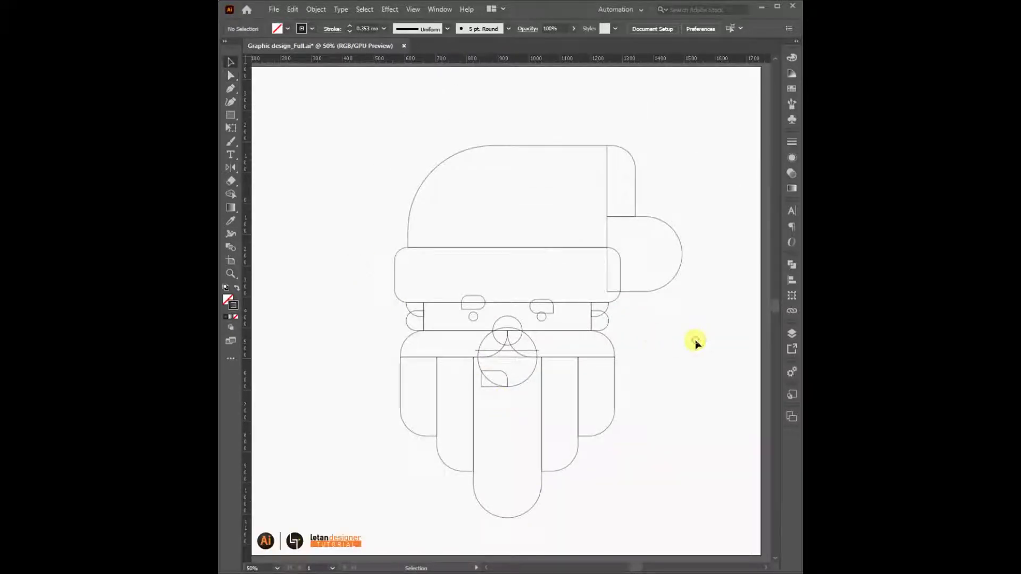
pyautogui.click(605, 319)
pyautogui.hotkey('ctrl', '+')
pyautogui.hotkey('ctrl', '+')
pyautogui.click(663, 343)
pyautogui.hotkey('ctrl', '-')
pyautogui.hotkey('ctrl', '-')
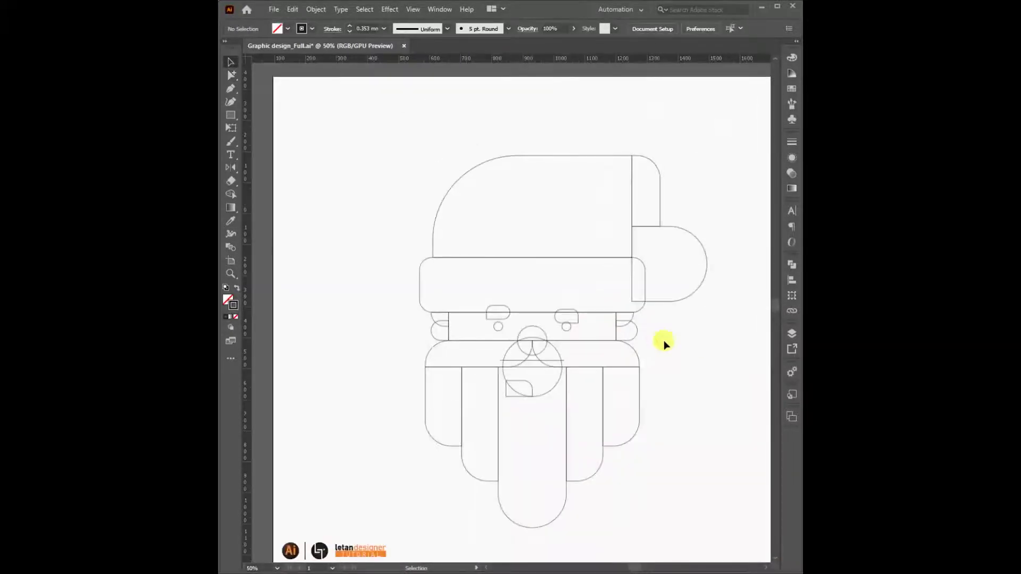
pyautogui.moveTo(458, 328); pyautogui.dragTo(641, 328)
pyautogui.click(629, 355)
pyautogui.click(629, 325)
pyautogui.moveTo(627, 330); pyautogui.dragTo(446, 334)
# Reflect the ear copy vertically and line it up against the face
pyautogui.press('o')
pyautogui.press('Return')
pyautogui.click(433, 330)
pyautogui.hotkey('ctrl', '+')
pyautogui.hotkey('ctrl', '+')
pyautogui.hotkey('ctrl', '+')
pyautogui.press('v')
pyautogui.moveTo(518, 361); pyautogui.dragTo(540, 357)
# Move all the artwork up about 37 px on the artboard
pyautogui.click(448, 341)
pyautogui.hotkey('ctrl', '0')
pyautogui.moveTo(365, 117); pyautogui.dragTo(648, 487)
pyautogui.moveTo(520, 342); pyautogui.dragTo(520, 322)
pyautogui.click(725, 311)
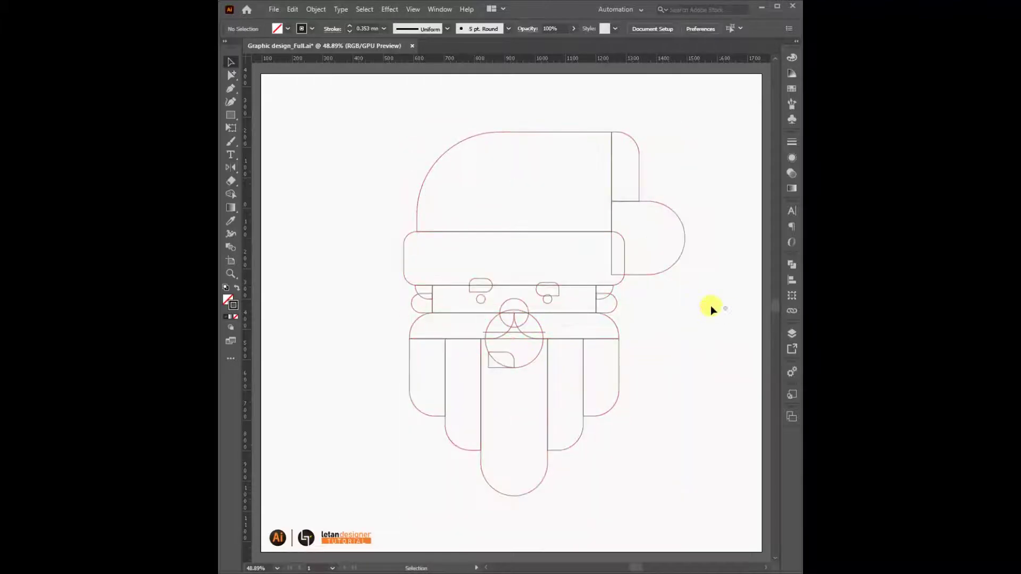
# Draw a small circle right of the nose and flatten it into a half-circle
pyautogui.moveTo(230, 115); pyautogui.dragTo(284, 125)
pyautogui.scroll(2, 571, 301)
pyautogui.scroll(1, 572, 301)
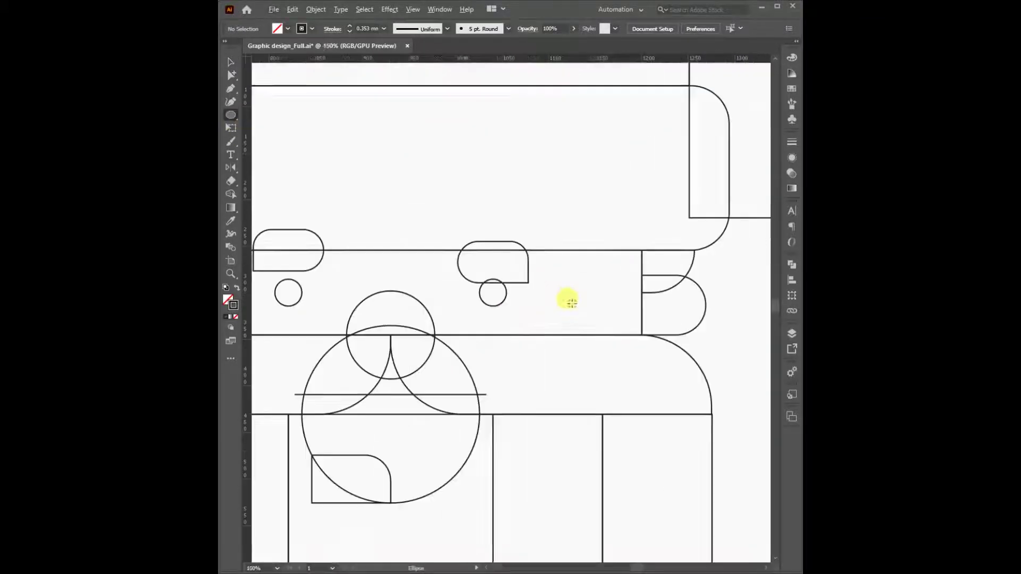
pyautogui.moveTo(551, 335); pyautogui.dragTo(582, 304)
pyautogui.press('a')
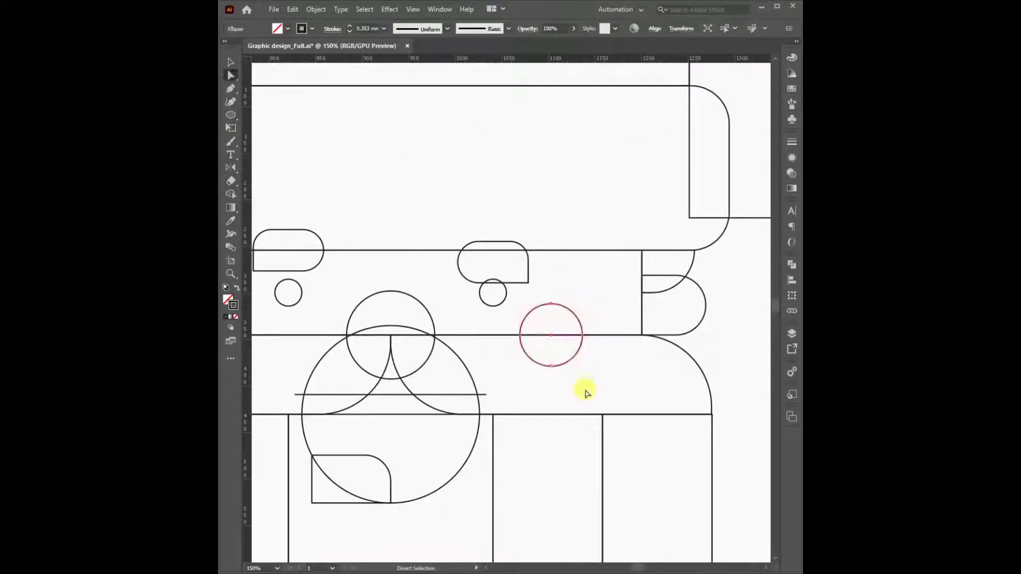
pyautogui.click(551, 366)
pyautogui.moveTo(551, 366)
pyautogui.mouseDown()
pyautogui.moveTo(550, 348)
pyautogui.moveTo(589, 358)
pyautogui.moveTo(584, 338)
pyautogui.mouseUp()
pyautogui.moveTo(524, 354); pyautogui.dragTo(520, 342)
# Copy the half-circle cheek to the left side of the nose
pyautogui.click(549, 352)
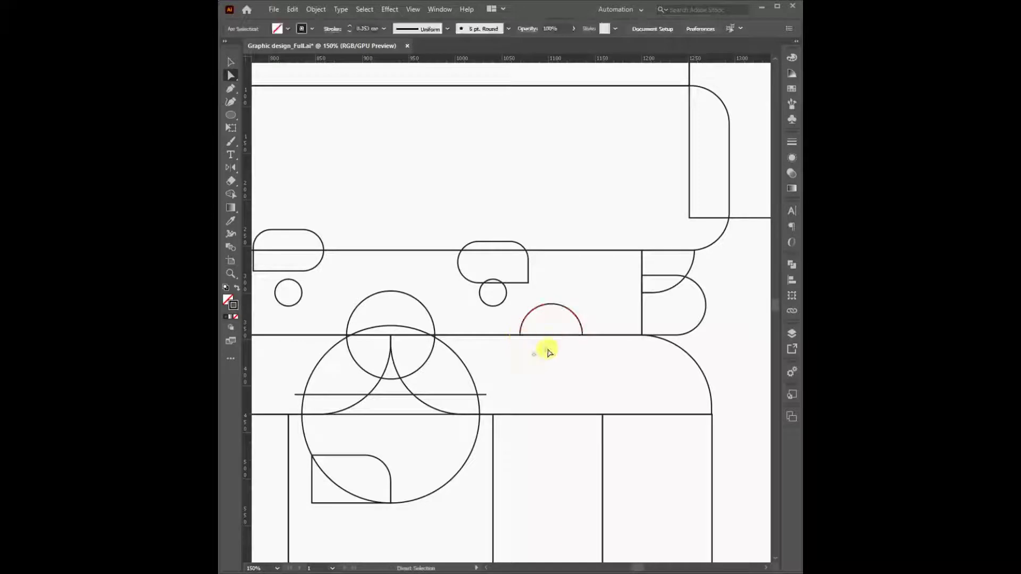
pyautogui.keyDown('alt'); pyautogui.scroll(-3, 572, 340); pyautogui.keyUp('alt')
pyautogui.moveTo(573, 335); pyautogui.dragTo(436, 335)
pyautogui.click(667, 340)
# Align both half-circles to the nose circle as the key object
pyautogui.press('v')
pyautogui.click(436, 336)
pyautogui.keyDown('shift'); pyautogui.click(558, 330); pyautogui.keyUp('shift')
pyautogui.keyDown('shift'); pyautogui.click(499, 325); pyautogui.keyUp('shift')
pyautogui.click(655, 28)
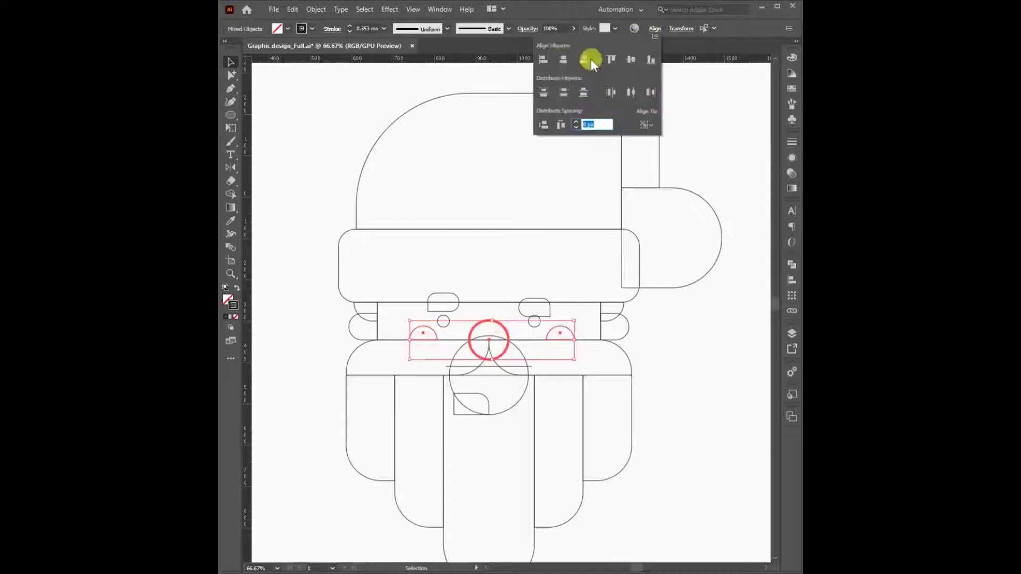
pyautogui.click(587, 123)
pyautogui.click(690, 106)
pyautogui.scroll(-1, 670, 127)
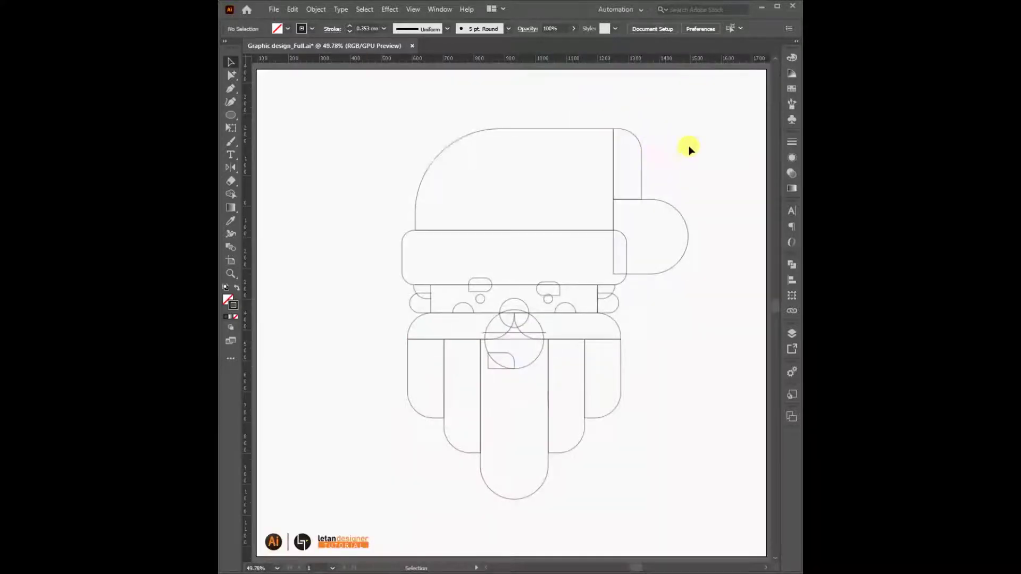
# Select all shapes and merge the whole top circle into one shape with Shape Builder
pyautogui.moveTo(608, 378); pyautogui.dragTo(607, 376)
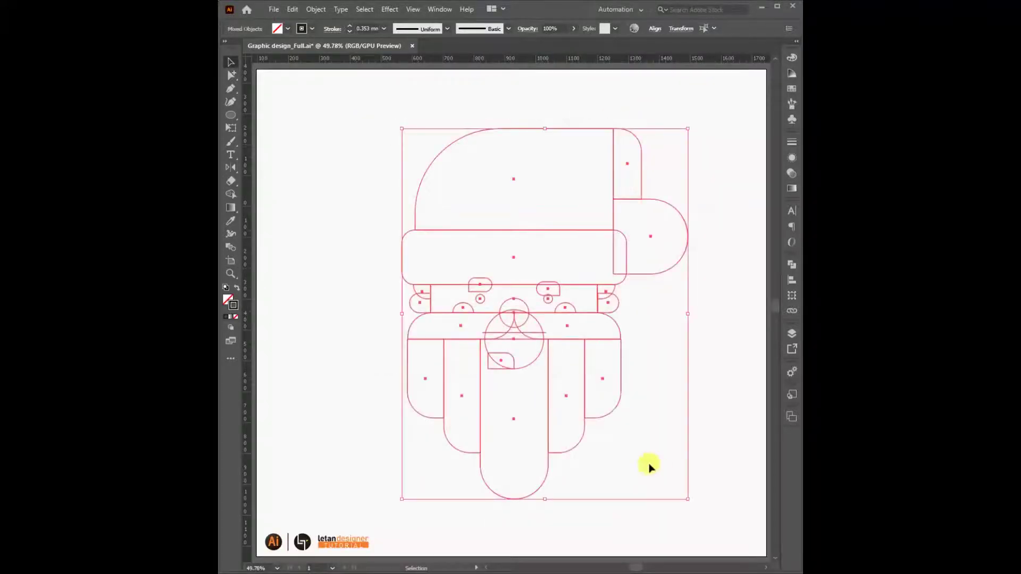
pyautogui.click(230, 194)
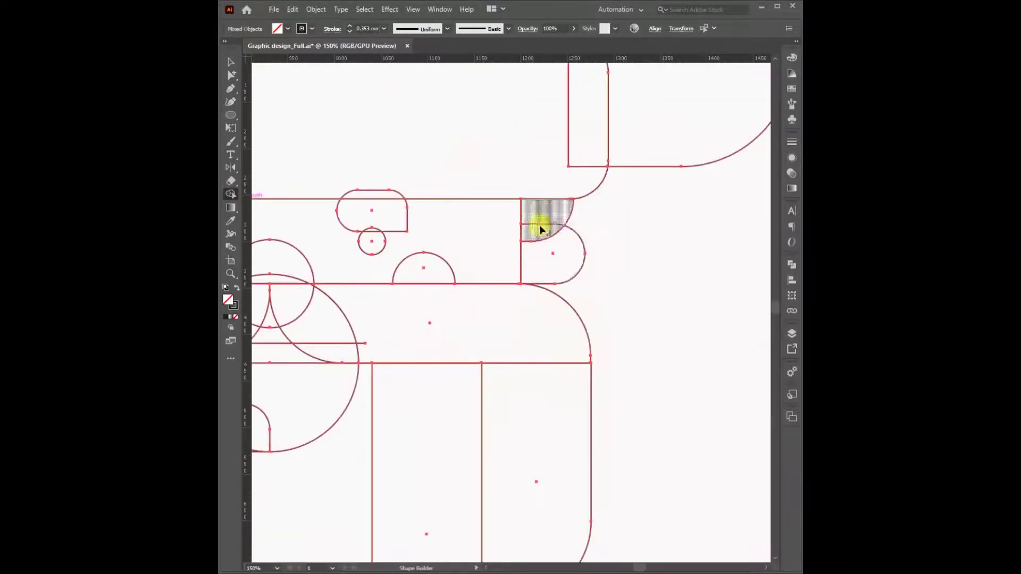
pyautogui.scroll(1, 375, 205)
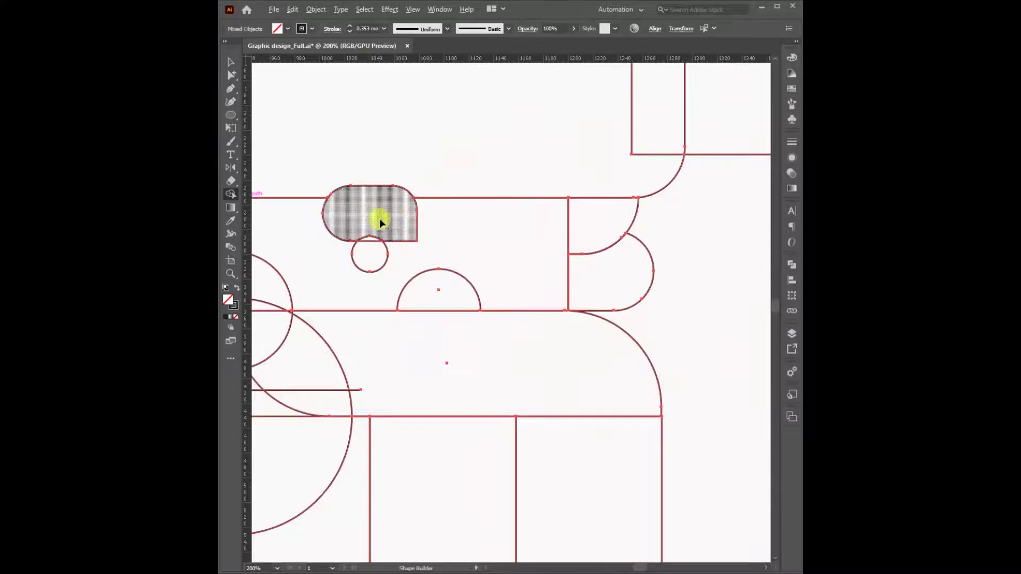
pyautogui.scroll(-1, 459, 263)
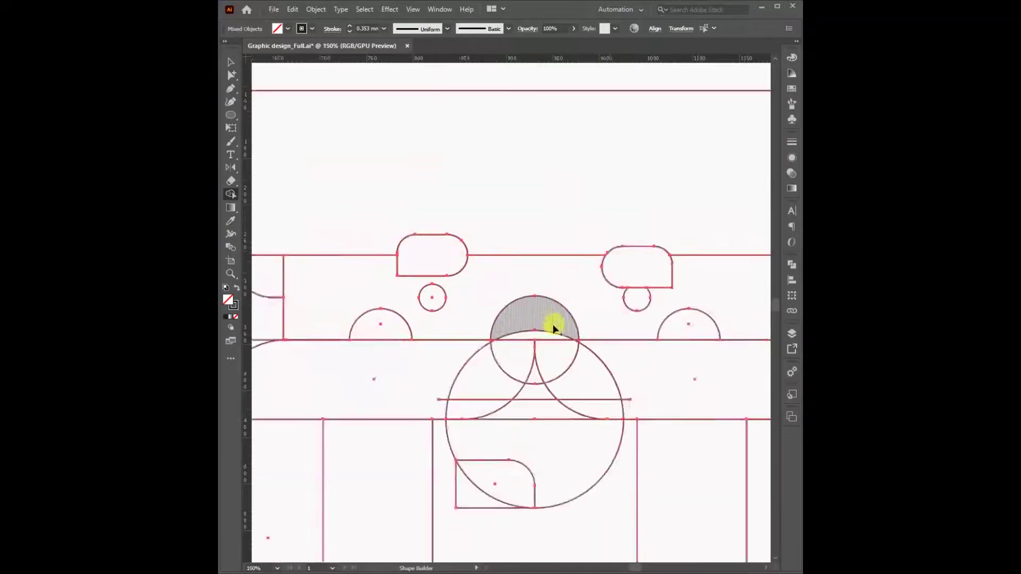
pyautogui.moveTo(553, 318); pyautogui.dragTo(537, 369)
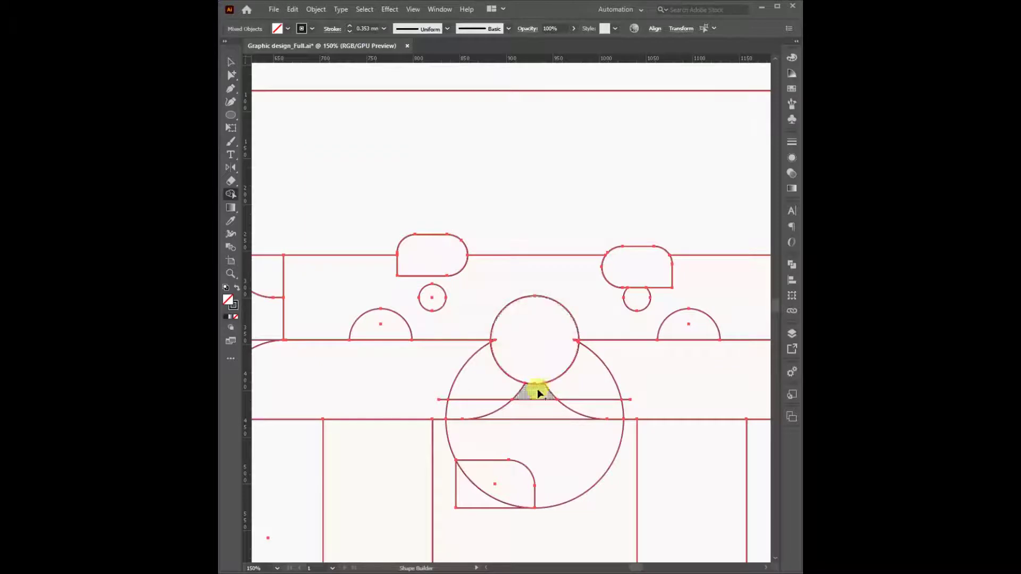
pyautogui.hotkey('ctrl', 'z')
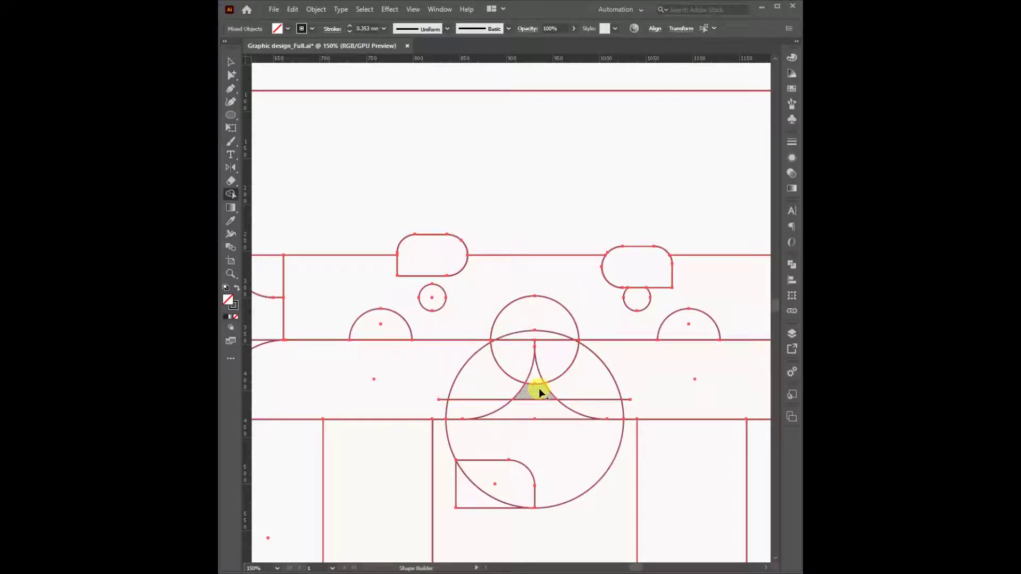
pyautogui.moveTo(540, 392)
pyautogui.mouseDown()
pyautogui.moveTo(529, 363)
pyautogui.moveTo(538, 359)
pyautogui.mouseUp()
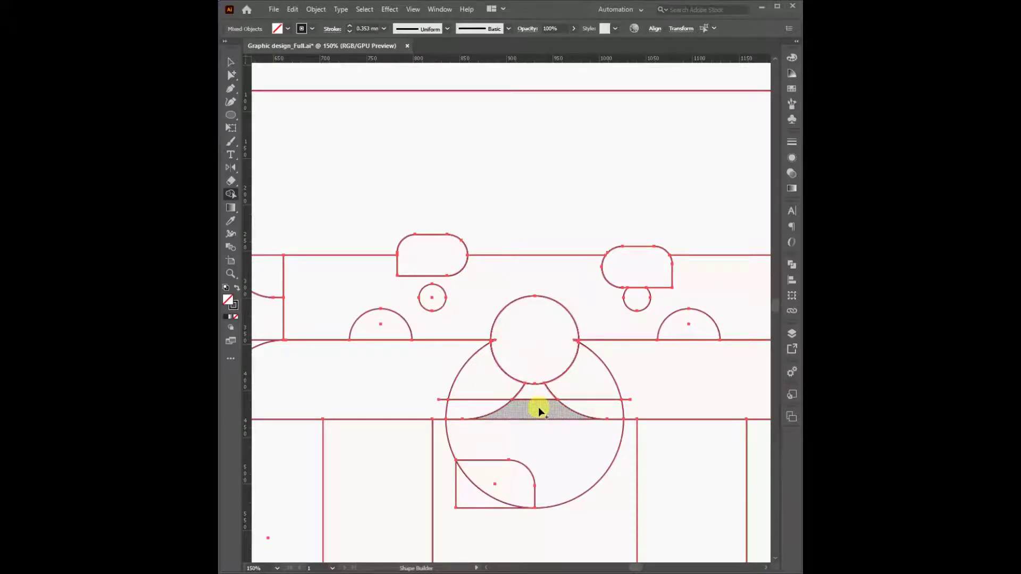
# Merge the right circle region and the lens region into their surrounding areas
pyautogui.scroll(-1, 538, 407)
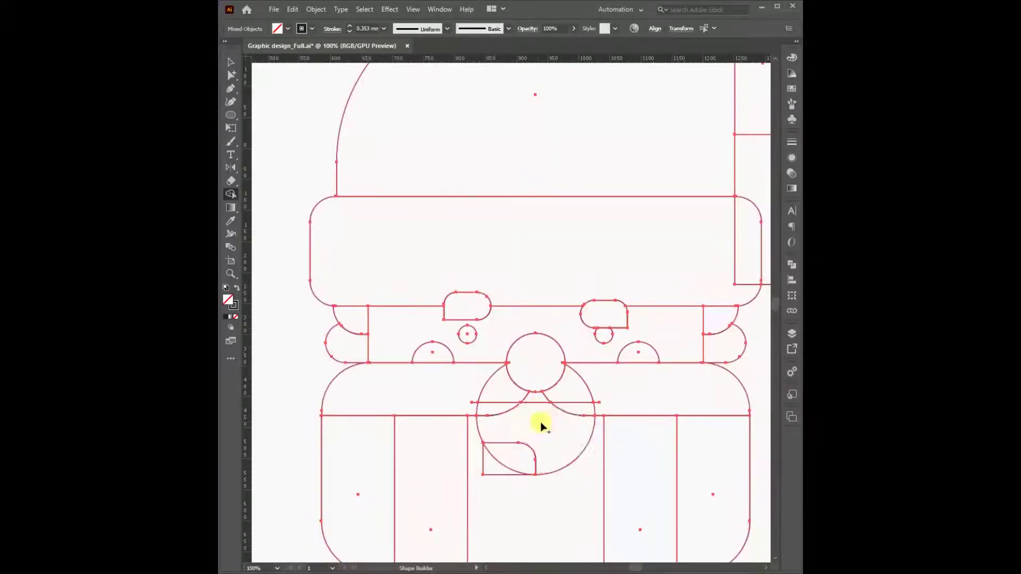
pyautogui.moveTo(569, 403); pyautogui.dragTo(595, 391)
pyautogui.moveTo(505, 396); pyautogui.dragTo(505, 398)
pyautogui.press('v')
pyautogui.scroll(2, 527, 361)
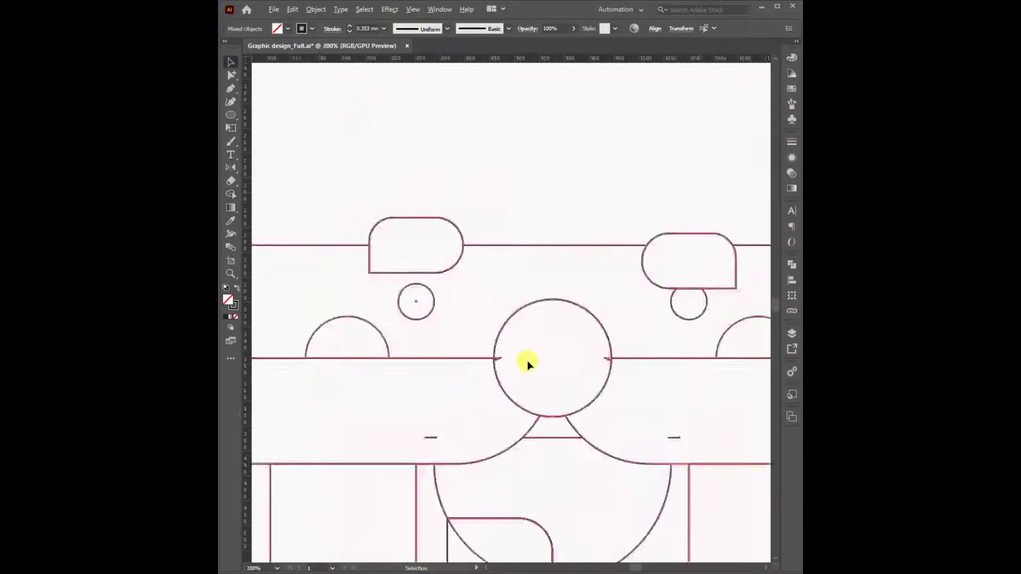
pyautogui.scroll(2, 535, 352)
# Merge away the circle's left and right notches using Shape Builder (Shift+M)
pyautogui.hotkey('shift', 'm')
pyautogui.moveTo(459, 365); pyautogui.dragTo(485, 354)
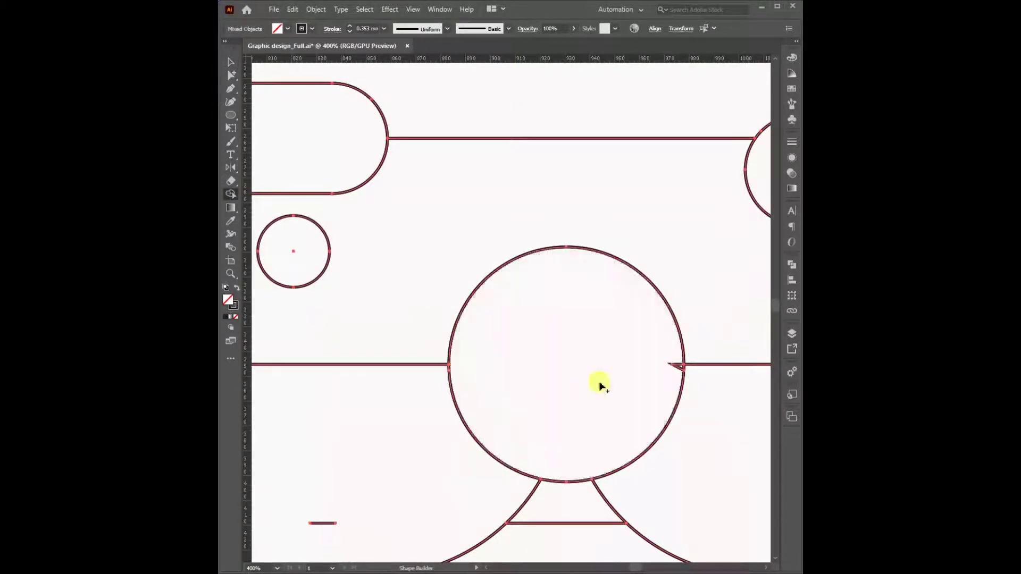
pyautogui.moveTo(672, 366); pyautogui.dragTo(677, 365)
pyautogui.scroll(-2, 581, 343)
pyautogui.scroll(-1, 582, 340)
pyautogui.click(494, 376)
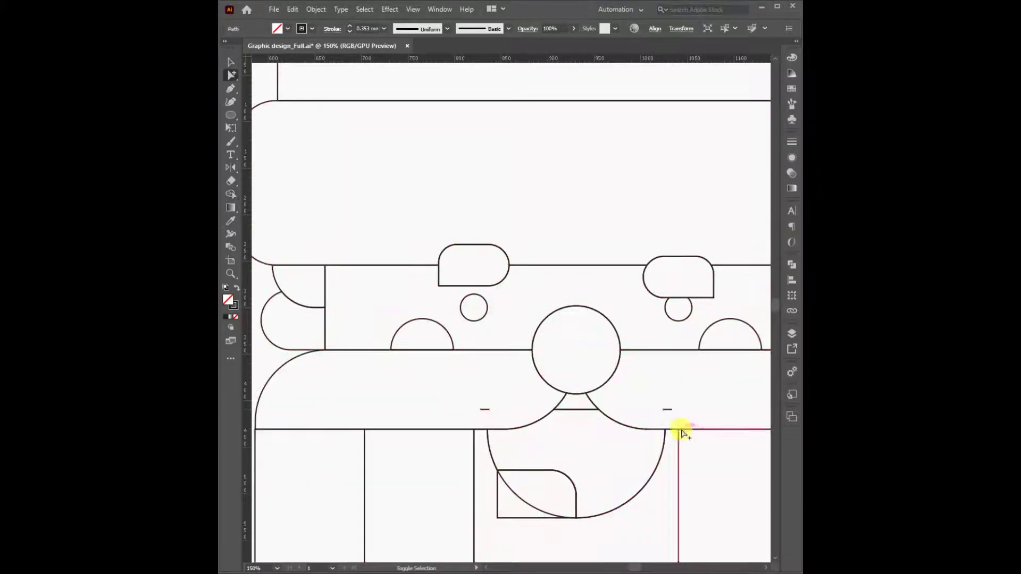
# Merge the leaf-shaped region inside the mouth around the nose and moustache
pyautogui.scroll(-1, 569, 463)
pyautogui.moveTo(597, 474); pyautogui.dragTo(525, 388)
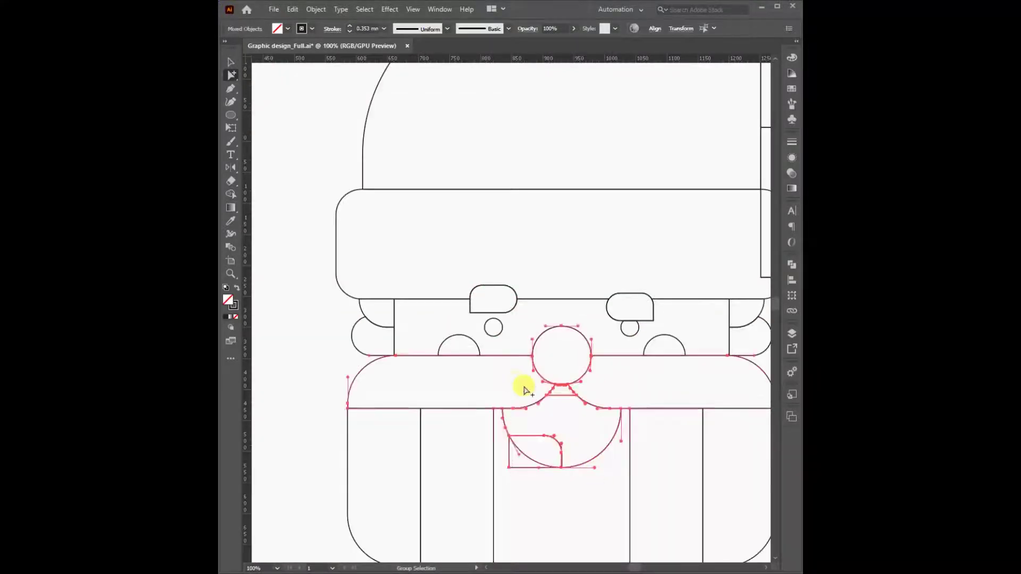
pyautogui.click(230, 194)
pyautogui.click(589, 431)
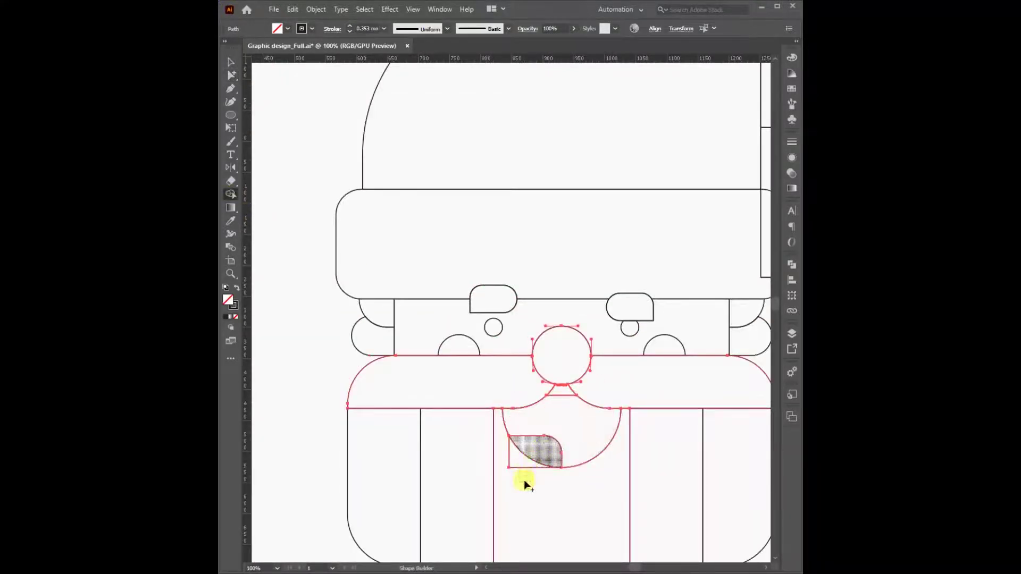
pyautogui.scroll(-3, 503, 441)
pyautogui.press('v')
pyautogui.click(617, 418)
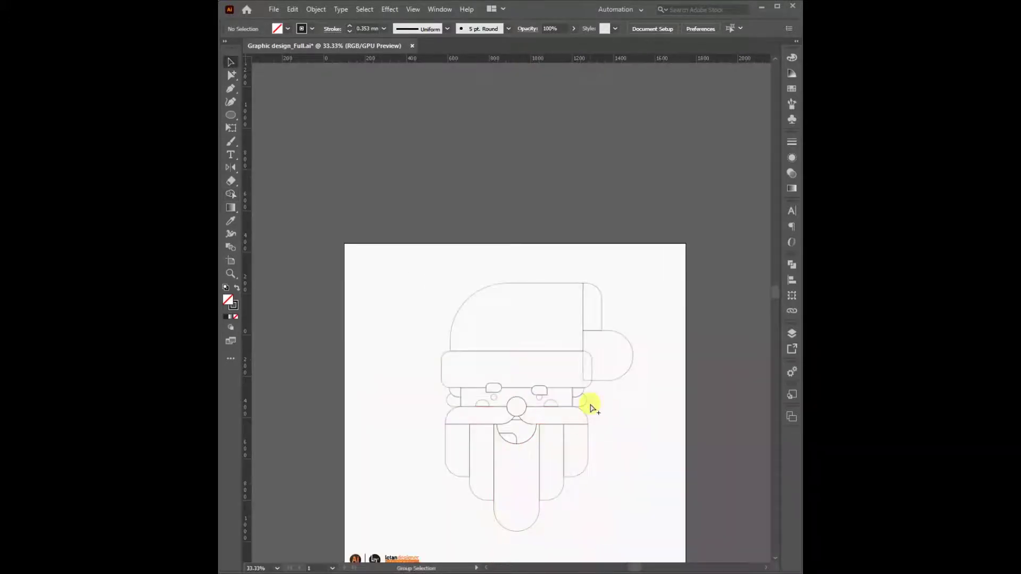
# Merge the hat-band pieces into one shape with the Shape Builder
pyautogui.hotkey('ctrl', '0')
pyautogui.hotkey('ctrl', 'a')
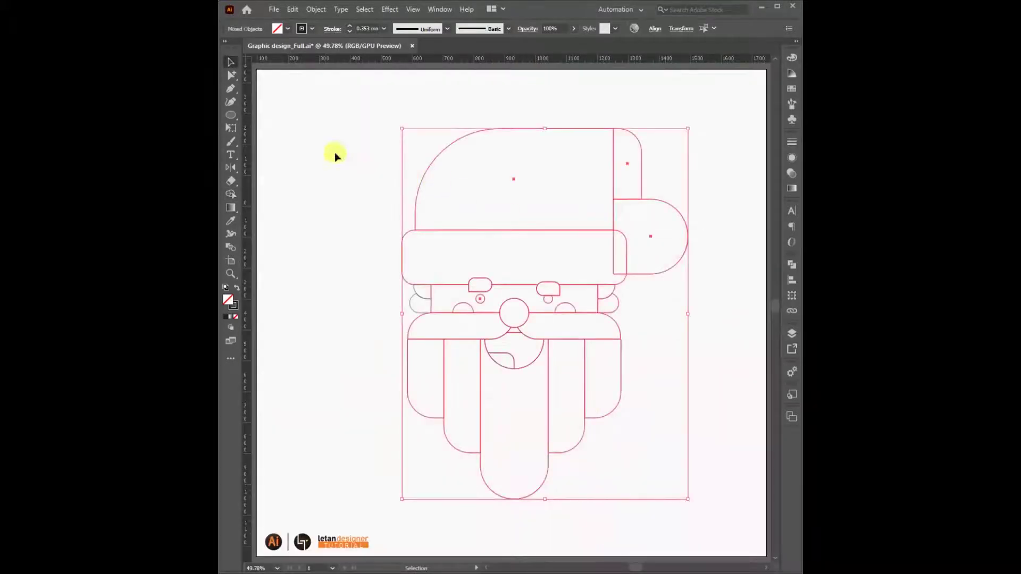
pyautogui.click(231, 194)
pyautogui.moveTo(603, 245); pyautogui.dragTo(616, 244)
pyautogui.click(231, 62)
# Select only the main hat body with Group Selection and show its gradient settings
pyautogui.click(357, 140)
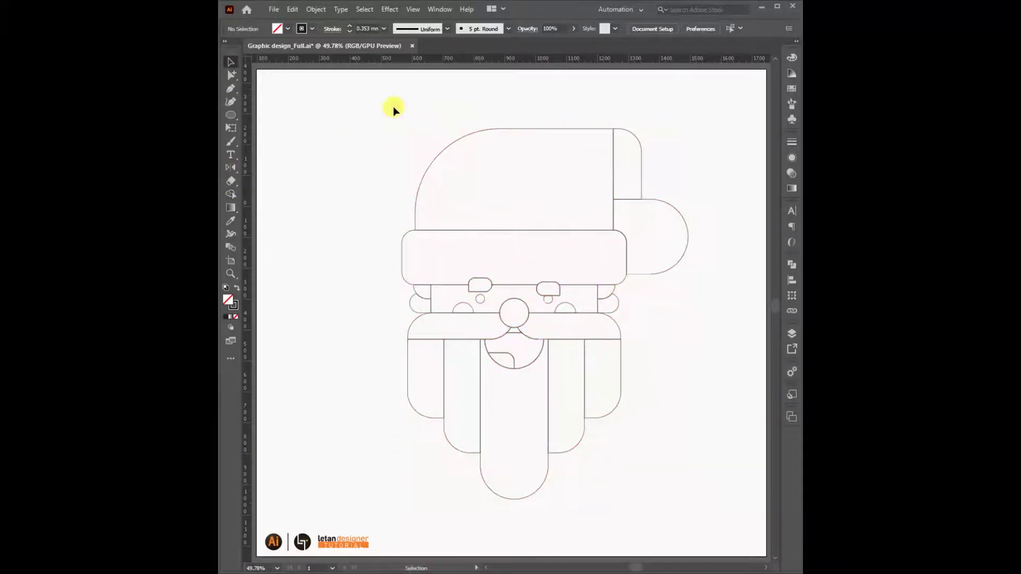
pyautogui.moveTo(390, 107); pyautogui.dragTo(690, 452)
pyautogui.click(694, 439)
pyautogui.hotkey('ctrl', 'a')
pyautogui.click(716, 291)
pyautogui.click(232, 75)
pyautogui.click(552, 131)
pyautogui.click(790, 189)
pyautogui.click(668, 179)
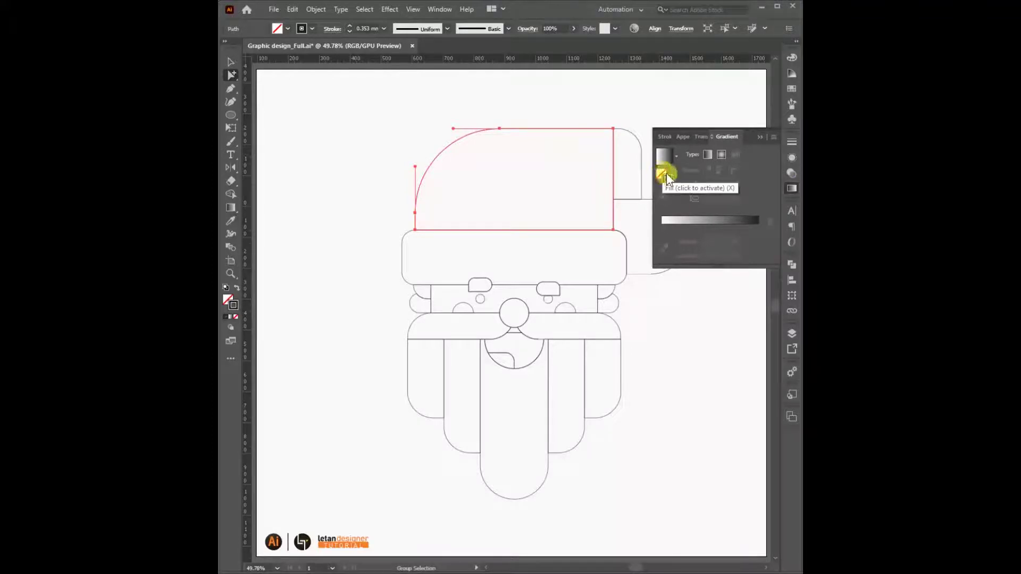
# Remove the hat's outline and give its fill a 90° linear gradient
pyautogui.click(663, 178)
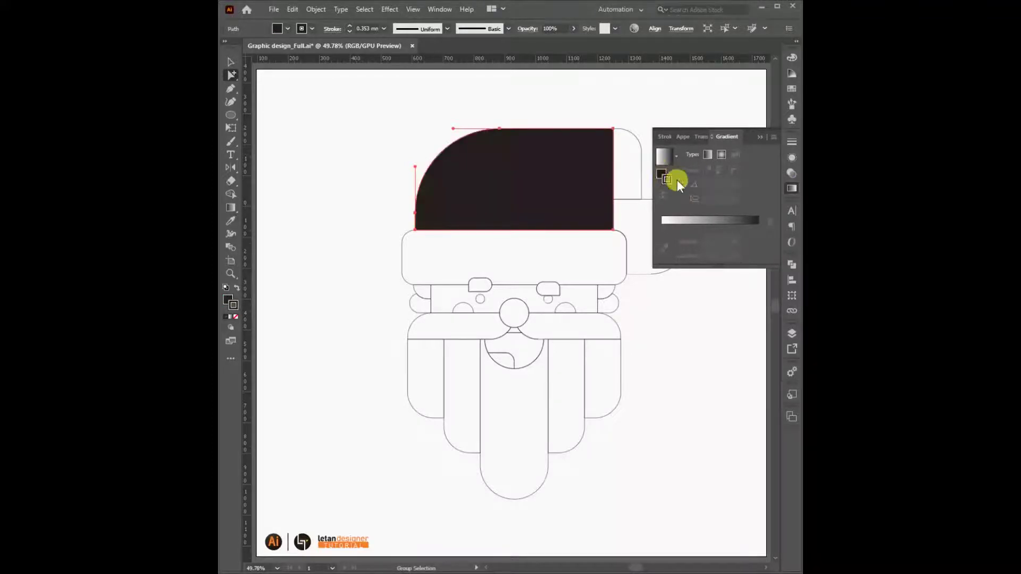
pyautogui.click(234, 316)
pyautogui.click(671, 181)
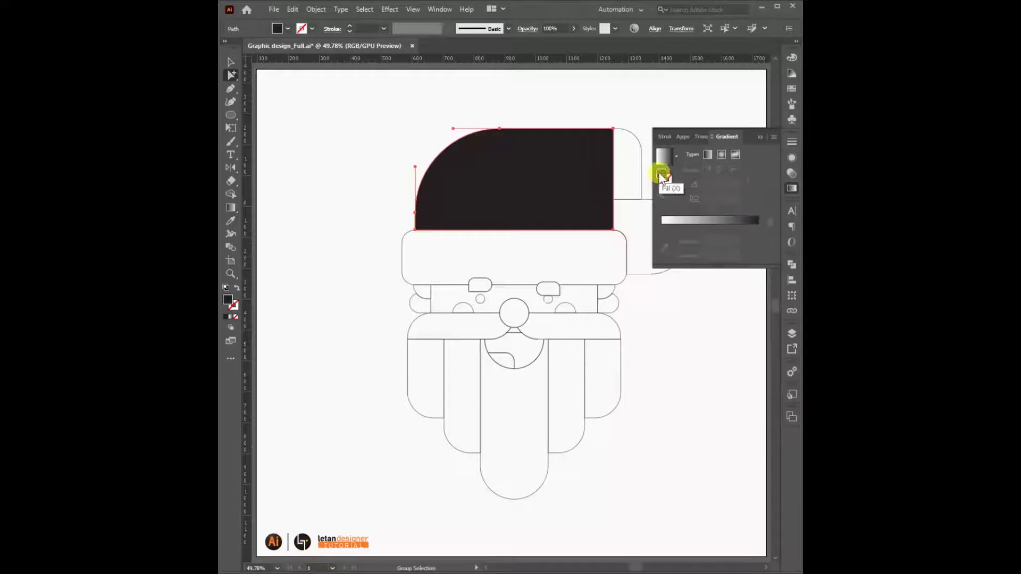
pyautogui.click(722, 219)
pyautogui.press('Return')
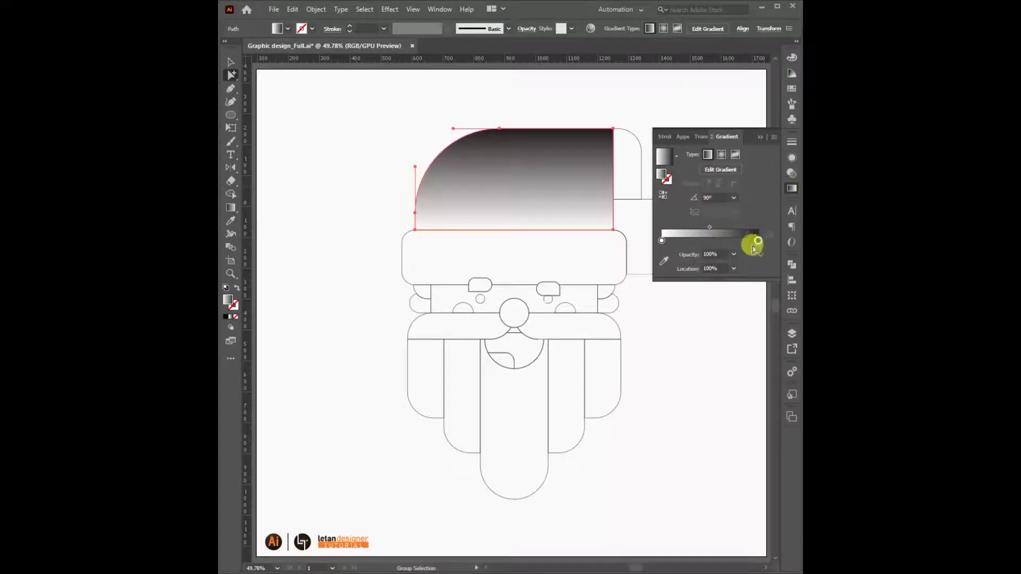
# Set the gradient's end stop to a dark red in CMYK
pyautogui.doubleClick(759, 240)
pyautogui.click(756, 252)
pyautogui.click(790, 291)
pyautogui.moveTo(721, 322); pyautogui.dragTo(667, 322)
pyautogui.moveTo(667, 294)
pyautogui.mouseDown()
pyautogui.moveTo(719, 294)
pyautogui.moveTo(722, 309)
pyautogui.moveTo(688, 321)
pyautogui.moveTo(724, 296)
pyautogui.mouseUp()
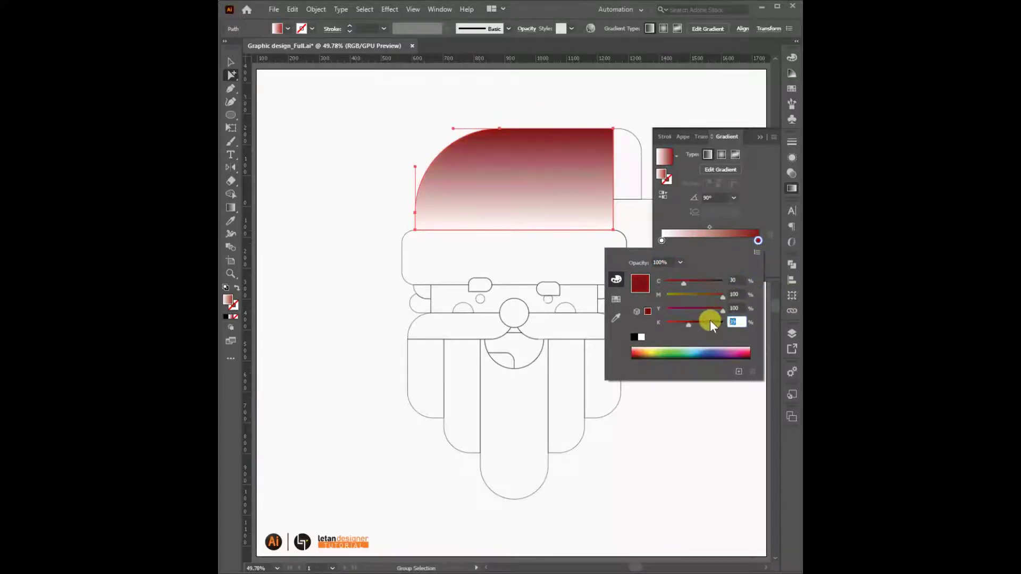
pyautogui.press('Return')
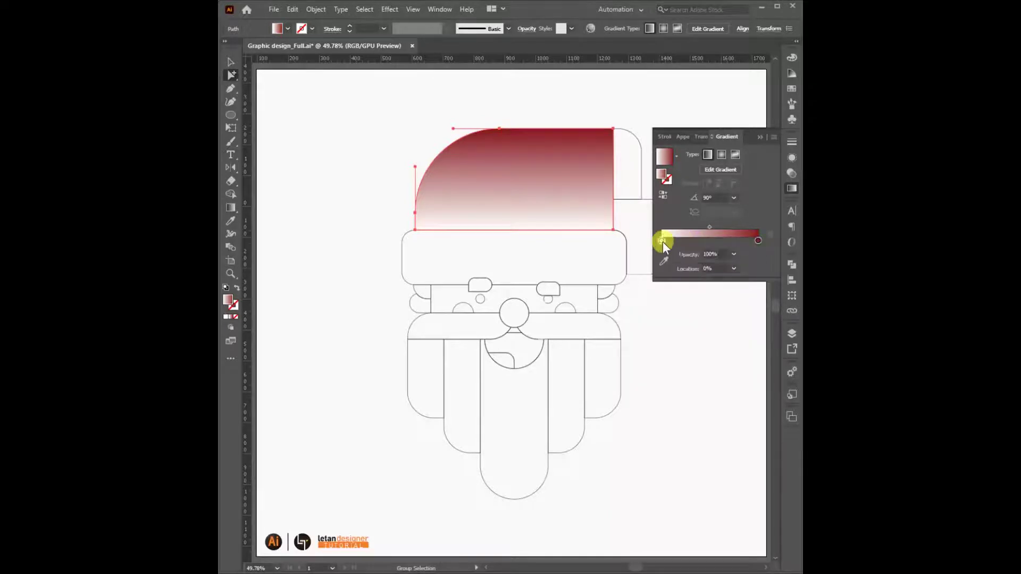
# Set the gradient's start stop to a bright red in CMYK, then deselect
pyautogui.doubleClick(661, 240)
pyautogui.click(757, 252)
pyautogui.click(788, 291)
pyautogui.moveTo(667, 294); pyautogui.dragTo(722, 294)
pyautogui.moveTo(667, 308); pyautogui.dragTo(716, 310)
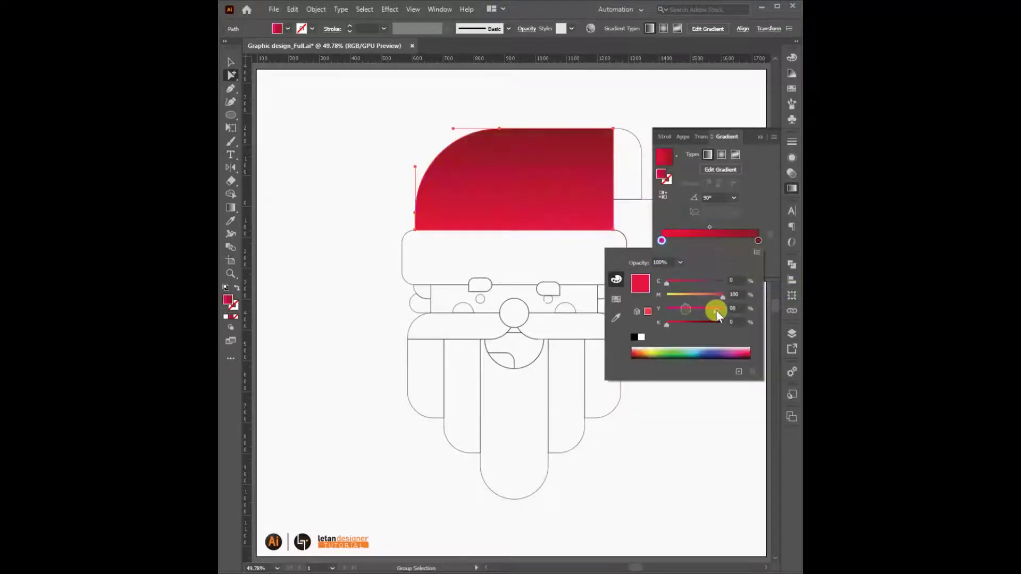
pyautogui.press('Return')
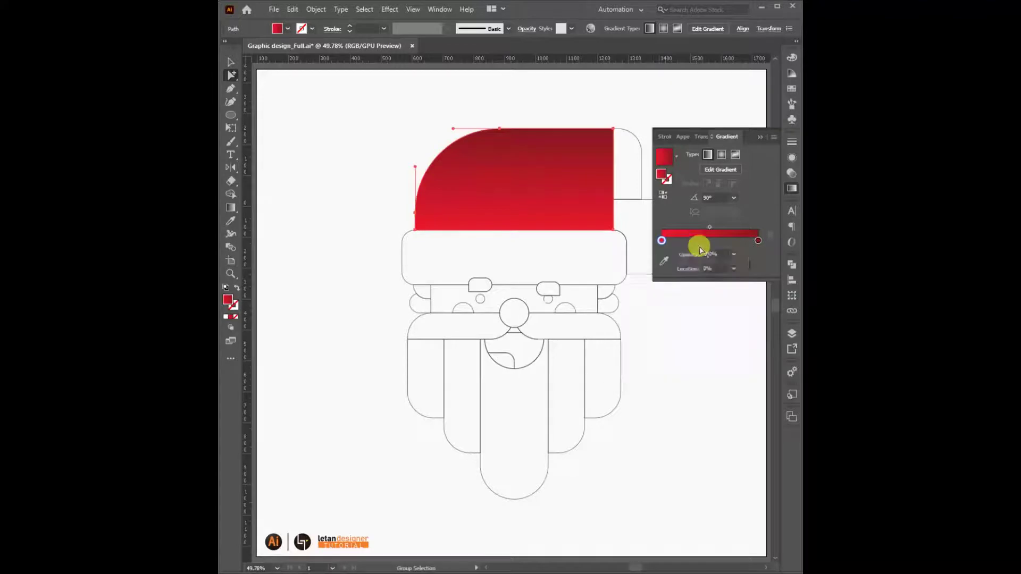
pyautogui.click(690, 322)
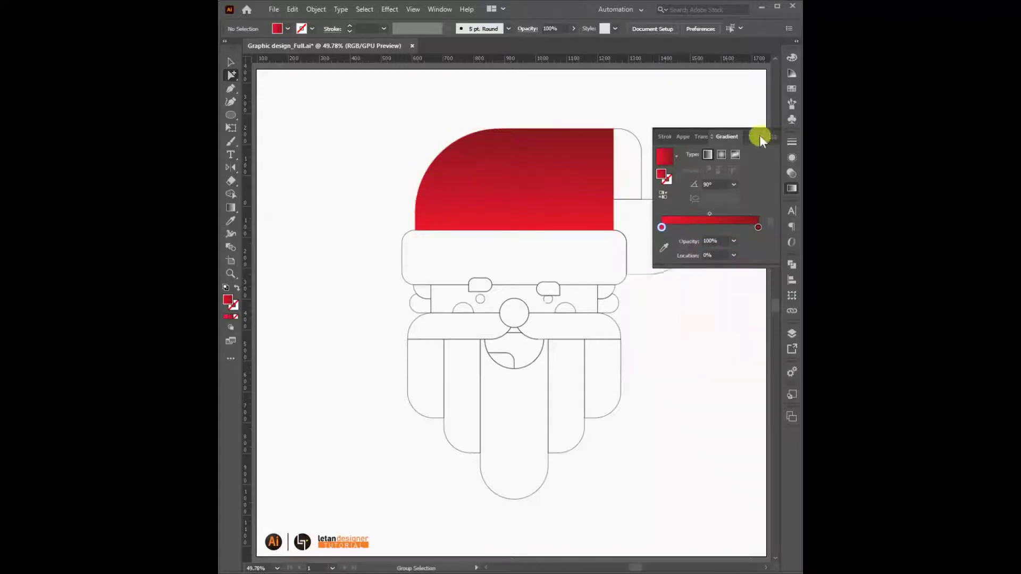
# Eyedropper the hat's red gradient onto the hat-tip rectangle
pyautogui.click(640, 139)
pyautogui.press('i')
pyautogui.click(530, 146)
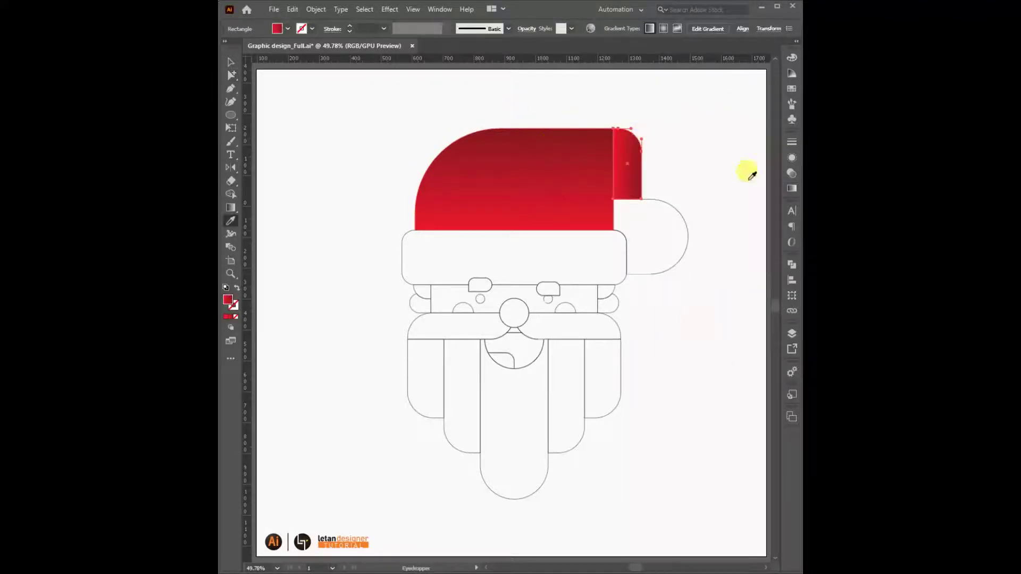
pyautogui.click(791, 188)
pyautogui.click(665, 195)
pyautogui.click(759, 137)
pyautogui.click(231, 75)
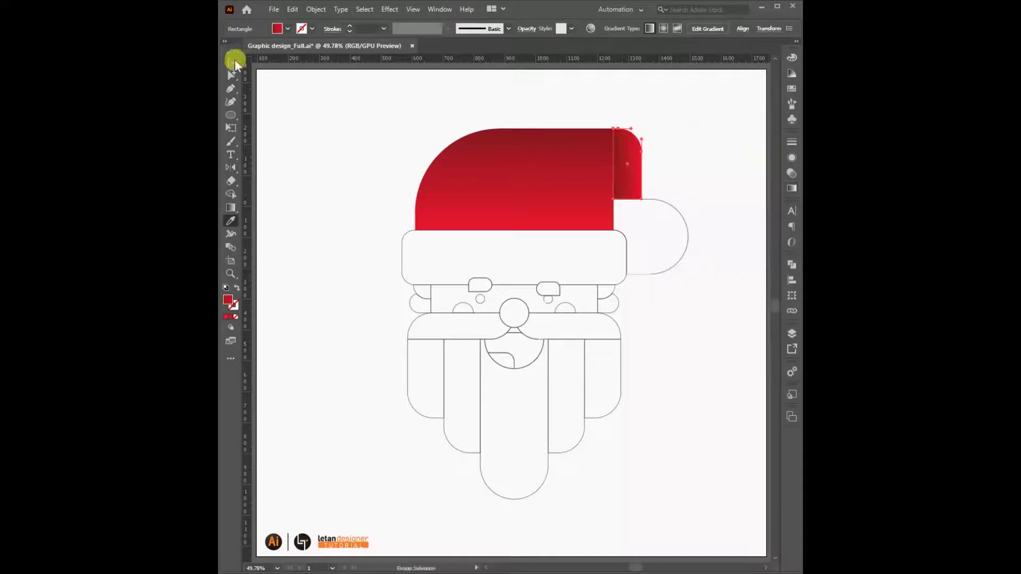
# Copy the red hat gradient onto the right and left ears
pyautogui.click(358, 111)
pyautogui.click(612, 301)
pyautogui.press('i')
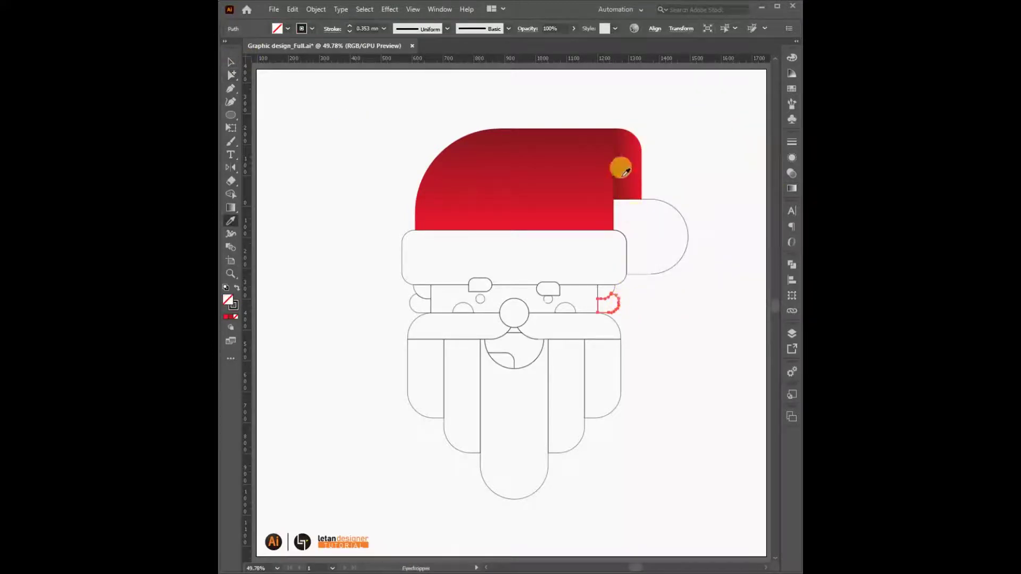
pyautogui.click(620, 168)
pyautogui.keyDown('ctrl'); pyautogui.click(407, 304); pyautogui.keyUp('ctrl')
pyautogui.press('i')
pyautogui.click(609, 301)
pyautogui.press('v')
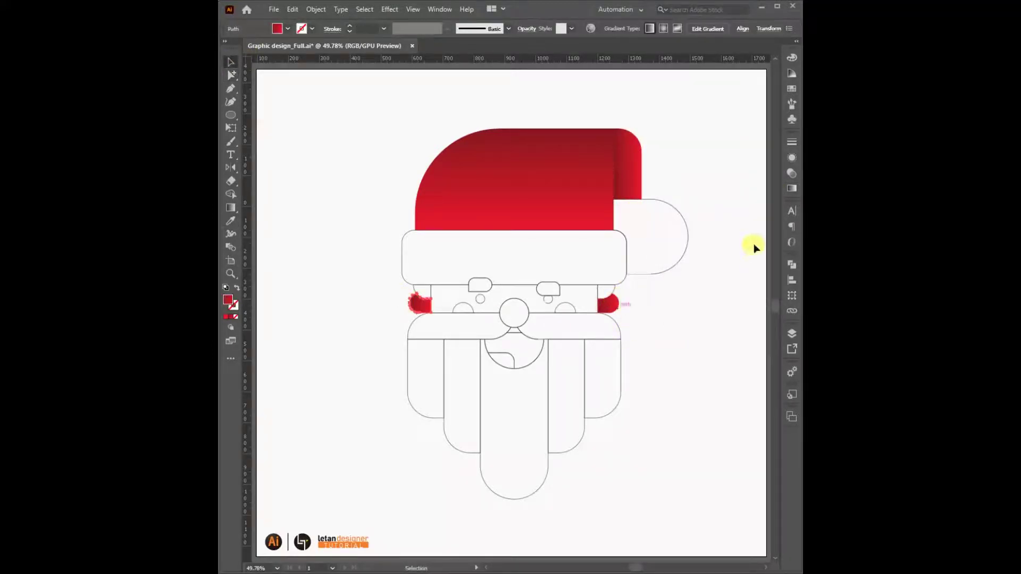
pyautogui.click(791, 189)
pyautogui.click(726, 136)
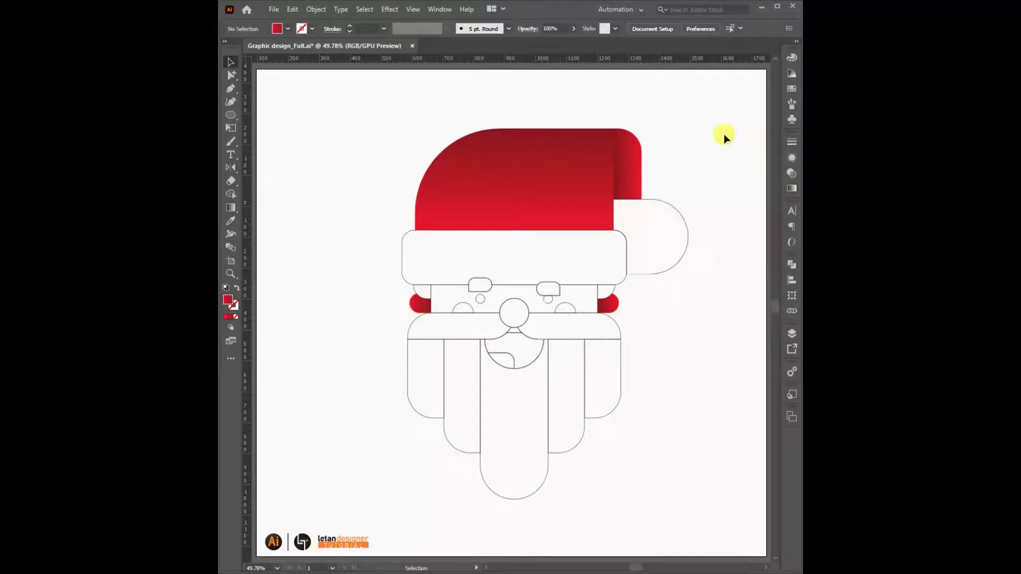
# Copy the red gradient onto the tongue shape in the mouth
pyautogui.press('a')
pyautogui.click(520, 357)
pyautogui.press('i')
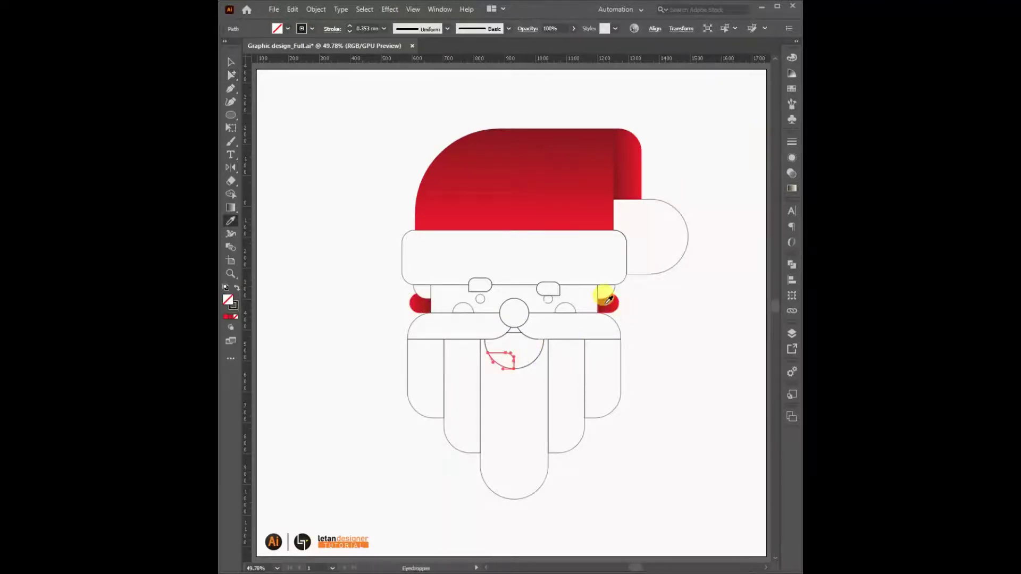
pyautogui.click(607, 301)
pyautogui.hotkey('ctrl', 'shift', 'a')
pyautogui.press('a')
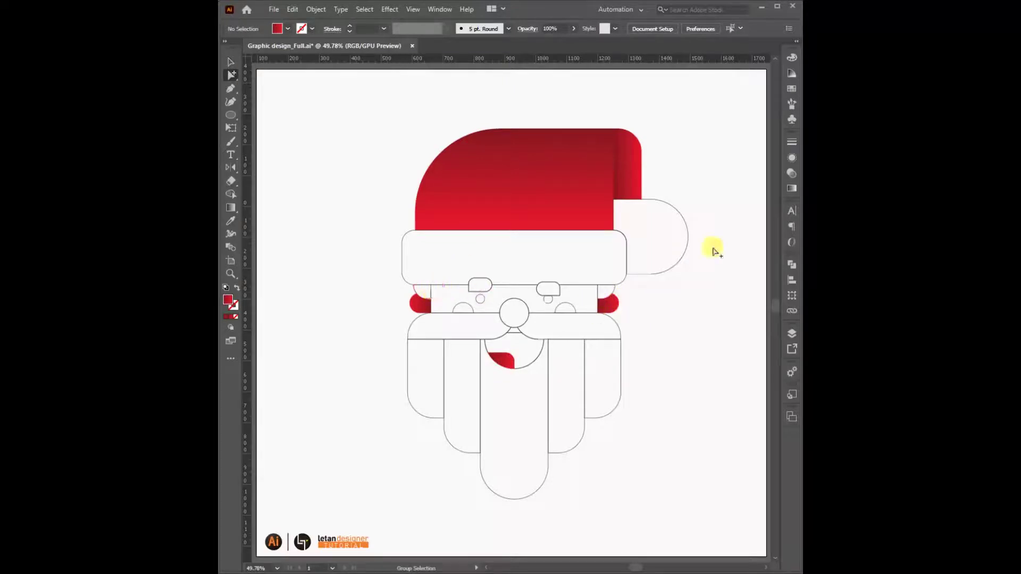
# Eyedropper the hat gradient onto both cheeks
pyautogui.click(566, 306)
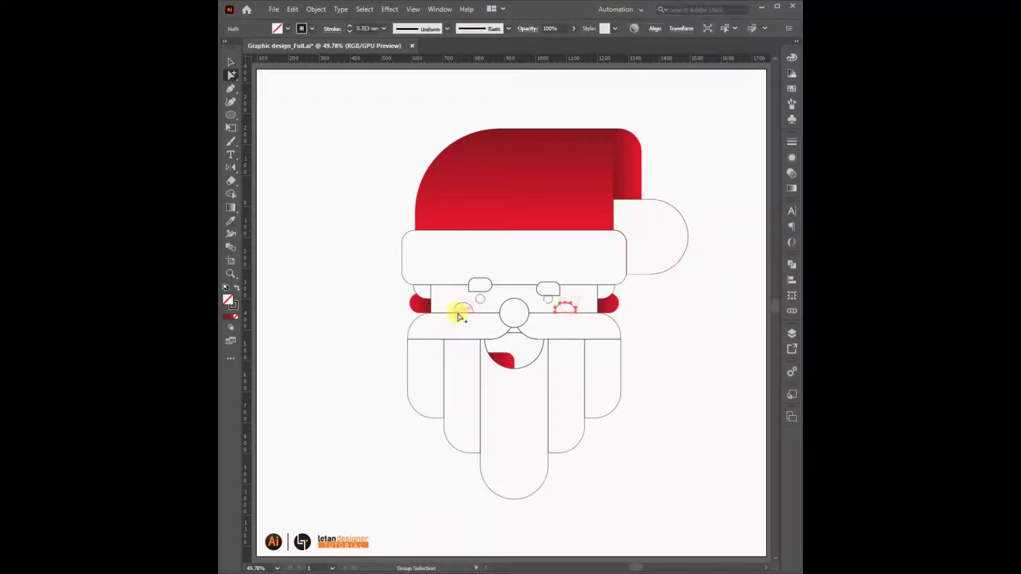
pyautogui.keyDown('shift'); pyautogui.click(468, 308); pyautogui.keyUp('shift')
pyautogui.press('i')
pyautogui.click(569, 189)
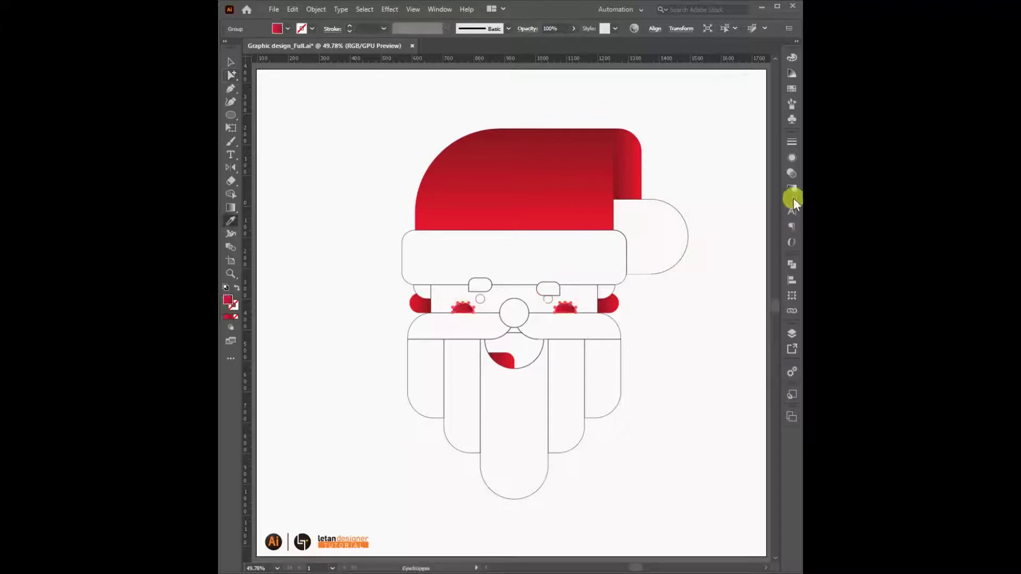
pyautogui.click(791, 189)
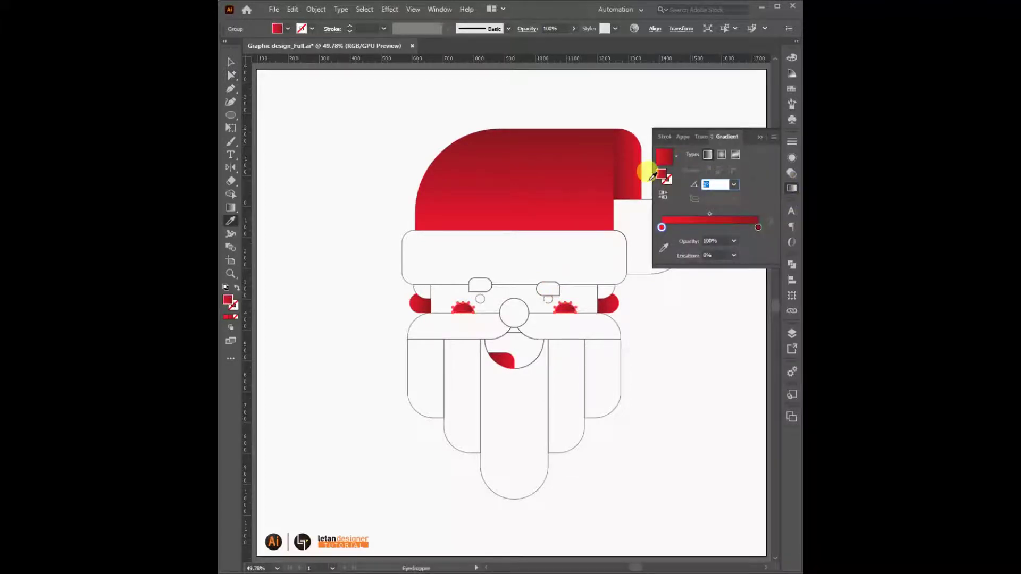
# Turn the cheeks' left gradient stop pale pink
pyautogui.doubleClick(661, 228)
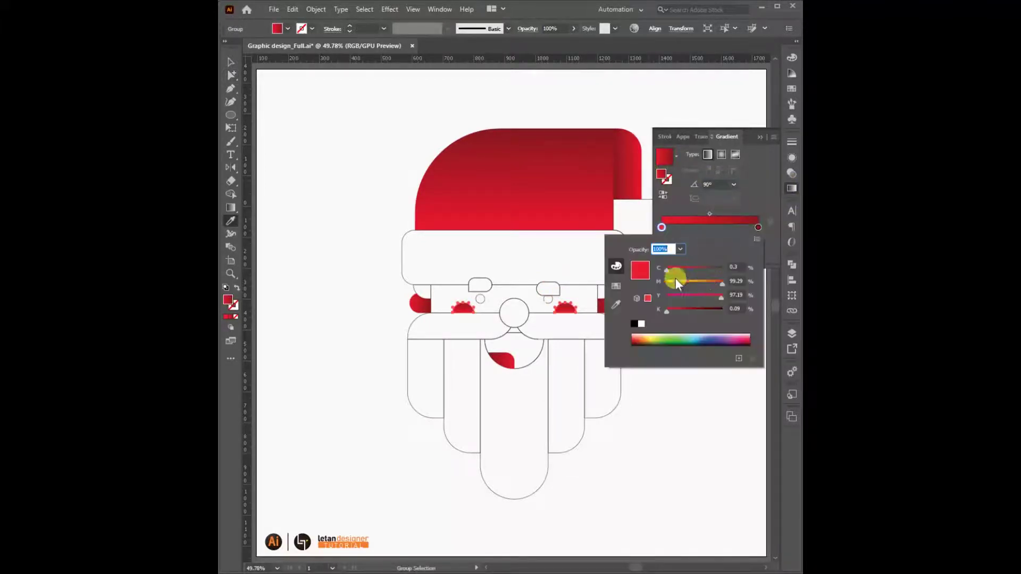
pyautogui.moveTo(721, 297); pyautogui.dragTo(674, 297)
pyautogui.moveTo(667, 284); pyautogui.dragTo(680, 282)
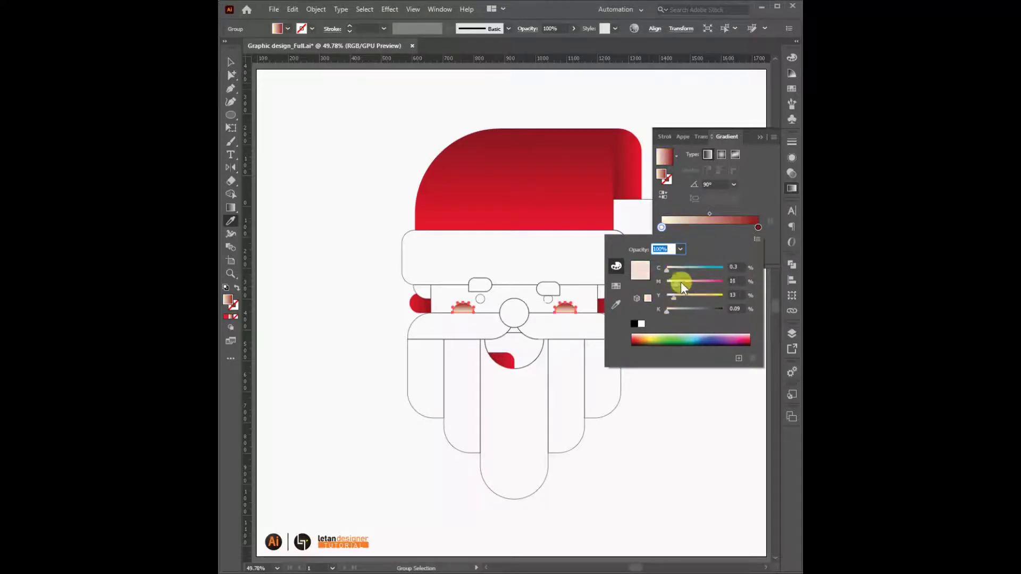
# Recolour the right gradient stop and fine-tune the pale pink values
pyautogui.doubleClick(757, 227)
pyautogui.click(755, 238)
pyautogui.moveTo(684, 311); pyautogui.dragTo(651, 310)
pyautogui.moveTo(682, 270); pyautogui.dragTo(659, 268)
pyautogui.moveTo(722, 283)
pyautogui.mouseDown()
pyautogui.moveTo(669, 282)
pyautogui.moveTo(674, 295)
pyautogui.mouseUp()
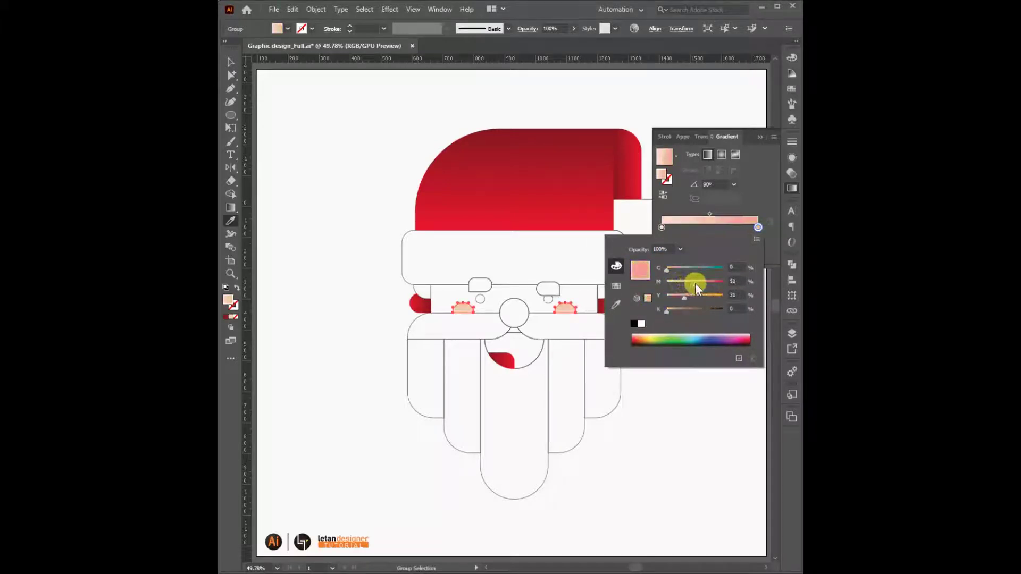
pyautogui.doubleClick(662, 227)
pyautogui.click(734, 267)
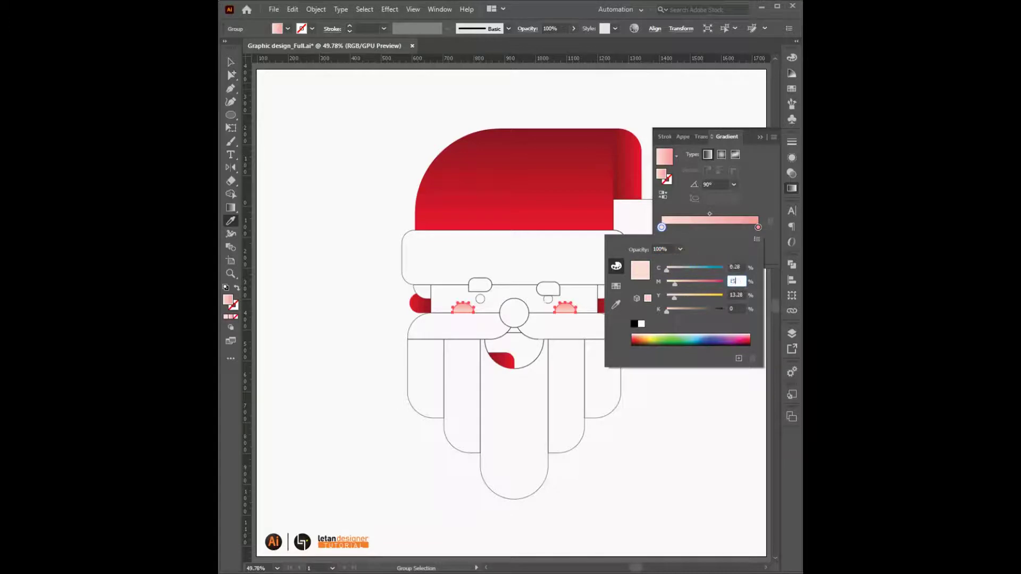
pyautogui.press('Return')
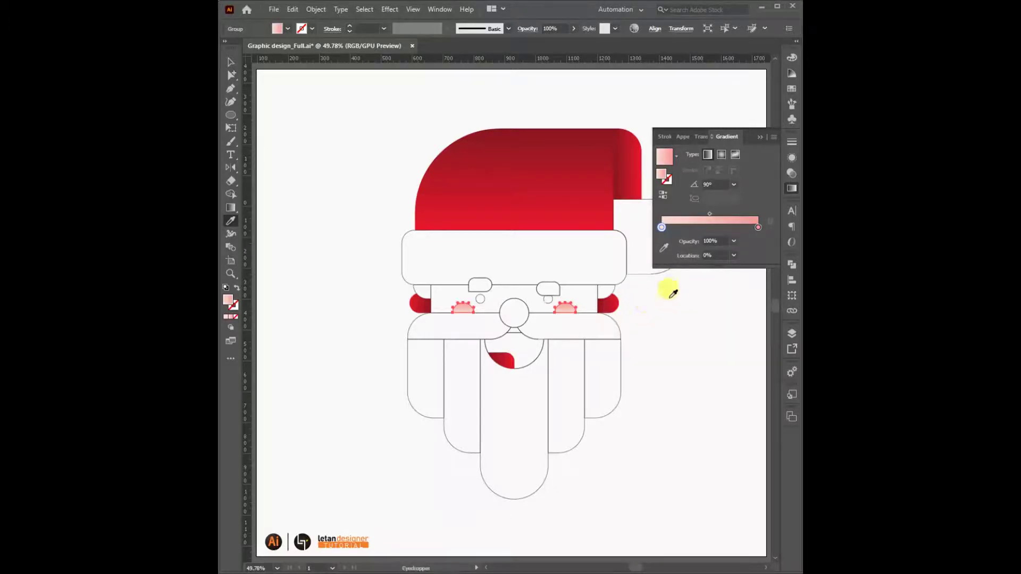
pyautogui.click(755, 134)
# Try the last-used colour on the face rectangle, then undo the dark fill
pyautogui.press('a')
pyautogui.keyDown('alt'); pyautogui.click(495, 281); pyautogui.keyUp('alt')
pyautogui.click(792, 57)
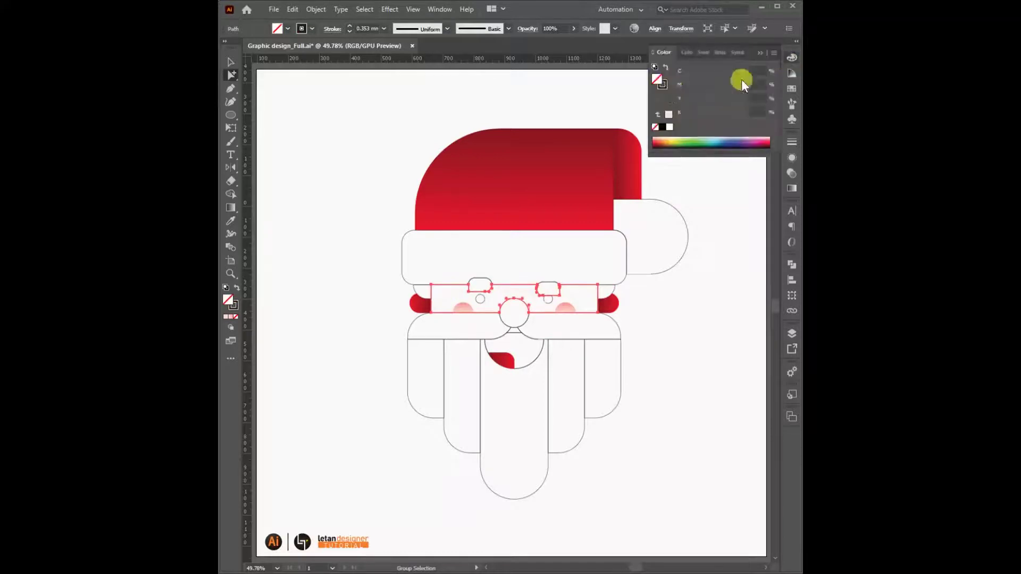
pyautogui.click(668, 115)
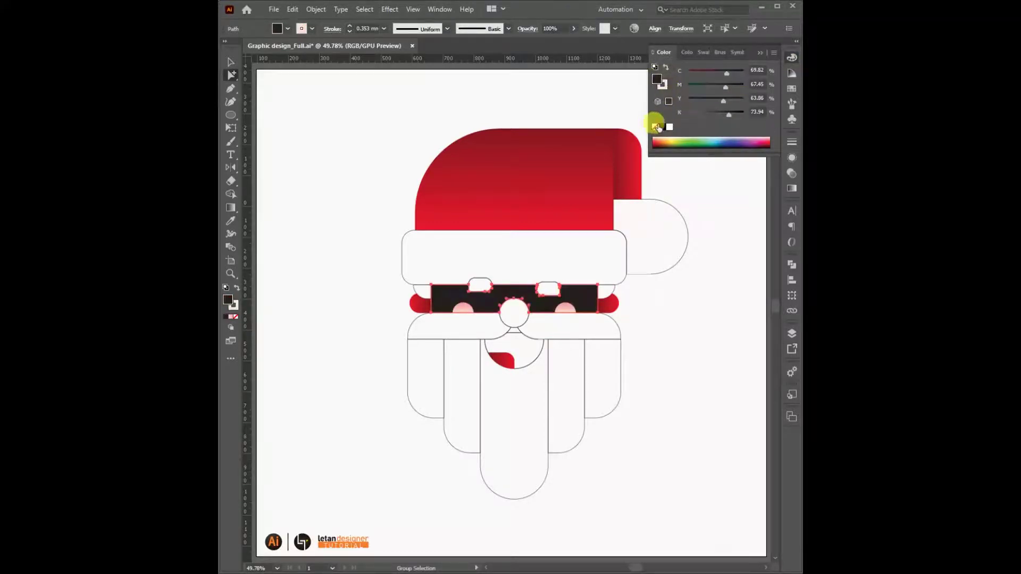
pyautogui.press('x')
pyautogui.hotkey('ctrl', 'z')
pyautogui.click(701, 223)
# Swap the eyes' fill and stroke so they show as black dots
pyautogui.doubleClick(481, 300)
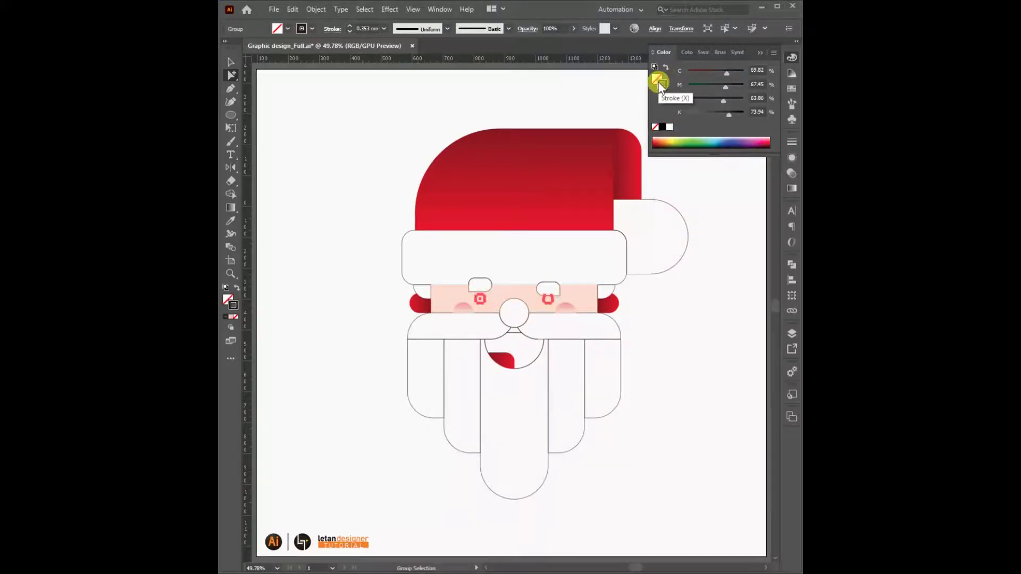
pyautogui.hotkey('shift', 'x')
pyautogui.click(711, 277)
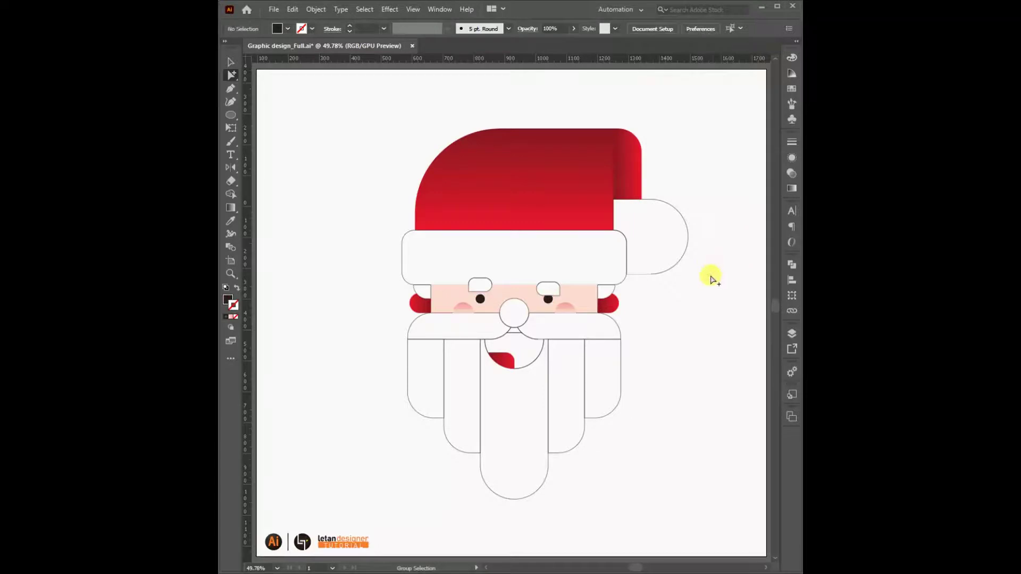
pyautogui.click(679, 260)
# Add the brim, mustache and beard pieces to the pom-pom and apply a gradient
pyautogui.keyDown('shift'); pyautogui.click(403, 249); pyautogui.keyUp('shift')
pyautogui.keyDown('shift'); pyautogui.click(413, 328); pyautogui.keyUp('shift')
pyautogui.moveTo(392, 372); pyautogui.dragTo(640, 487)
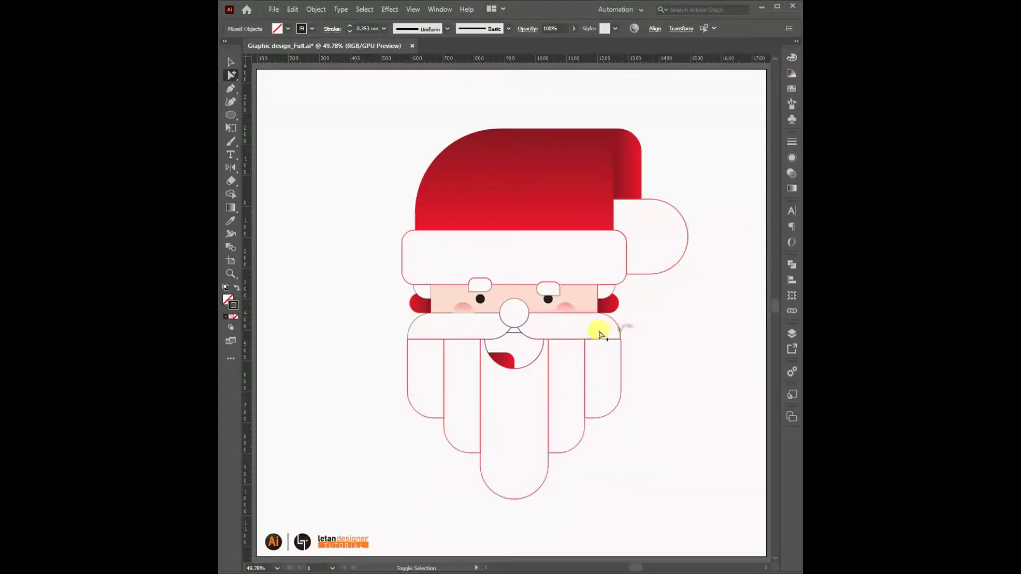
pyautogui.click(792, 188)
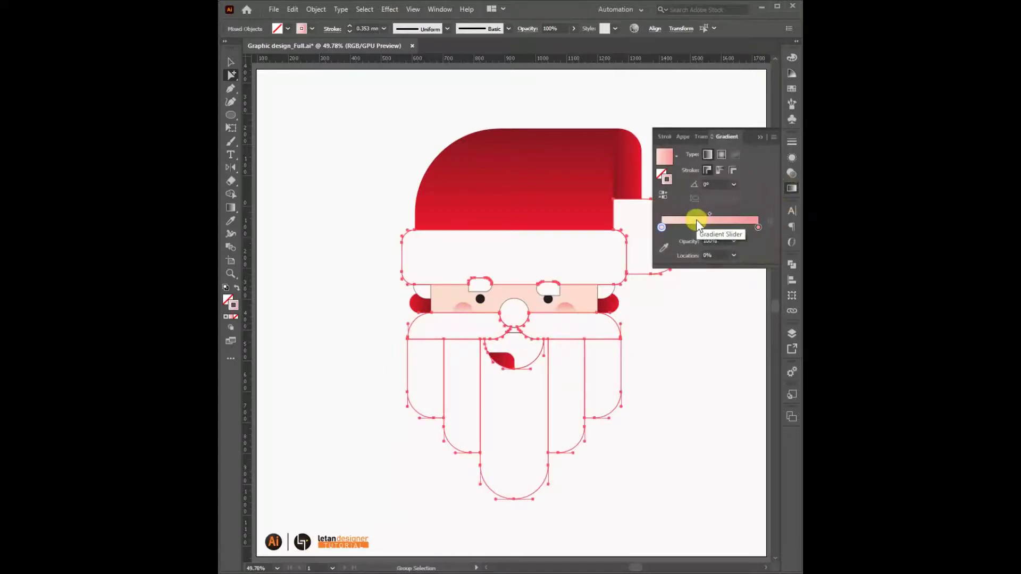
pyautogui.click(697, 219)
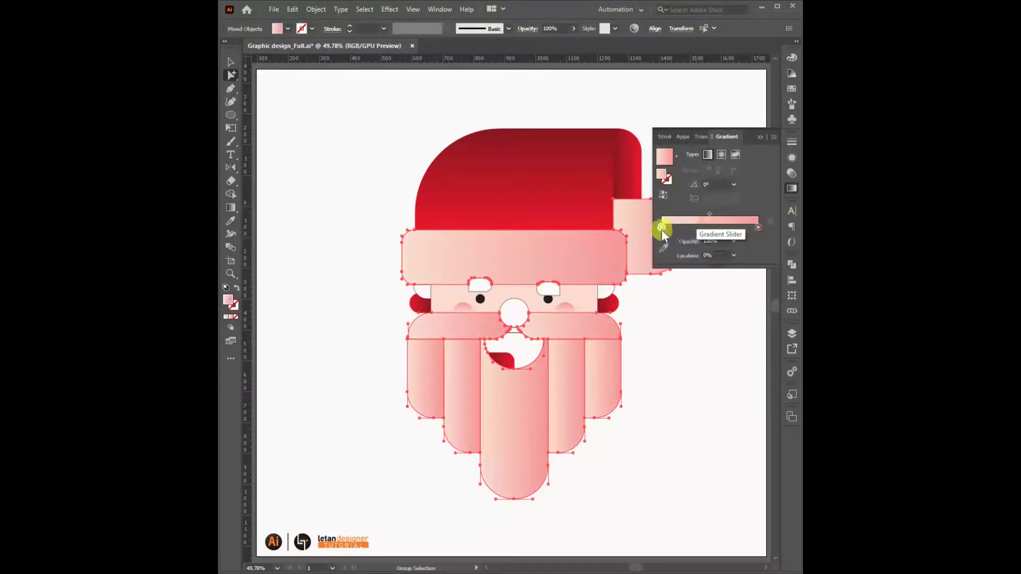
# Set the left gradient stop to cream and the right stop to K 10
pyautogui.click(661, 229)
pyautogui.doubleClick(661, 230)
pyautogui.moveTo(691, 281); pyautogui.dragTo(667, 270)
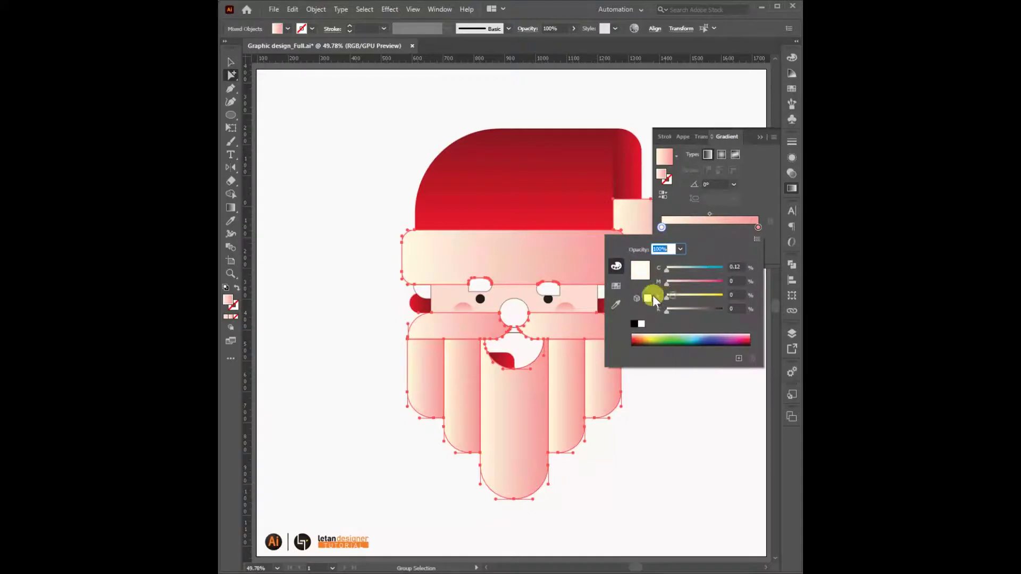
pyautogui.doubleClick(758, 228)
pyautogui.moveTo(692, 282)
pyautogui.mouseDown()
pyautogui.moveTo(667, 282)
pyautogui.moveTo(666, 295)
pyautogui.mouseUp()
pyautogui.moveTo(666, 310)
pyautogui.mouseDown()
pyautogui.moveTo(677, 311)
pyautogui.moveTo(674, 298)
pyautogui.mouseUp()
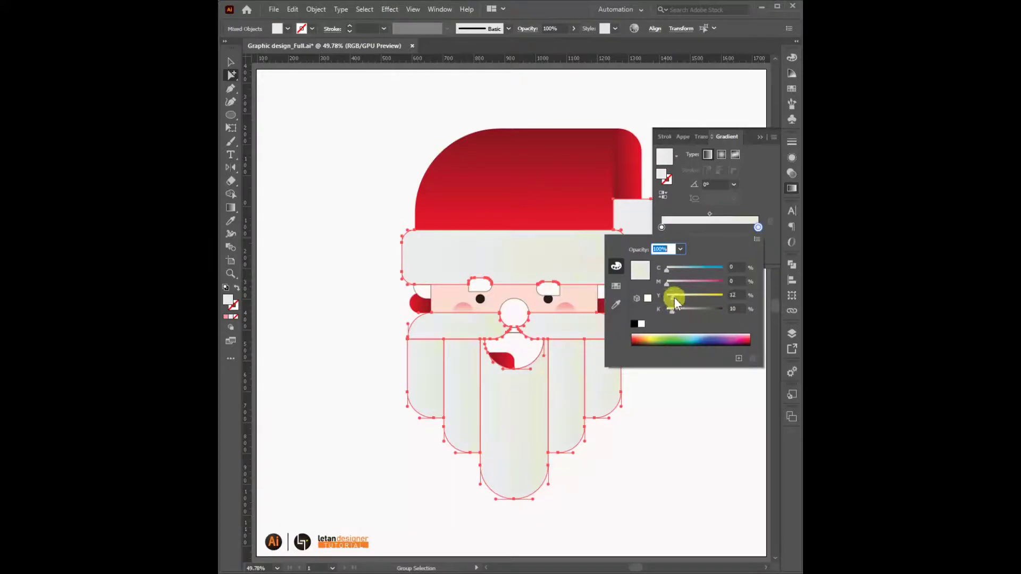
pyautogui.click(760, 135)
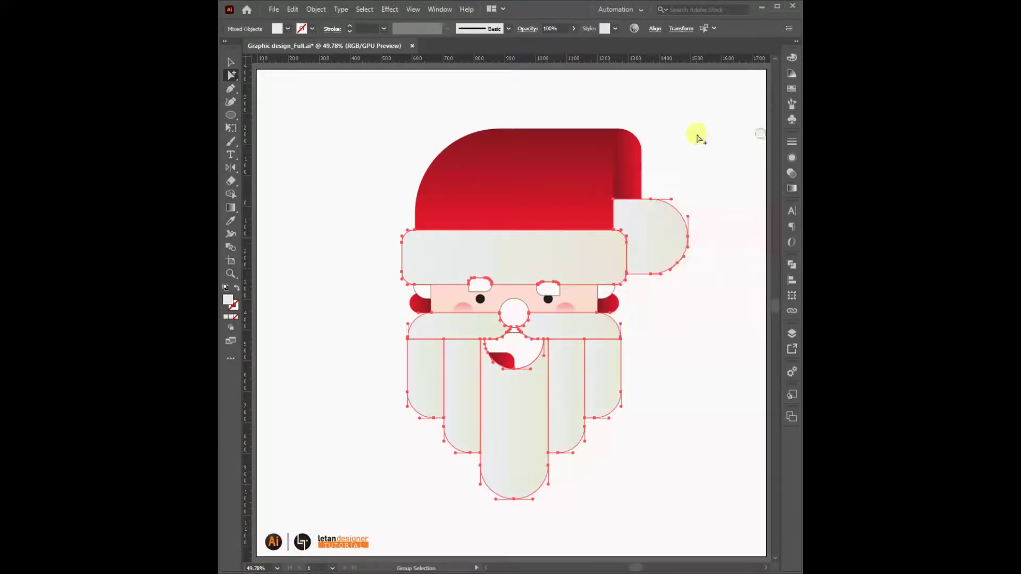
pyautogui.click(393, 110)
# Check the gradient angles on the hat brim and pom-pom
pyautogui.click(569, 263)
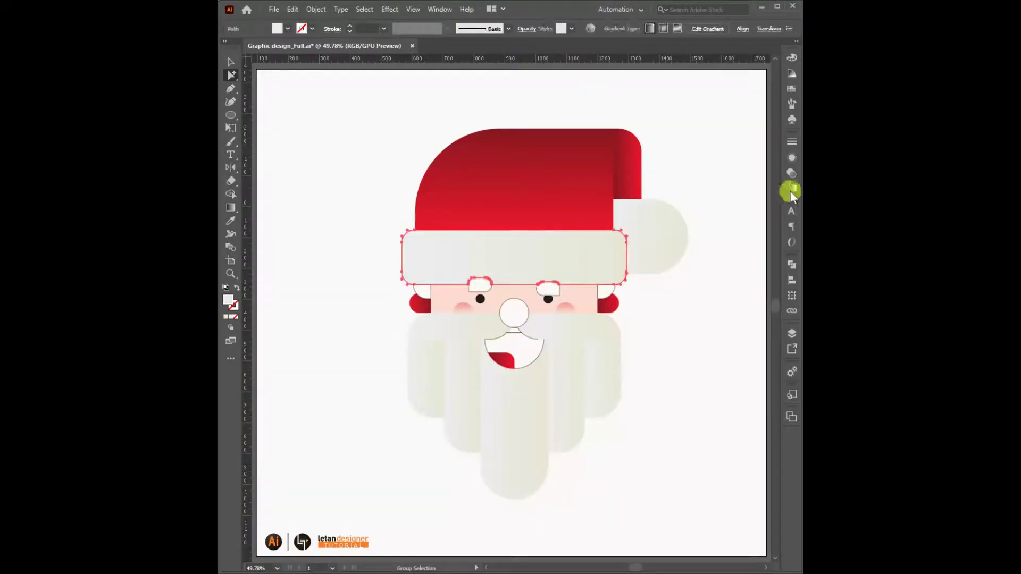
pyautogui.click(791, 188)
pyautogui.click(715, 198)
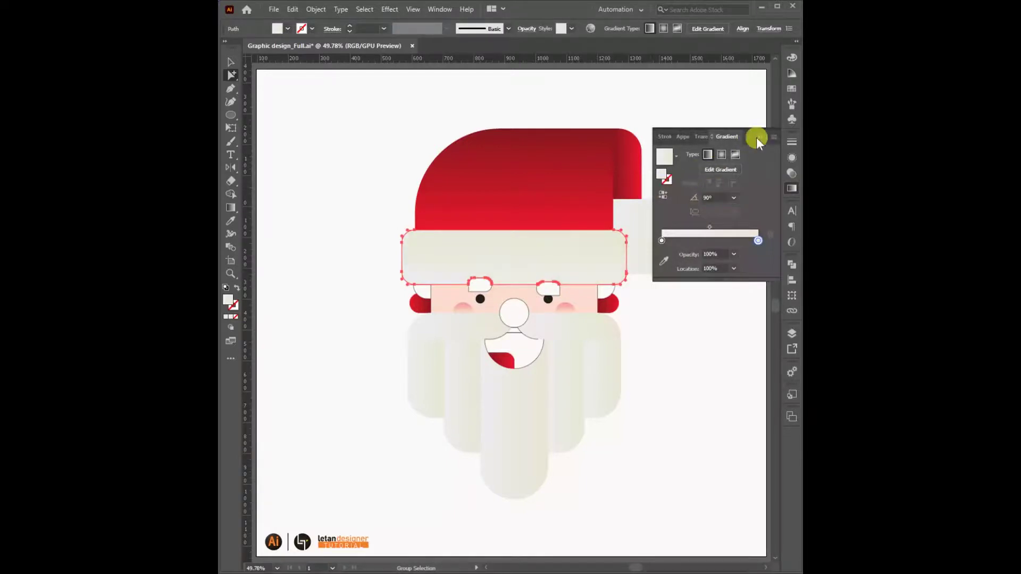
pyautogui.click(756, 138)
pyautogui.click(676, 223)
pyautogui.click(791, 188)
pyautogui.click(713, 195)
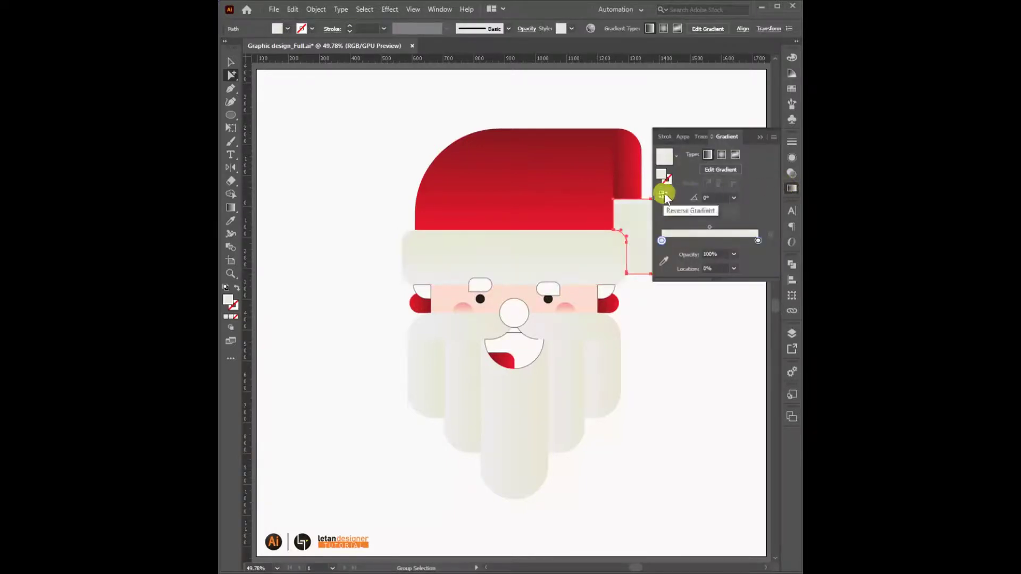
pyautogui.click(758, 137)
pyautogui.click(661, 233)
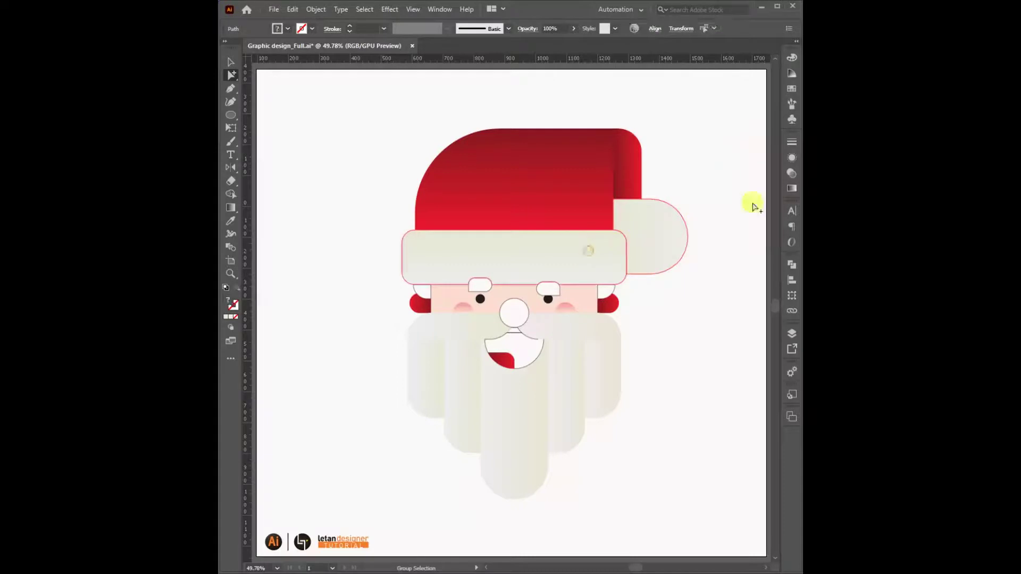
pyautogui.click(792, 189)
pyautogui.click(688, 234)
pyautogui.click(757, 137)
pyautogui.click(676, 218)
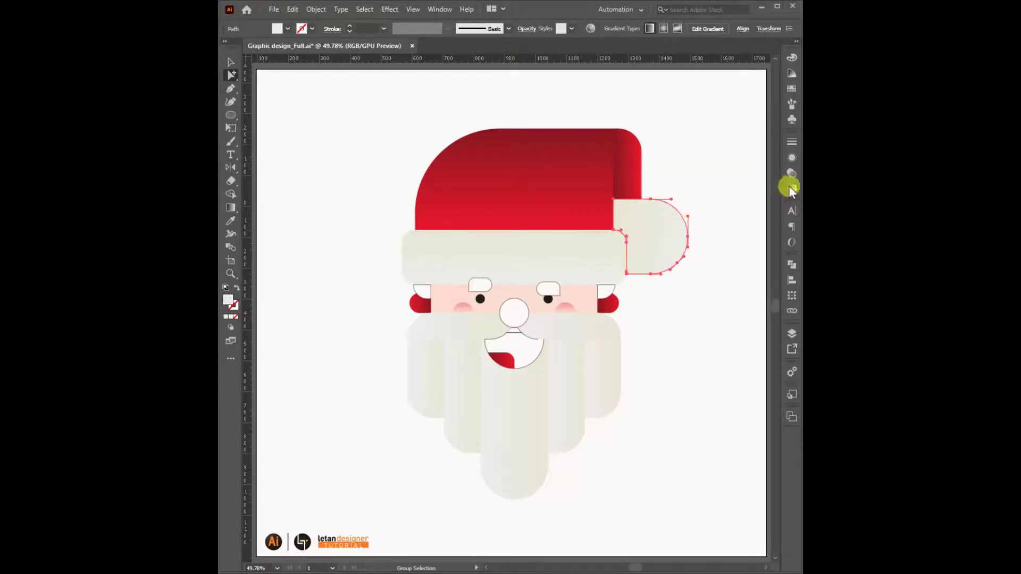
# Inspect the pom-pom's left and right gradient stop colours in the Gradient panel
pyautogui.click(791, 188)
pyautogui.click(662, 241)
pyautogui.doubleClick(662, 241)
pyautogui.click(757, 242)
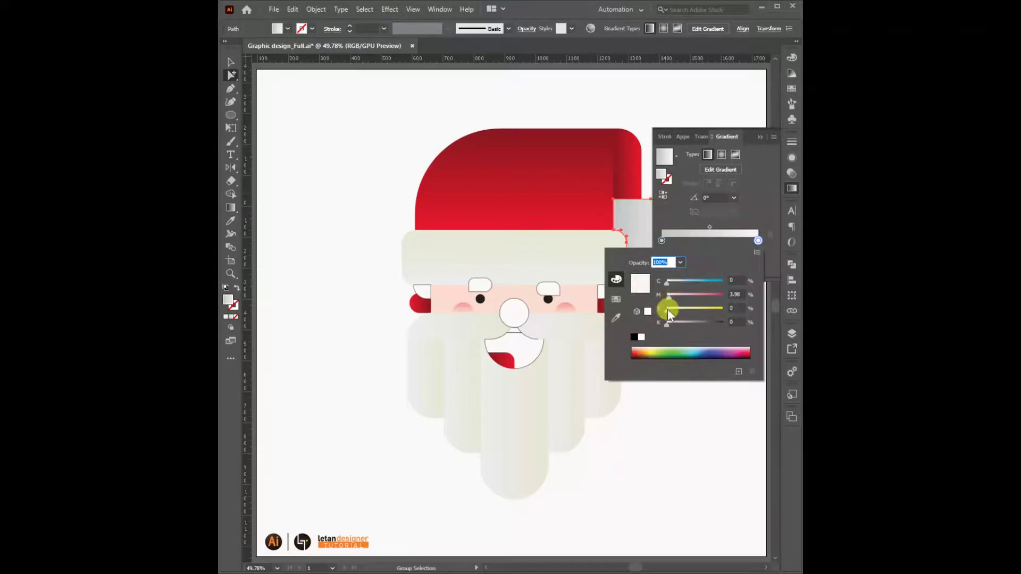
pyautogui.click(757, 136)
pyautogui.click(702, 119)
# Eyedrop the pom-pom's gradient onto the hat brim
pyautogui.click(588, 262)
pyautogui.click(650, 319)
pyautogui.click(621, 244)
pyautogui.press('i')
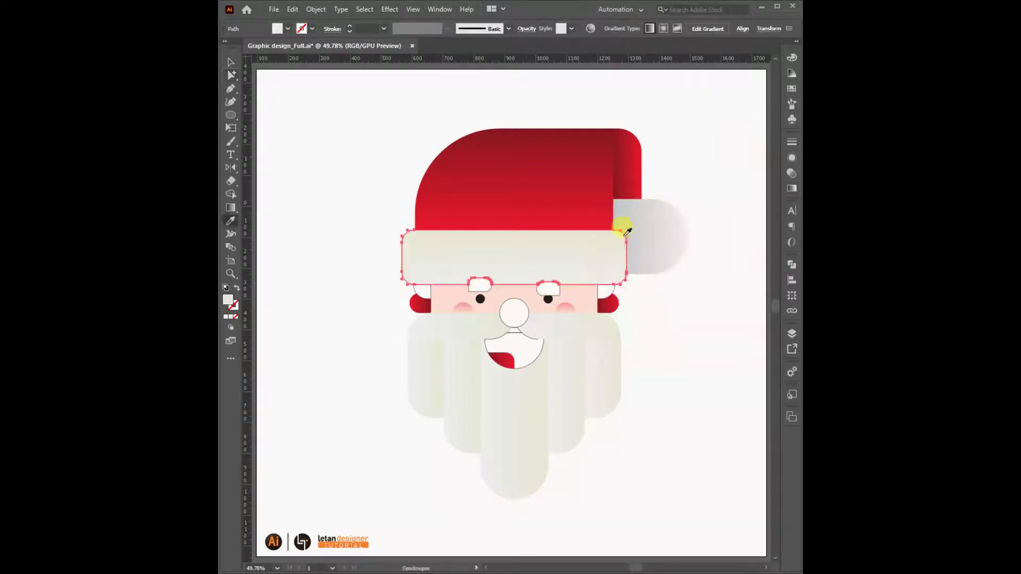
pyautogui.click(657, 237)
pyautogui.press('v')
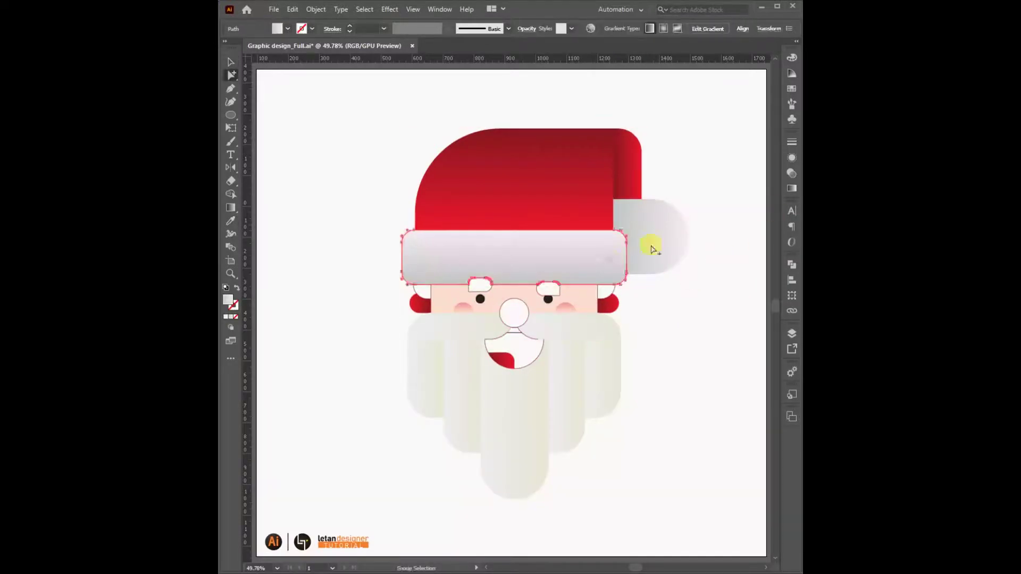
# Reverse the brim's gradient and set its stop colour to cream
pyautogui.click(792, 188)
pyautogui.click(663, 195)
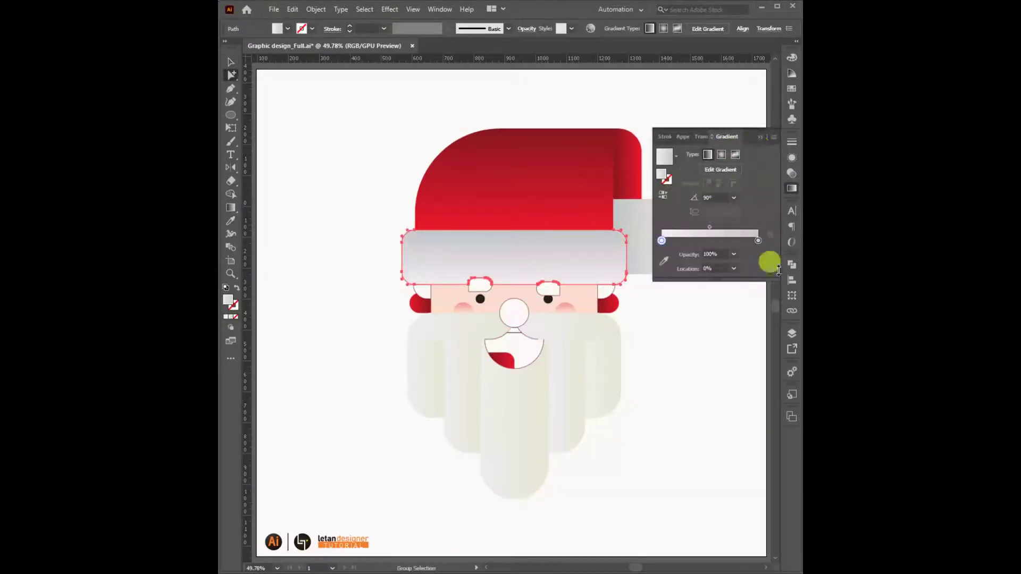
pyautogui.moveTo(671, 280)
pyautogui.mouseDown()
pyautogui.moveTo(698, 298)
pyautogui.moveTo(671, 296)
pyautogui.moveTo(678, 310)
pyautogui.mouseUp()
pyautogui.click(759, 143)
pyautogui.click(659, 226)
# Copy the brim's cream gradient back onto the pom-pom
pyautogui.press('i')
pyautogui.click(581, 240)
pyautogui.click(791, 188)
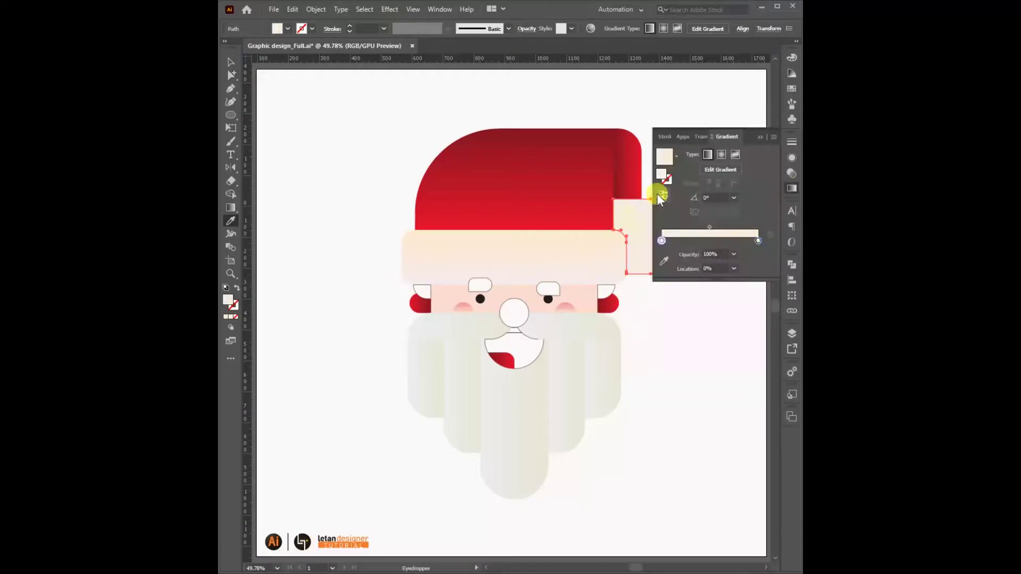
pyautogui.click(761, 136)
pyautogui.press('v')
pyautogui.click(723, 144)
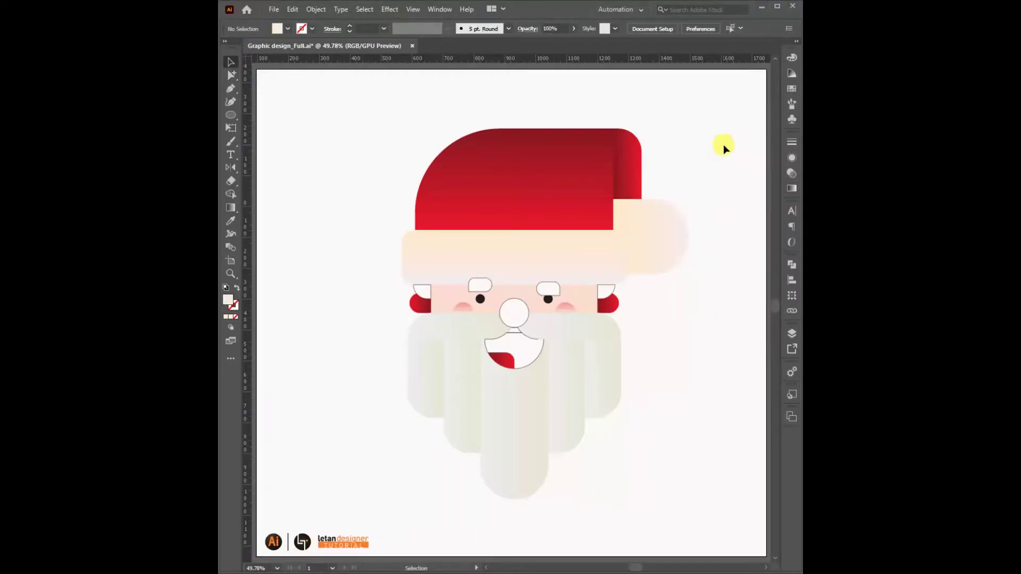
# Set the pom-pom gradient to neutral grey-to-white with the midpoint shifted toward grey
pyautogui.press('a')
pyautogui.click(664, 237)
pyautogui.click(791, 188)
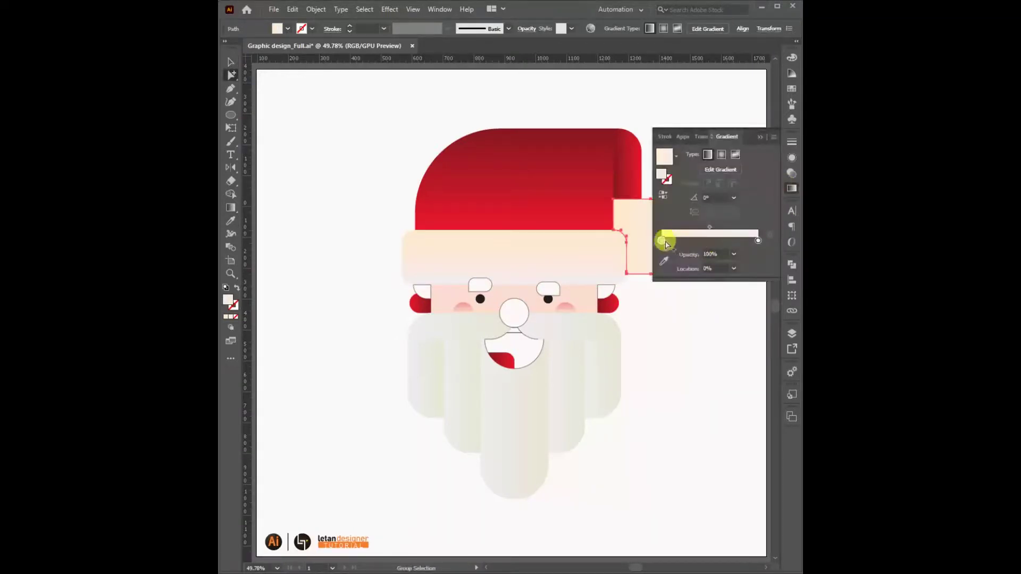
pyautogui.click(663, 241)
pyautogui.doubleClick(662, 241)
pyautogui.moveTo(667, 323)
pyautogui.mouseDown()
pyautogui.moveTo(683, 320)
pyautogui.moveTo(666, 308)
pyautogui.mouseUp()
pyautogui.moveTo(683, 323); pyautogui.dragTo(688, 324)
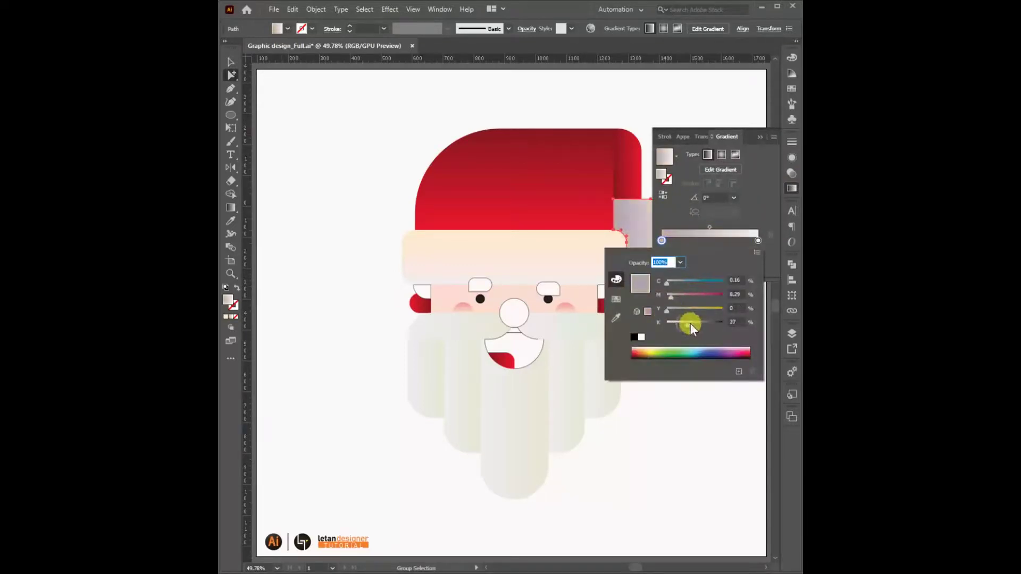
pyautogui.doubleClick(757, 241)
pyautogui.moveTo(700, 280)
pyautogui.mouseDown()
pyautogui.moveTo(666, 280)
pyautogui.moveTo(666, 322)
pyautogui.mouseUp()
pyautogui.click(710, 226)
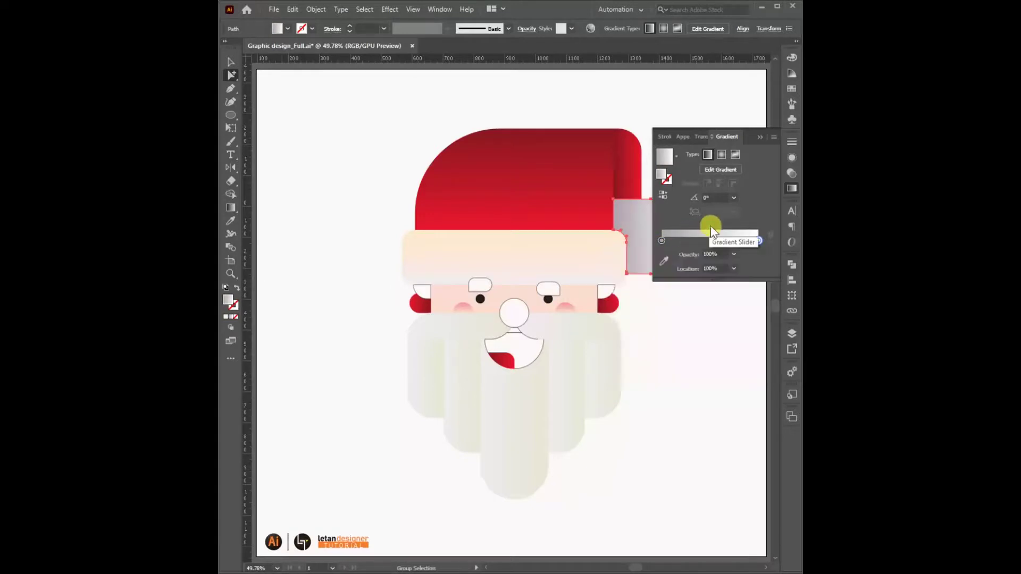
pyautogui.moveTo(710, 227); pyautogui.dragTo(681, 228)
# Fine-tune the black value of the pom-pom gradient's right stop
pyautogui.doubleClick(758, 240)
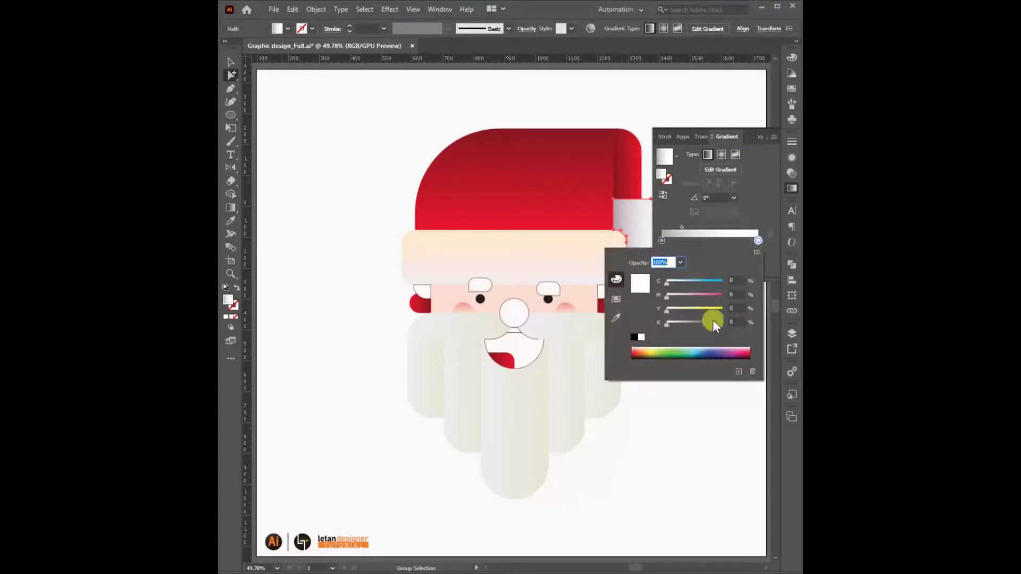
pyautogui.moveTo(668, 322); pyautogui.dragTo(671, 323)
pyautogui.click(734, 321)
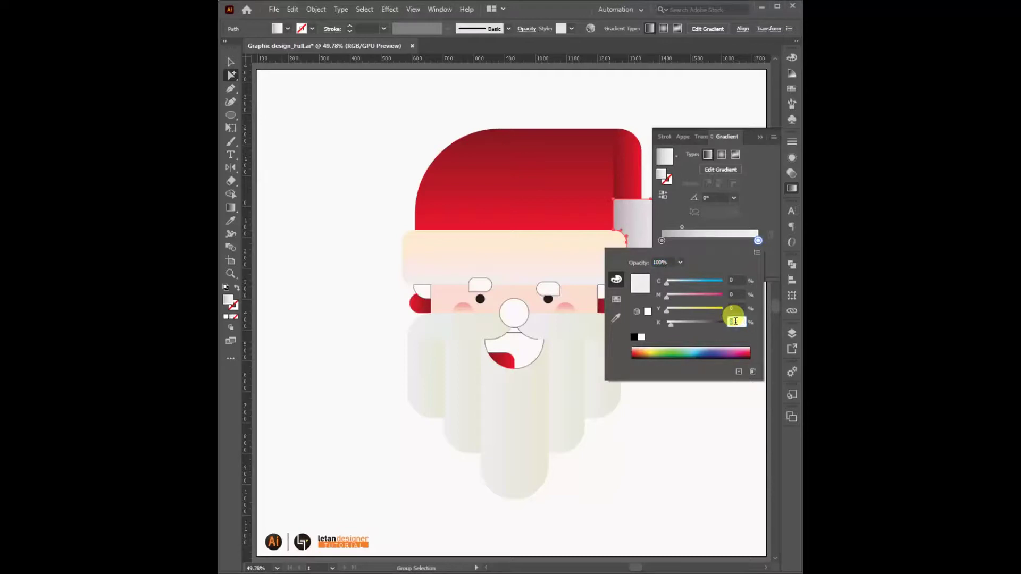
pyautogui.click(767, 120)
pyautogui.click(729, 128)
# Apply the pom-pom's grey-white gradient to the hat brim, then select the rightmost beard strand
pyautogui.click(580, 262)
pyautogui.press('i')
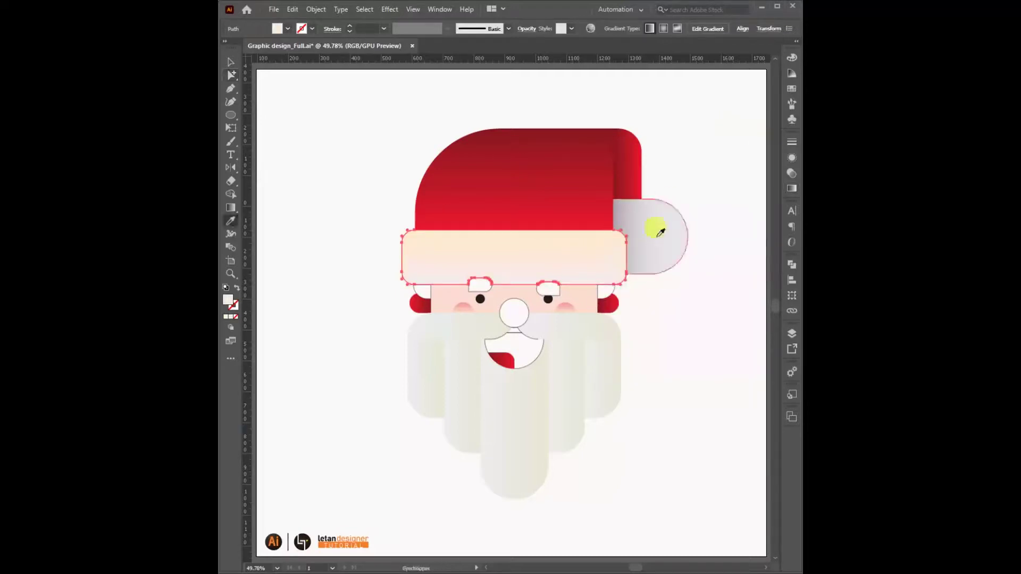
pyautogui.click(654, 227)
pyautogui.click(792, 188)
pyautogui.click(760, 137)
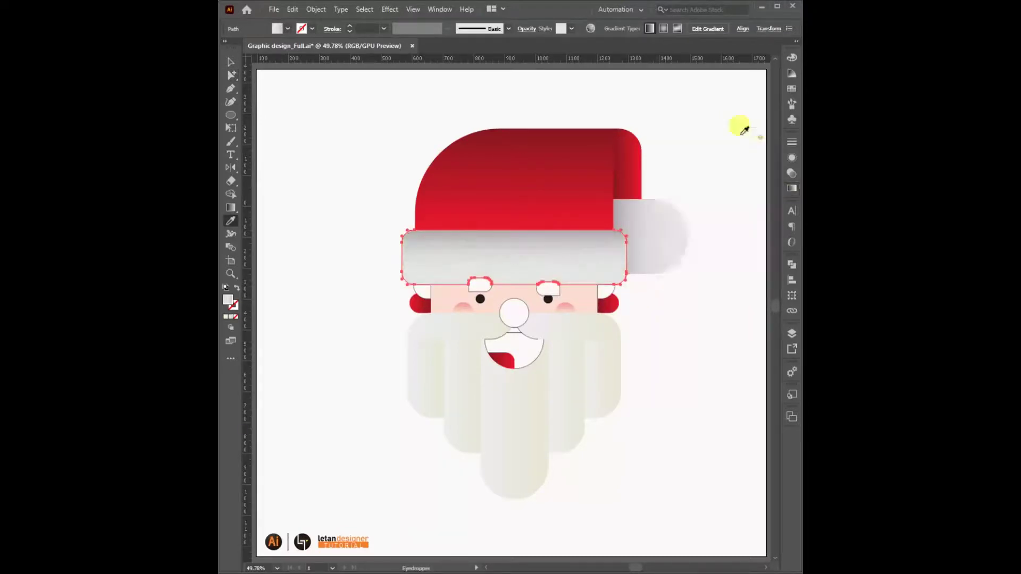
pyautogui.press('v')
pyautogui.click(706, 326)
pyautogui.press('a')
pyautogui.keyDown('alt'); pyautogui.click(609, 393); pyautogui.keyUp('alt')
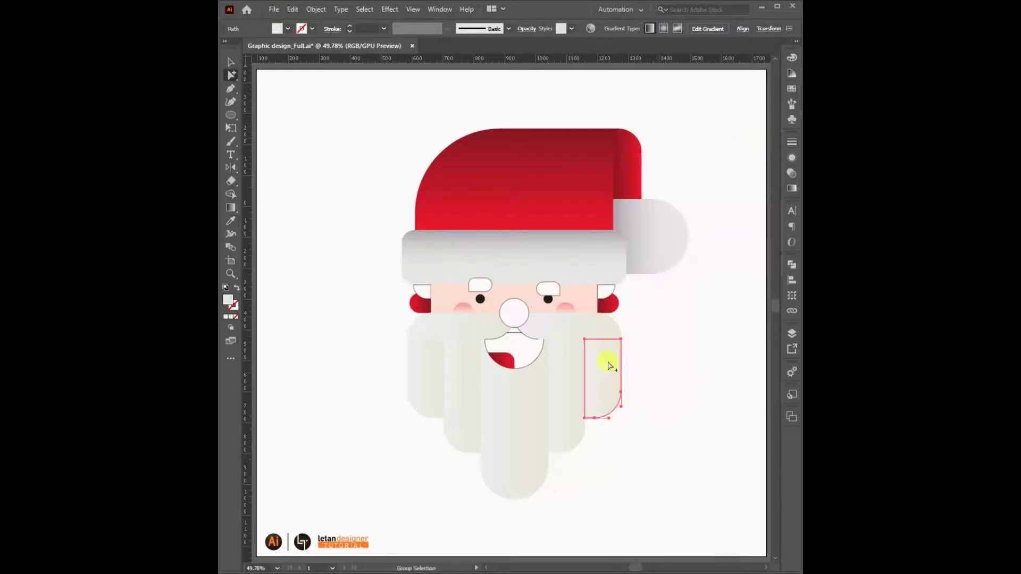
# Eyedrop the brim's grey gradient onto the rightmost beard strand
pyautogui.press('i')
pyautogui.click(583, 237)
pyautogui.click(792, 189)
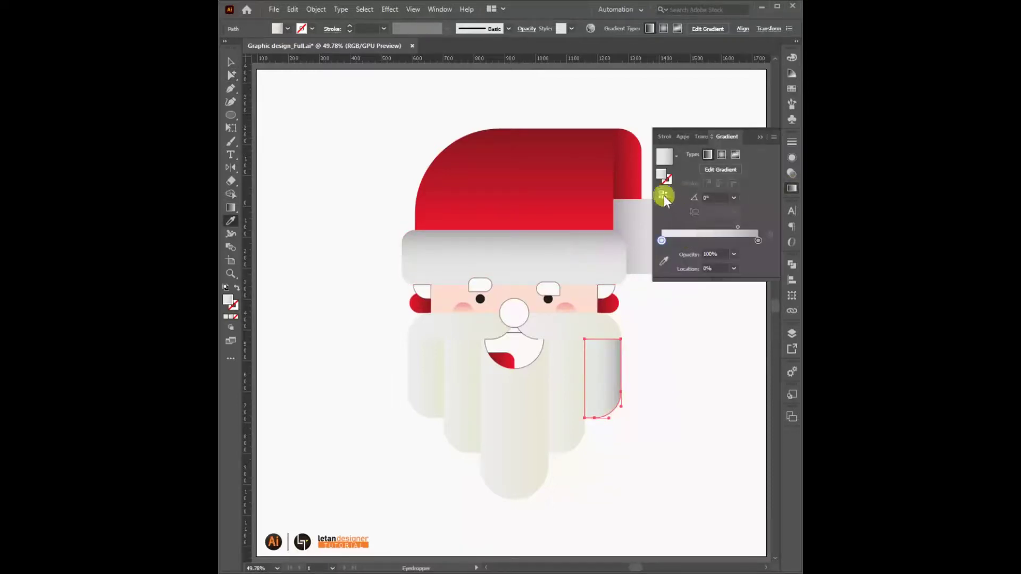
pyautogui.click(760, 137)
pyautogui.press('v')
# Apply the grey gradient to the next beard strand, keeping its original direction
pyautogui.press('a')
pyautogui.keyDown('alt'); pyautogui.click(549, 398); pyautogui.keyUp('alt')
pyautogui.press('i')
pyautogui.click(607, 370)
pyautogui.click(792, 189)
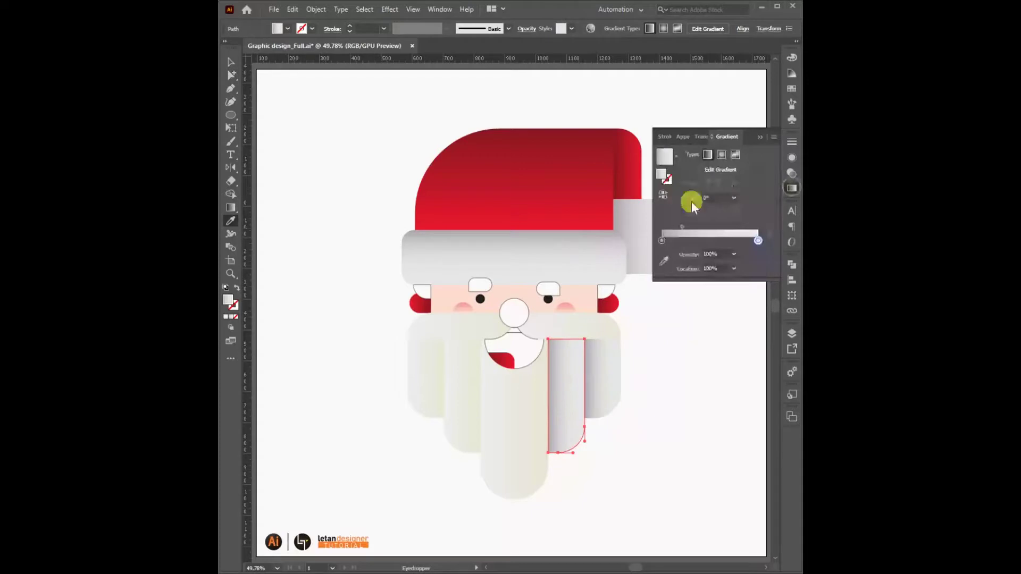
pyautogui.click(663, 195)
pyautogui.click(663, 194)
pyautogui.click(758, 137)
pyautogui.press('v')
# Apply the grey gradient to the left beard strand and reverse it
pyautogui.press('a')
pyautogui.keyDown('alt'); pyautogui.click(462, 406); pyautogui.keyUp('alt')
pyautogui.press('i')
pyautogui.click(548, 392)
pyautogui.click(791, 188)
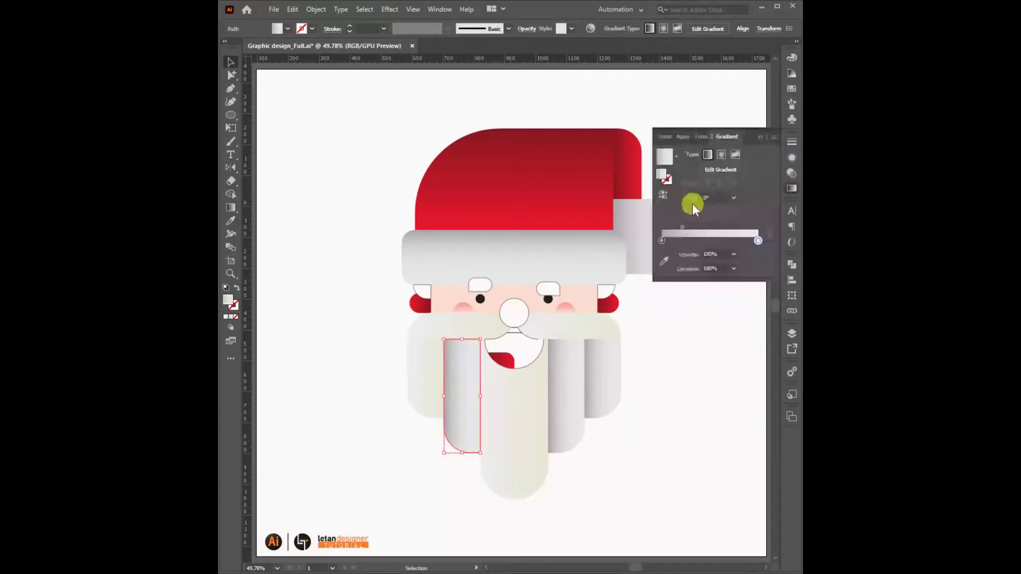
pyautogui.click(663, 194)
pyautogui.click(756, 137)
pyautogui.press('a')
pyautogui.click(698, 406)
# Reapply and reverse the grey gradient on the leftmost beard strand
pyautogui.click(424, 379)
pyautogui.press('i')
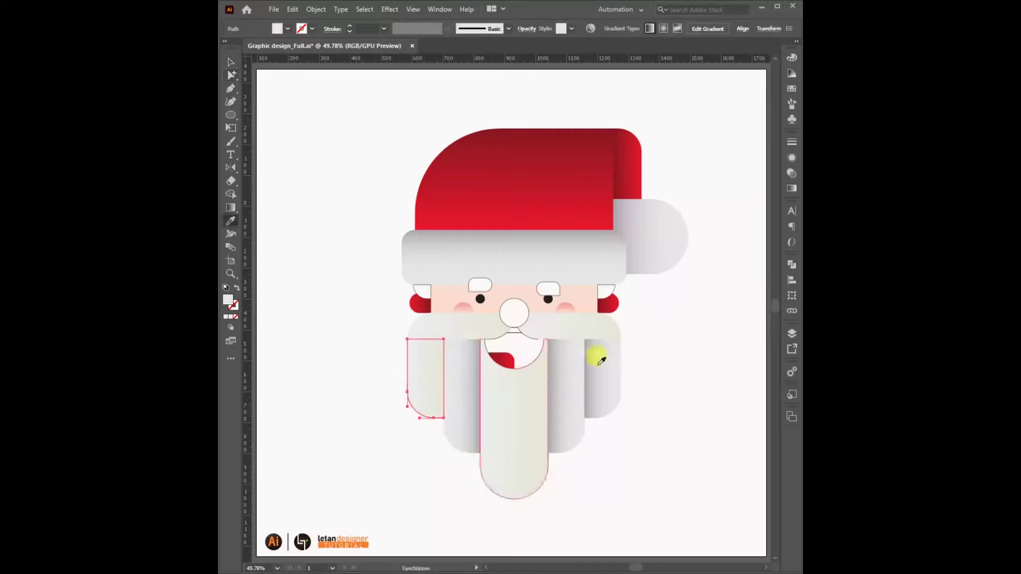
pyautogui.click(585, 358)
pyautogui.click(792, 189)
pyautogui.click(662, 197)
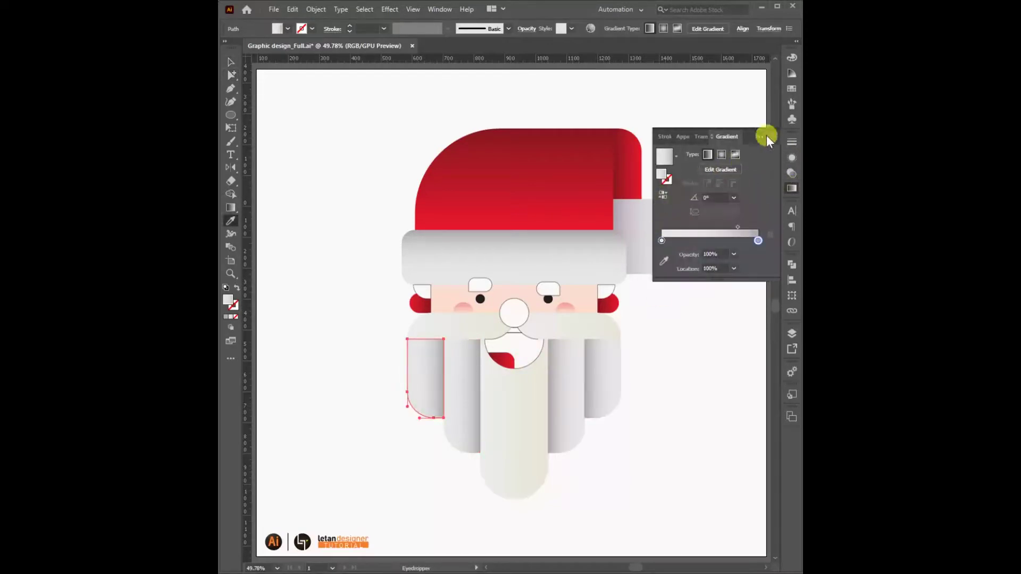
pyautogui.click(760, 137)
pyautogui.press('v')
# Give the middle beard strand the grey gradient with its midpoint shifted darker
pyautogui.press('a')
pyautogui.click(512, 438)
pyautogui.press('i')
pyautogui.click(576, 413)
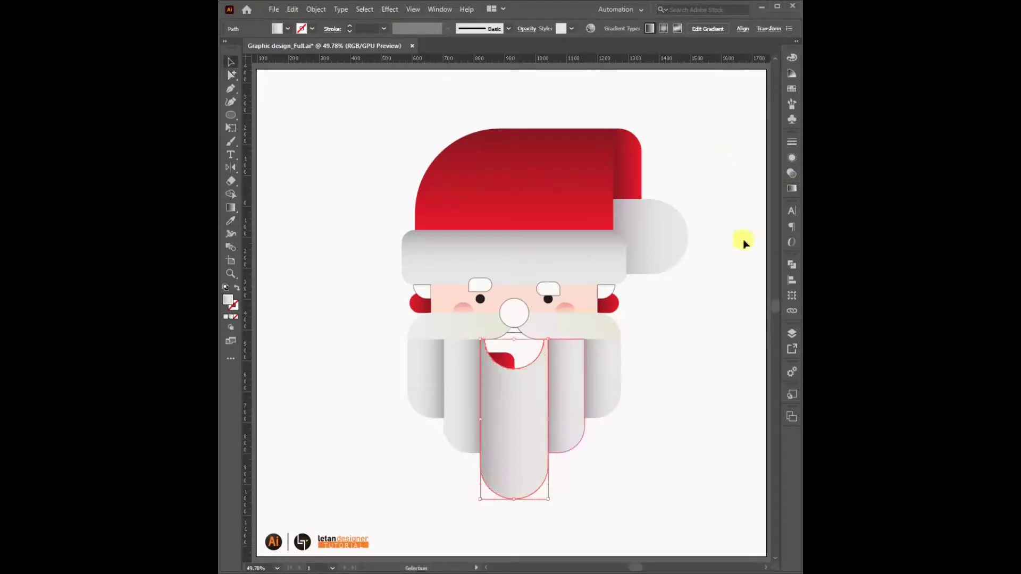
pyautogui.press('v')
pyautogui.click(792, 189)
pyautogui.click(681, 197)
pyautogui.moveTo(688, 228); pyautogui.dragTo(707, 227)
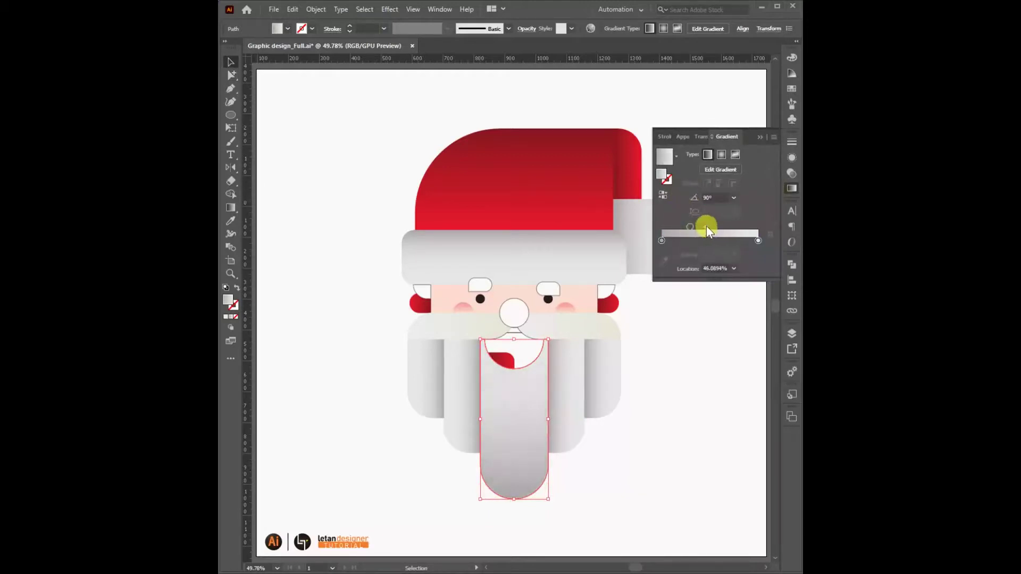
pyautogui.click(662, 195)
# Swap the mouth's fill and stroke so its interior becomes dark
pyautogui.click(757, 142)
pyautogui.press('a')
pyautogui.click(529, 353)
pyautogui.click(792, 57)
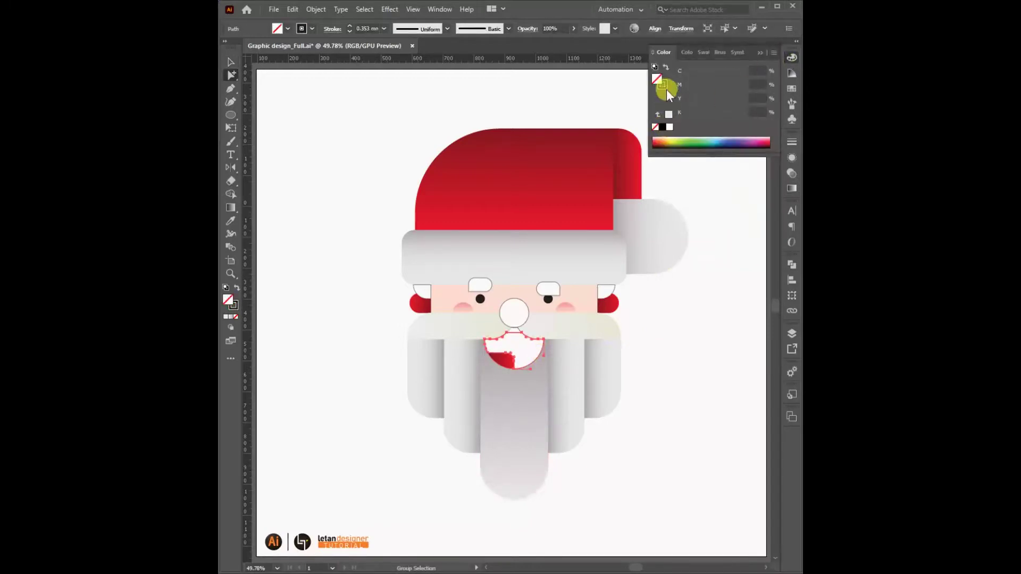
pyautogui.hotkey('shift', 'x')
pyautogui.click(697, 292)
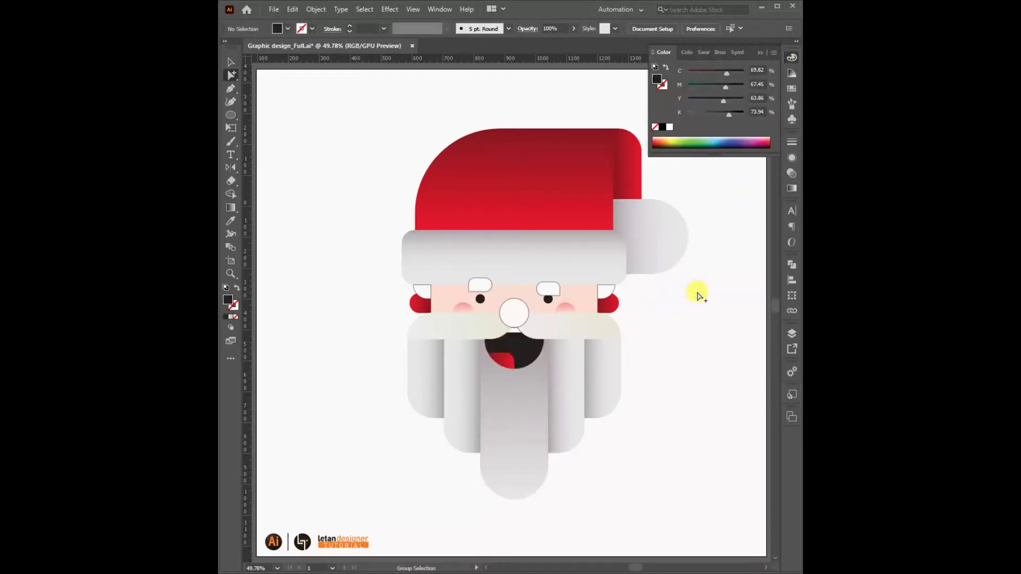
# Eyedrop the left mustache's grey gradient onto the right mustache
pyautogui.click(588, 325)
pyautogui.press('i')
pyautogui.click(584, 359)
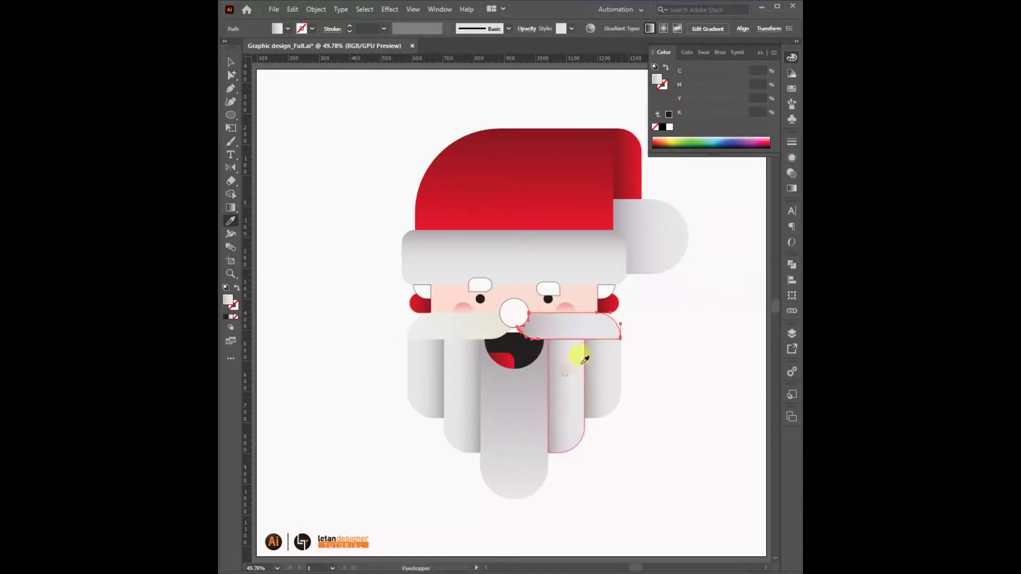
pyautogui.click(474, 326)
# Zoom in to inspect the small white piece below the nose, then select the nose circle
pyautogui.hotkey('ctrl', '+')
pyautogui.hotkey('ctrl', '+')
pyautogui.hotkey('ctrl', '+')
pyautogui.hotkey('ctrl', '+')
pyautogui.hotkey('ctrl', '+')
pyautogui.press('a')
pyautogui.keyDown('alt'); pyautogui.click(613, 278); pyautogui.keyUp('alt')
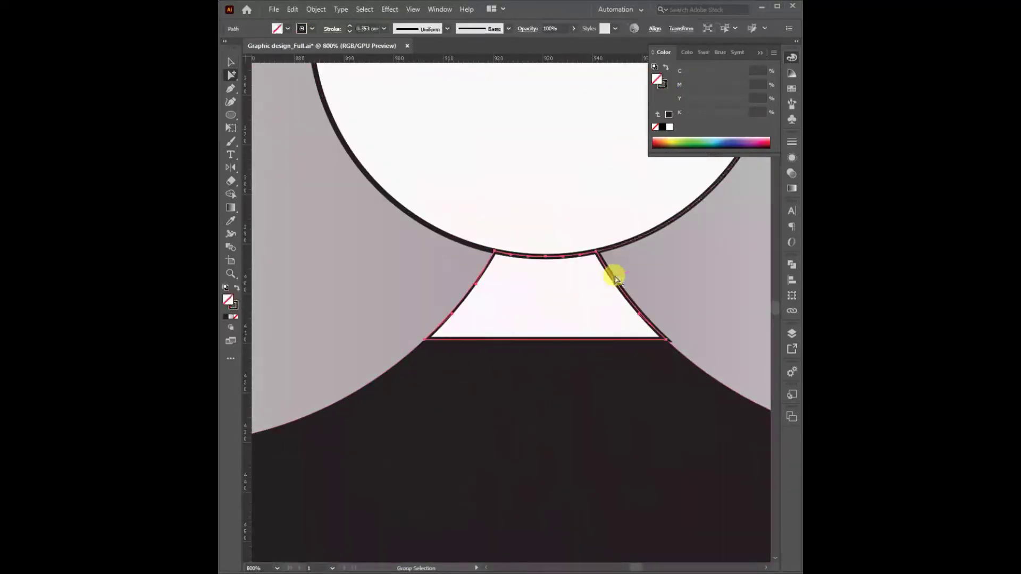
pyautogui.hotkey('ctrl', '0')
pyautogui.press('v')
pyautogui.click(515, 315)
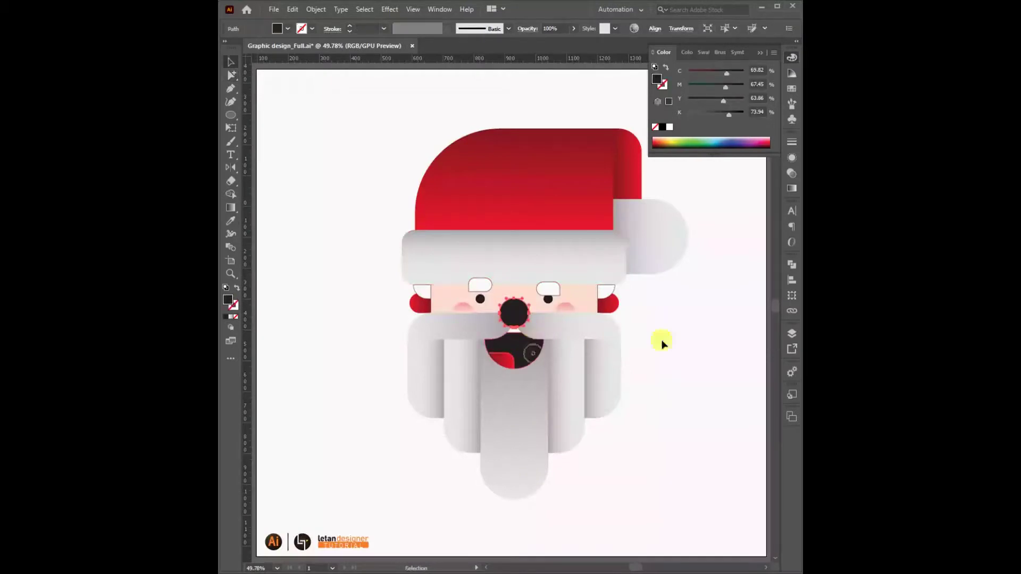
# Eyedrop the hat brim's grey gradient onto the right eyebrow
pyautogui.click(548, 289)
pyautogui.press('i')
pyautogui.click(568, 237)
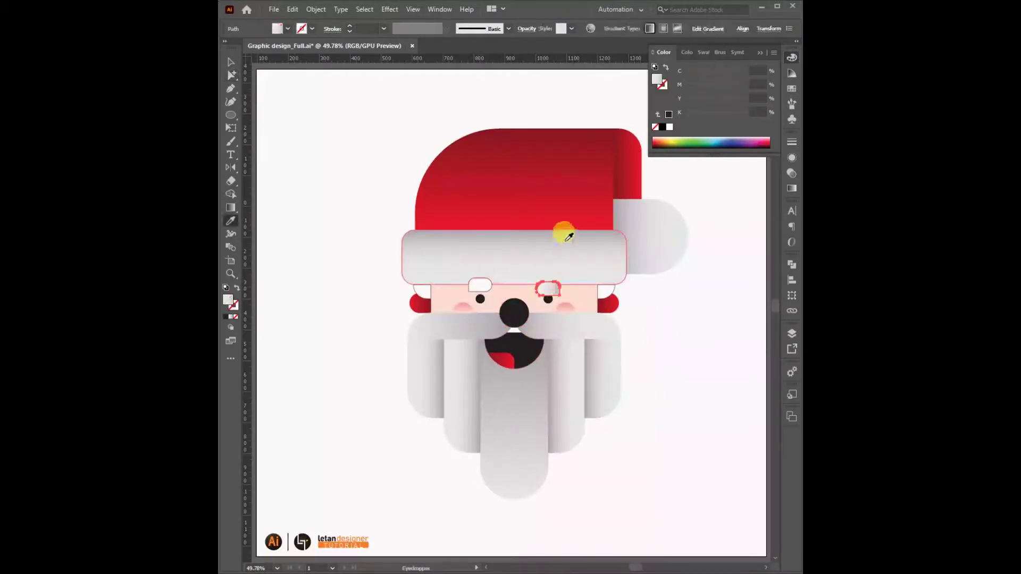
# Apply the grey gradient to the left eyebrow and adjust its gradient angle
pyautogui.click(791, 187)
pyautogui.press('v')
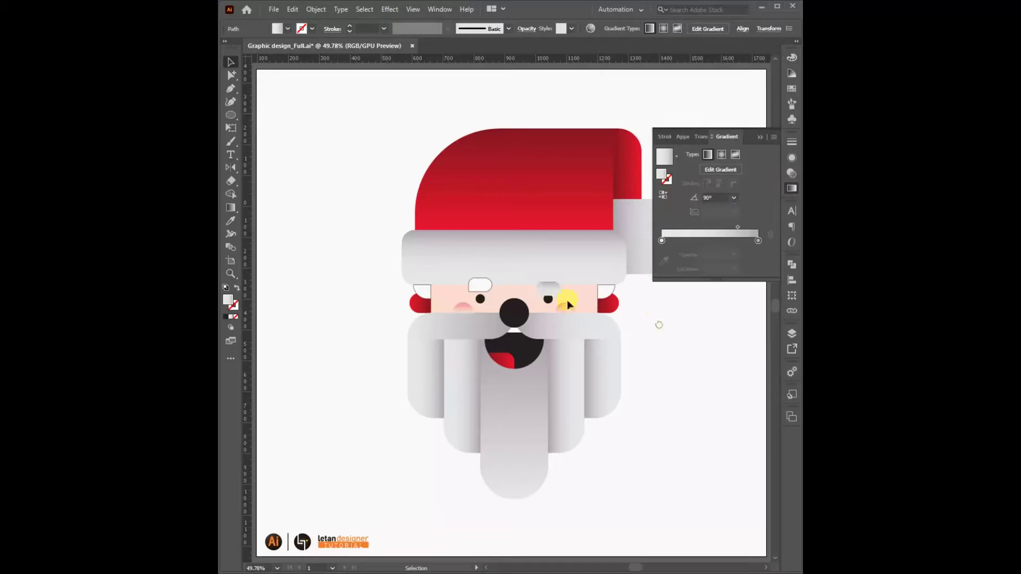
pyautogui.click(485, 281)
pyautogui.press('i')
pyautogui.click(545, 283)
pyautogui.click(715, 197)
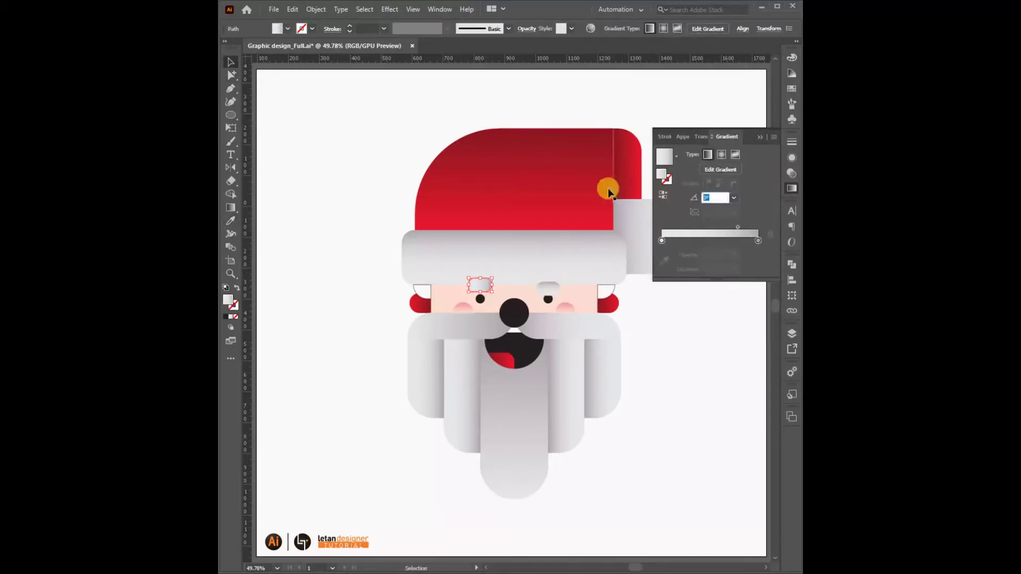
# Copy the fur's grey gradient onto both small side-of-face pieces
pyautogui.press('a')
pyautogui.click(607, 291)
pyautogui.keyDown('shift'); pyautogui.click(414, 292); pyautogui.keyUp('shift')
pyautogui.press('i')
pyautogui.click(485, 264)
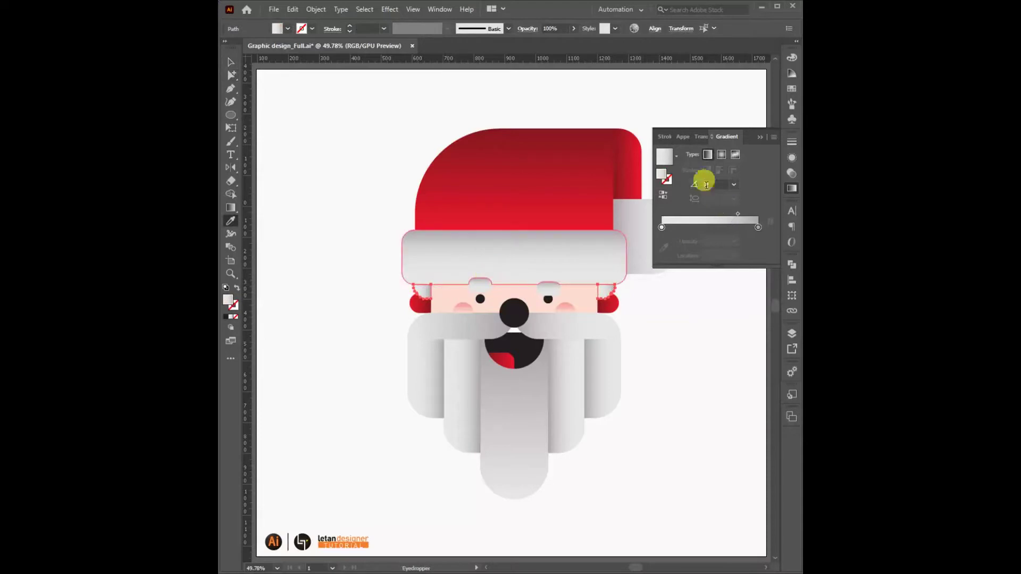
pyautogui.click(760, 137)
pyautogui.press('v')
pyautogui.click(701, 300)
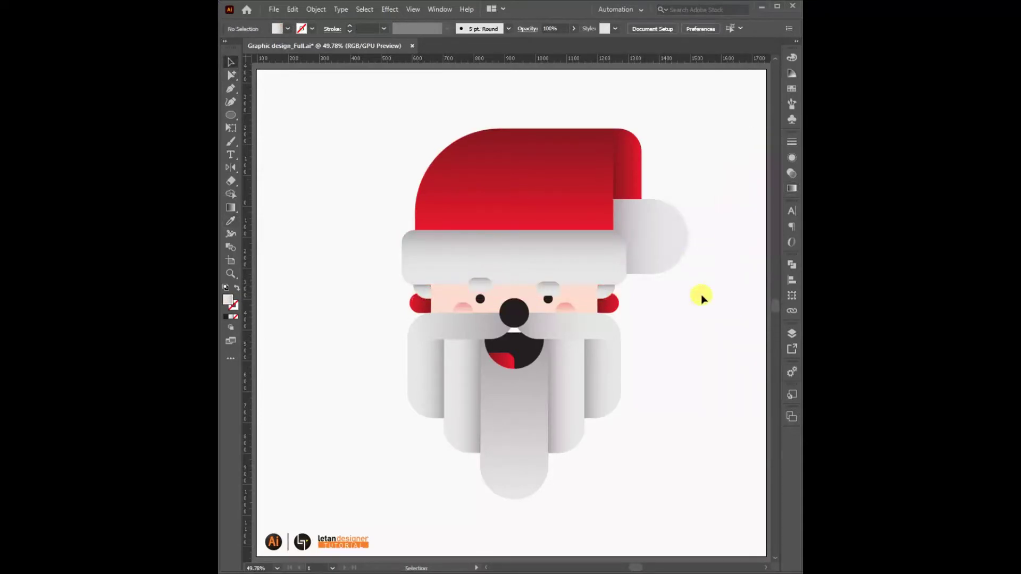
# Add a gradient stop at 78.49% on the central beard strand to lighten it
pyautogui.press('a')
pyautogui.click(530, 403)
pyautogui.click(792, 188)
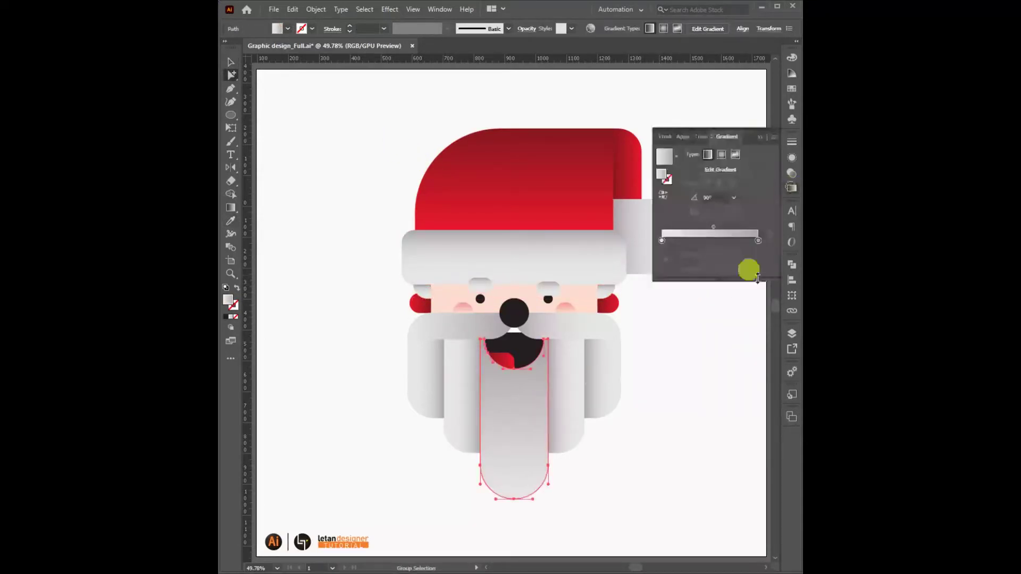
pyautogui.moveTo(714, 226); pyautogui.dragTo(741, 227)
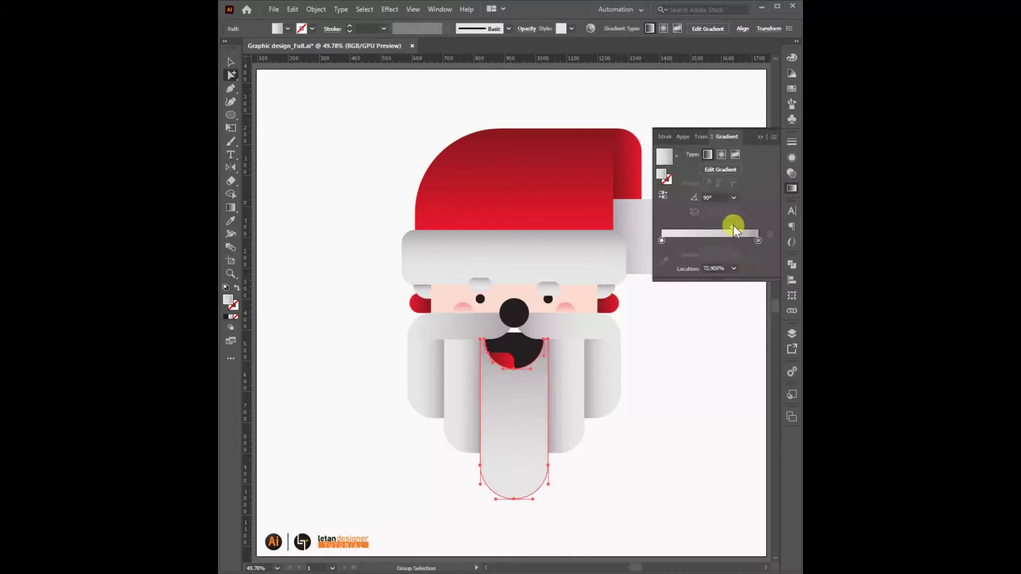
pyautogui.click(760, 137)
pyautogui.press('v')
pyautogui.click(722, 137)
# Marquee-select the whole Santa and shrink it about its centre
pyautogui.moveTo(411, 104); pyautogui.dragTo(692, 462)
pyautogui.moveTo(687, 499); pyautogui.dragTo(661, 462)
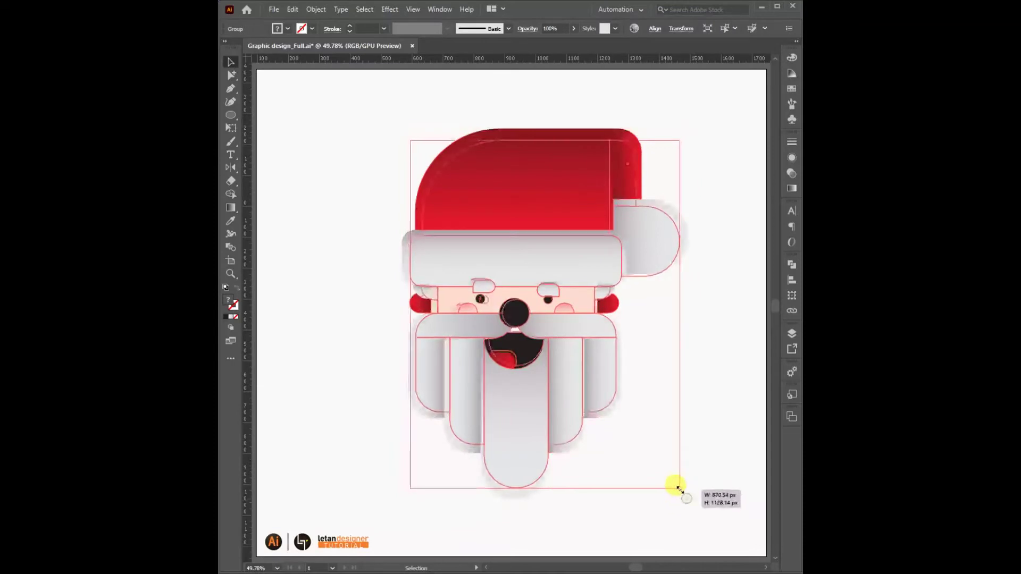
pyautogui.click(710, 403)
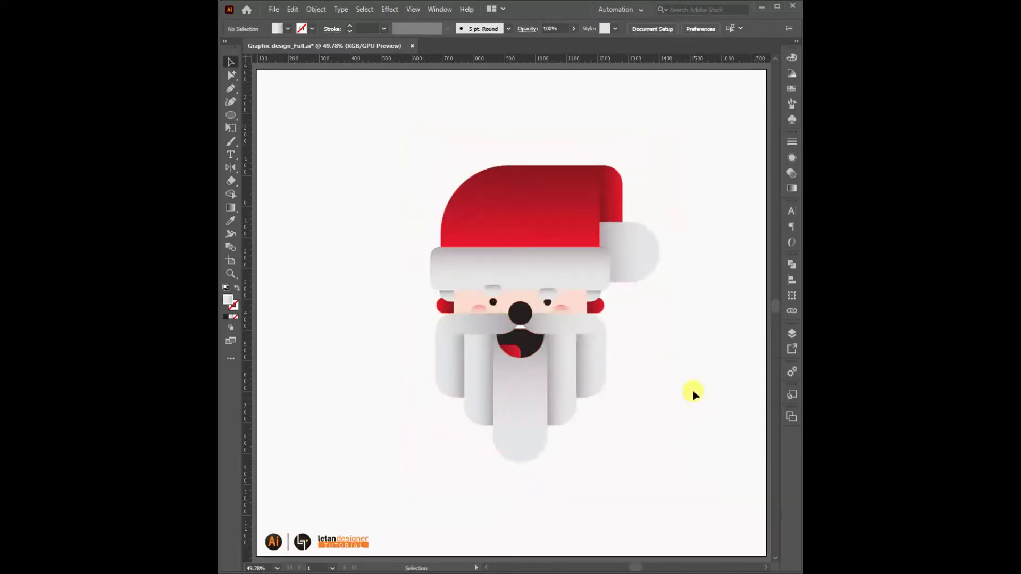
# Centre the Santa group horizontally on the artboard with Horizontal Align Center
pyautogui.click(536, 292)
pyautogui.click(654, 28)
pyautogui.click(563, 57)
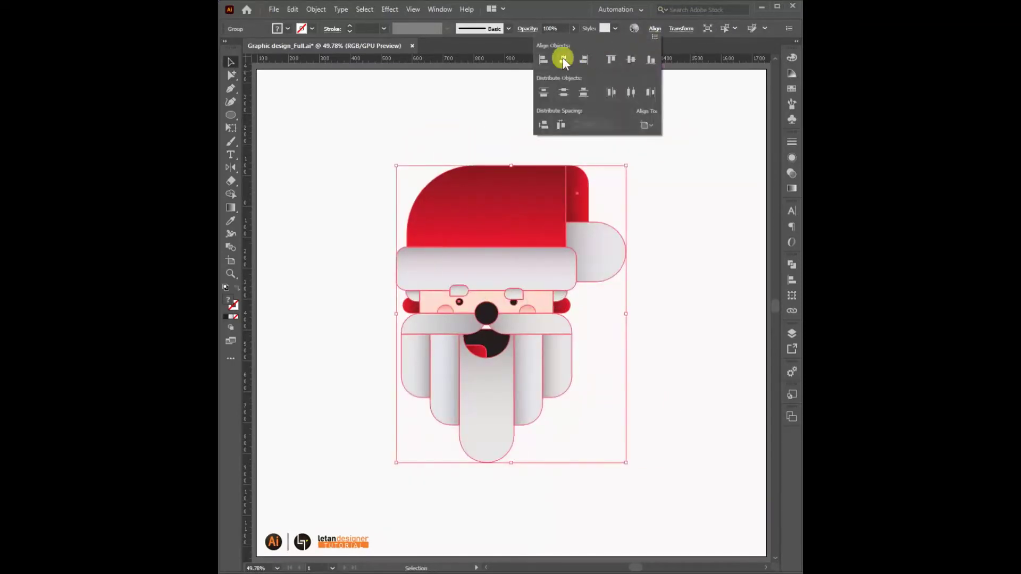
pyautogui.click(700, 155)
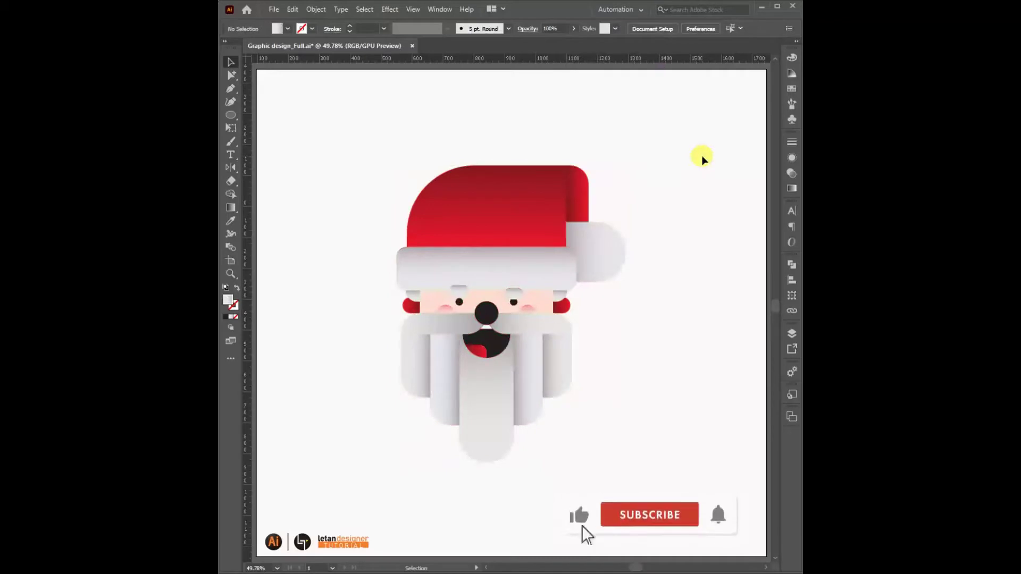
# Scale the Santa group back up to fill more of the artboard
pyautogui.press('a')
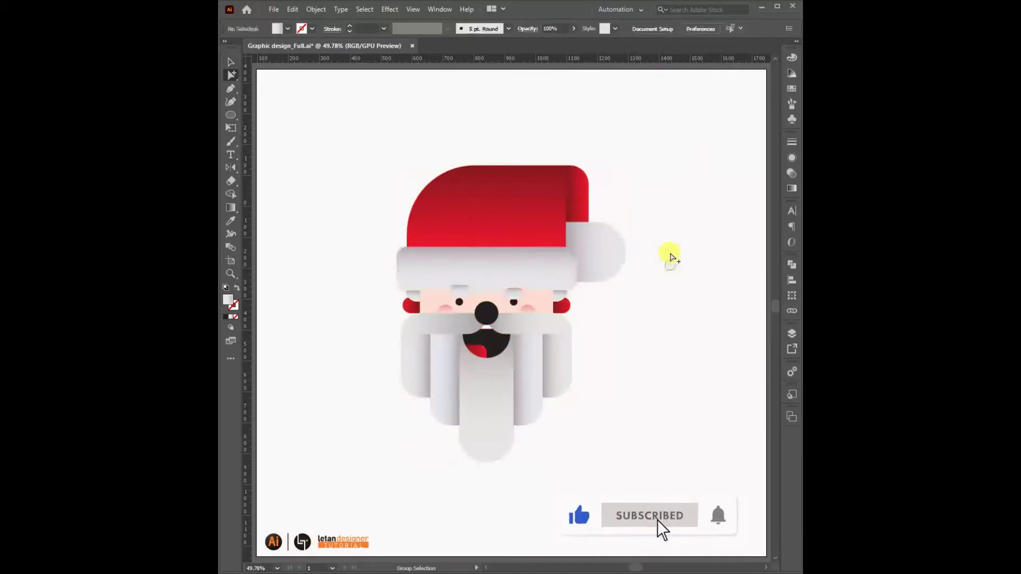
pyautogui.press('v')
pyautogui.click(572, 264)
pyautogui.moveTo(626, 166); pyautogui.dragTo(673, 143)
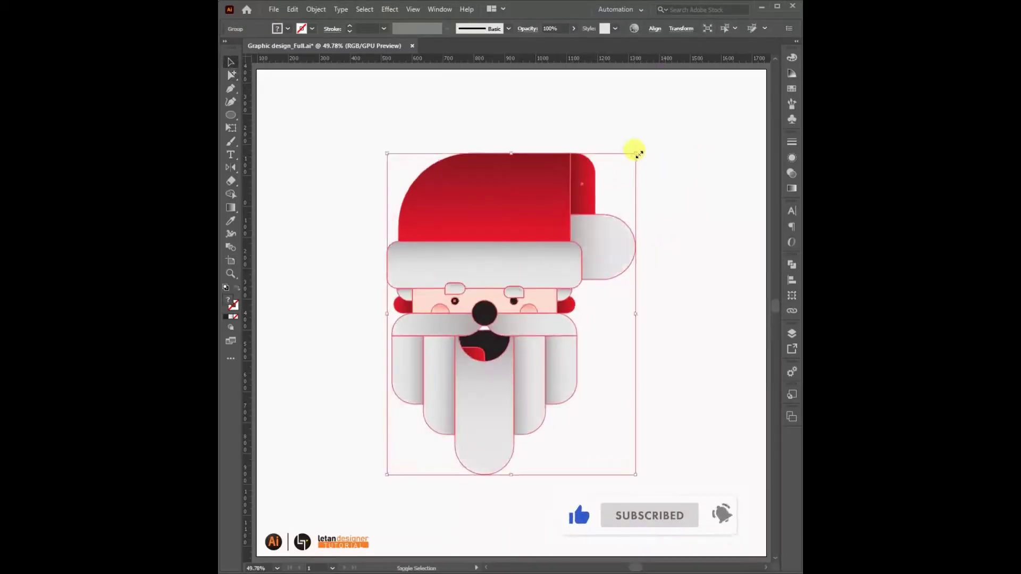